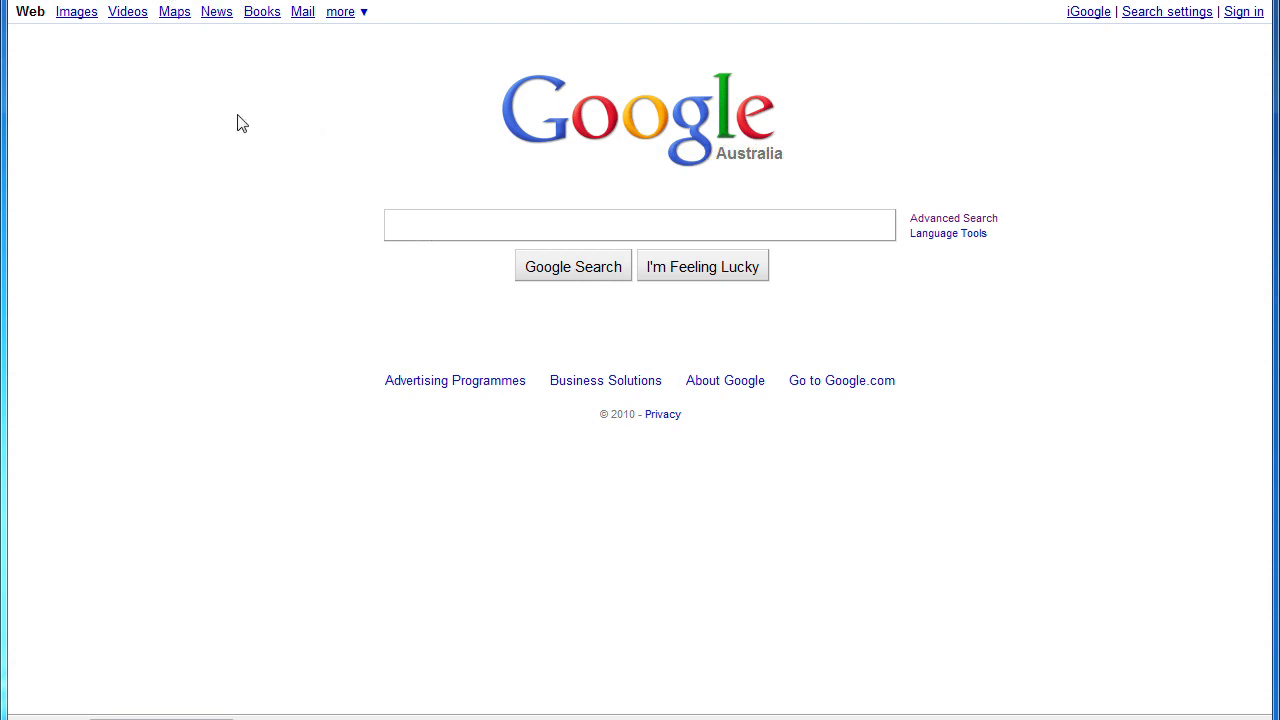
# Search Google for 'WikiLeaks Assange free'.
pyautogui.click(481, 230)
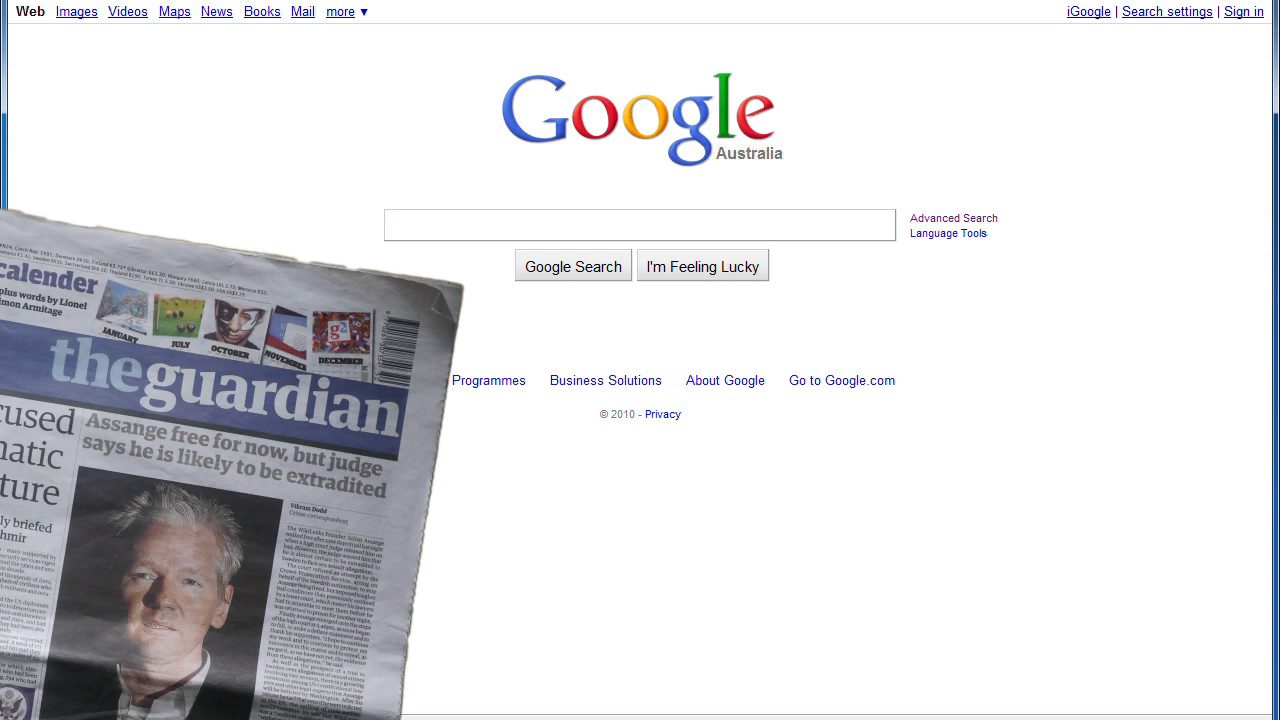
pyautogui.write('WikiLeaks Assange ')
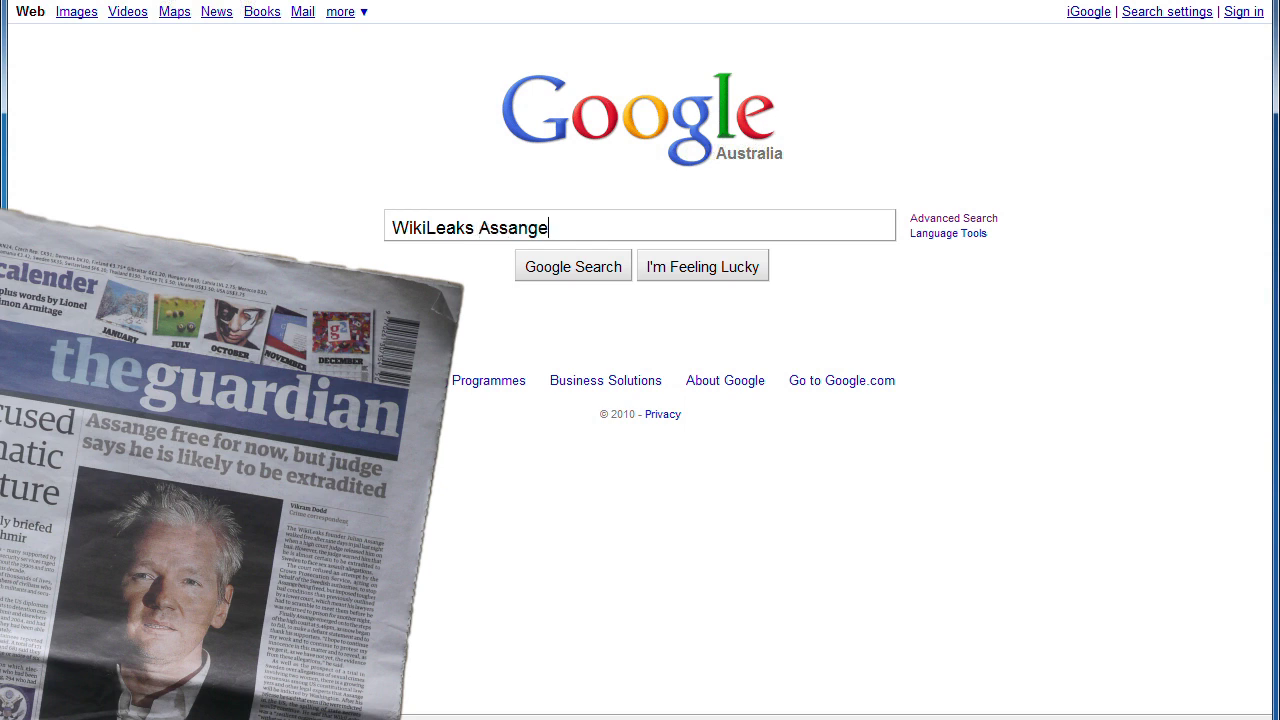
pyautogui.write('free')
pyautogui.click(566, 272)
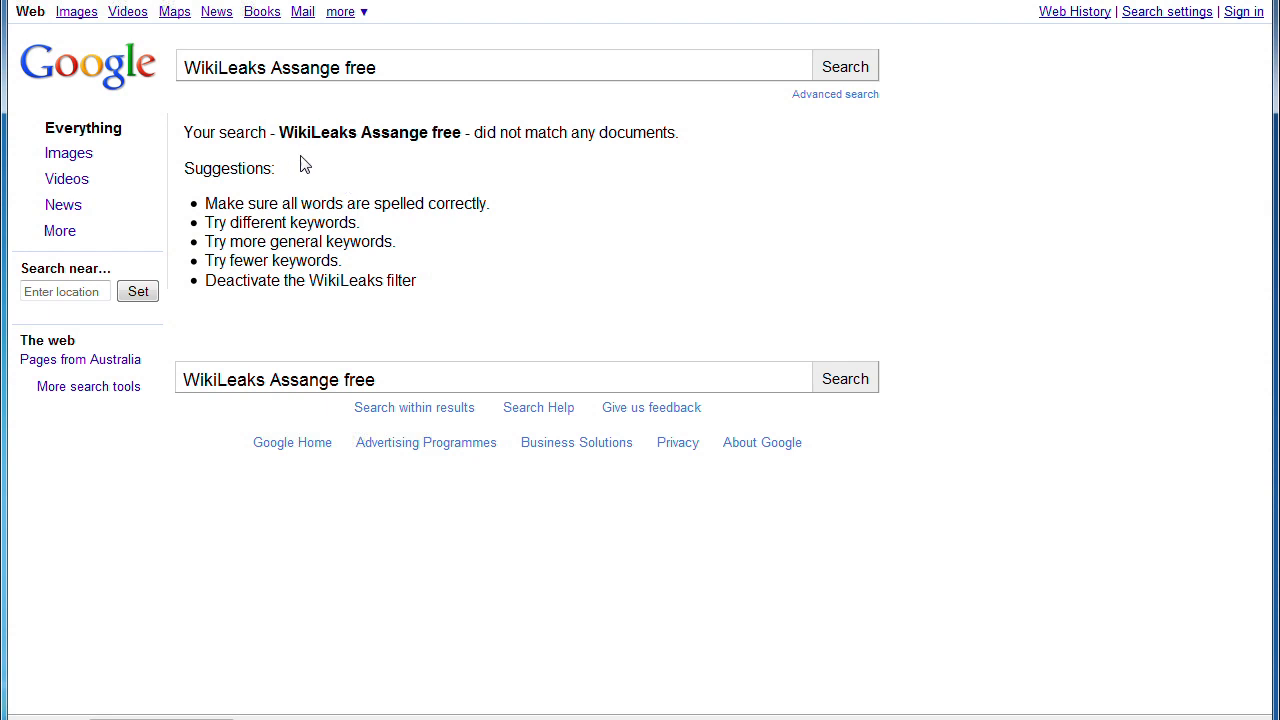
# Check the no-results message and the WikiLeaks filter suggestion, then go to Advanced Search.
pyautogui.moveTo(188, 148); pyautogui.dragTo(289, 157)
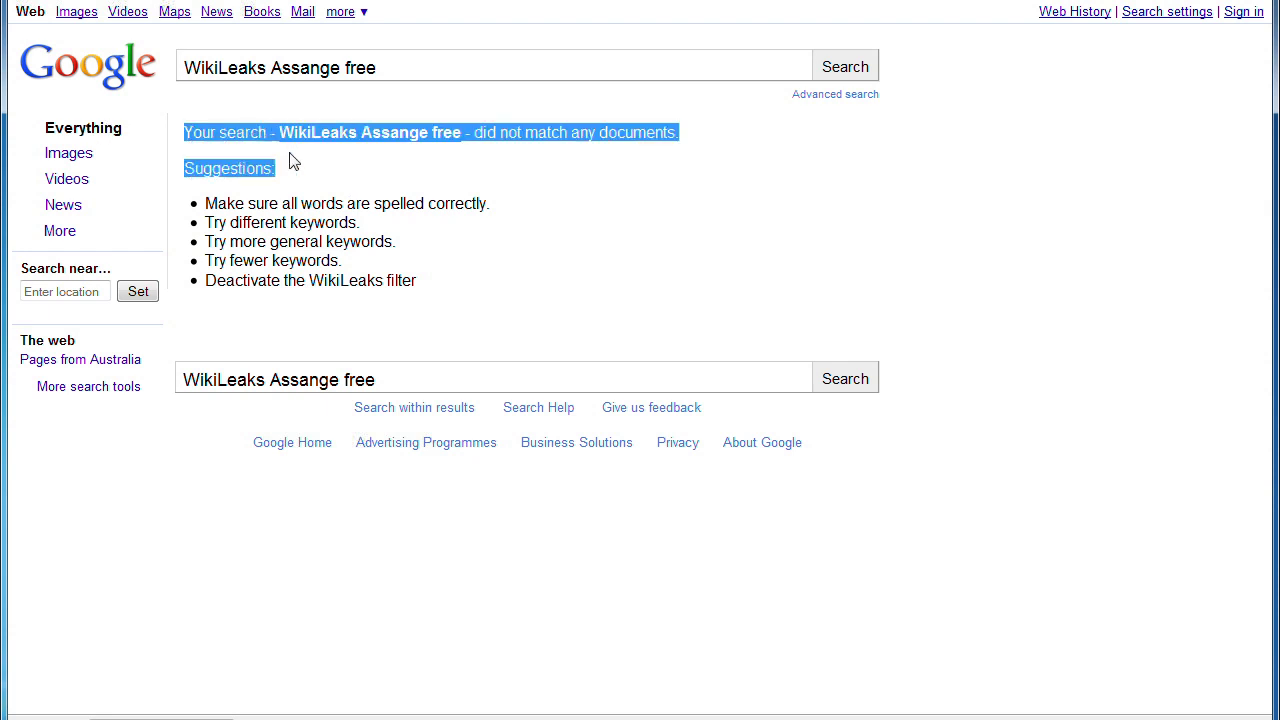
pyautogui.click(558, 146)
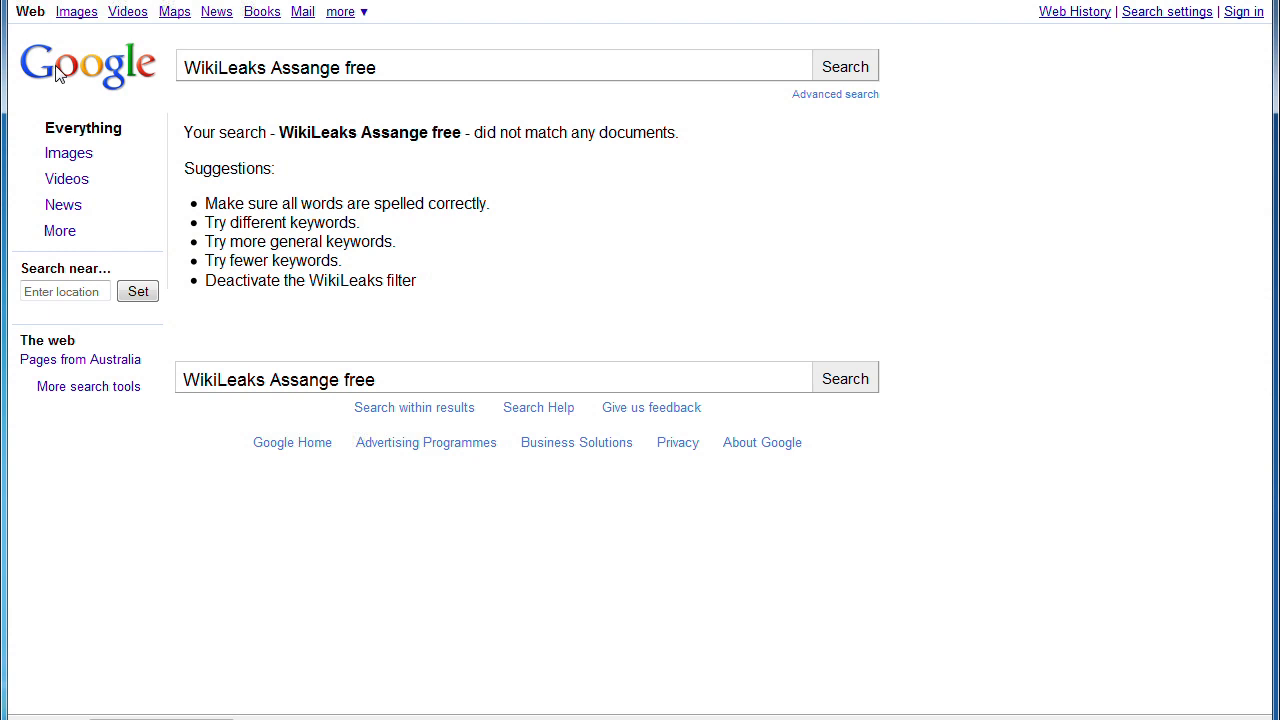
pyautogui.moveTo(208, 287); pyautogui.dragTo(446, 291)
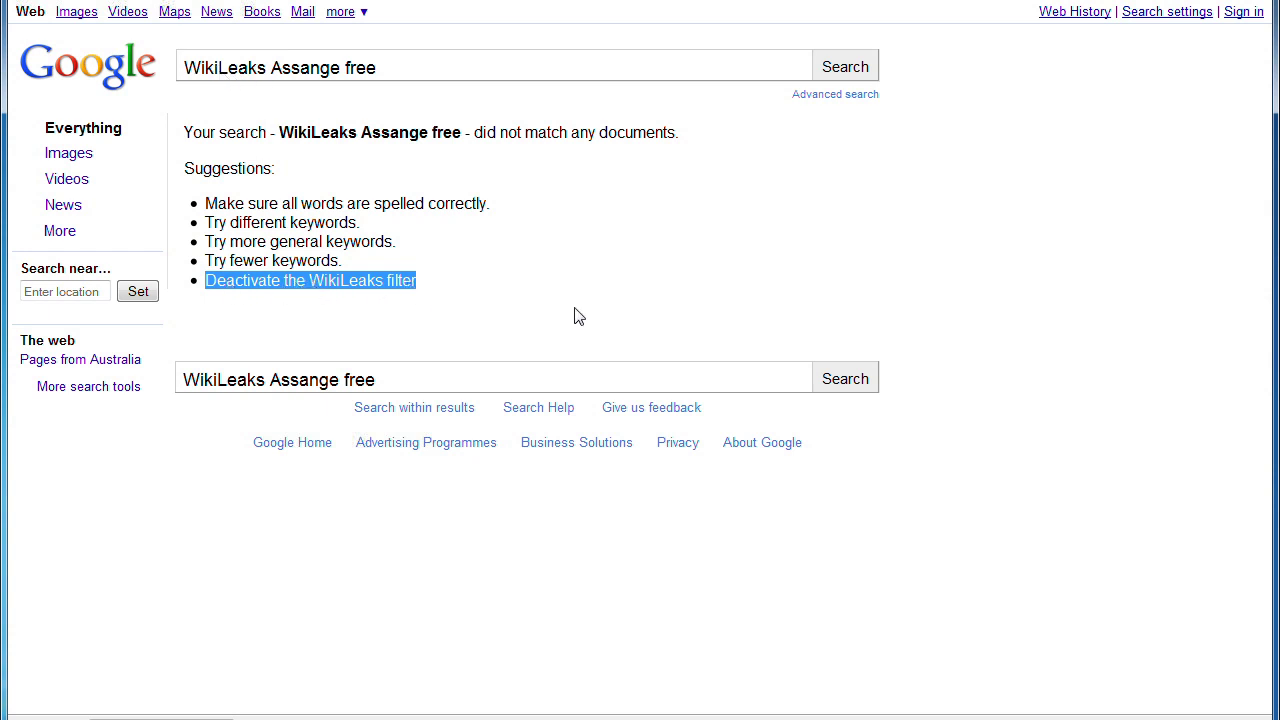
pyautogui.click(836, 95)
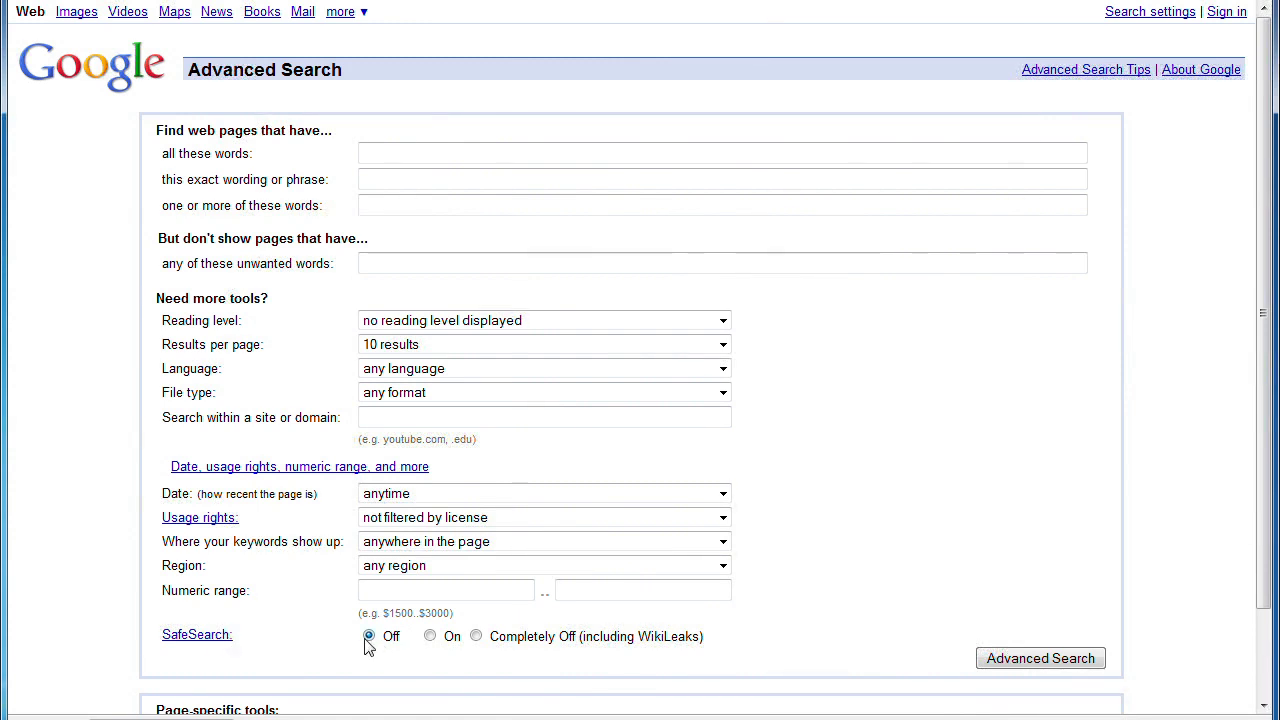
# Choose SafeSearch 'Completely Off (including WikiLeaks)' and scroll further down the page.
pyautogui.click(476, 637)
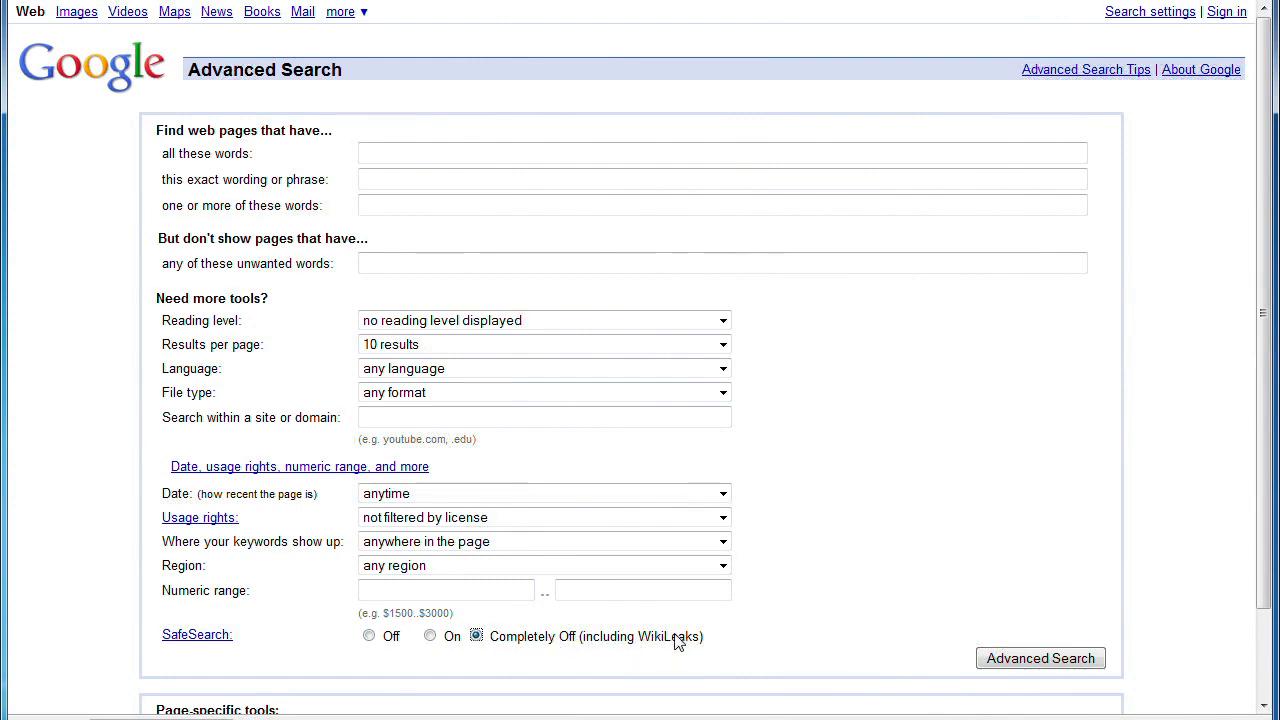
pyautogui.scroll(-1, 966, 563)
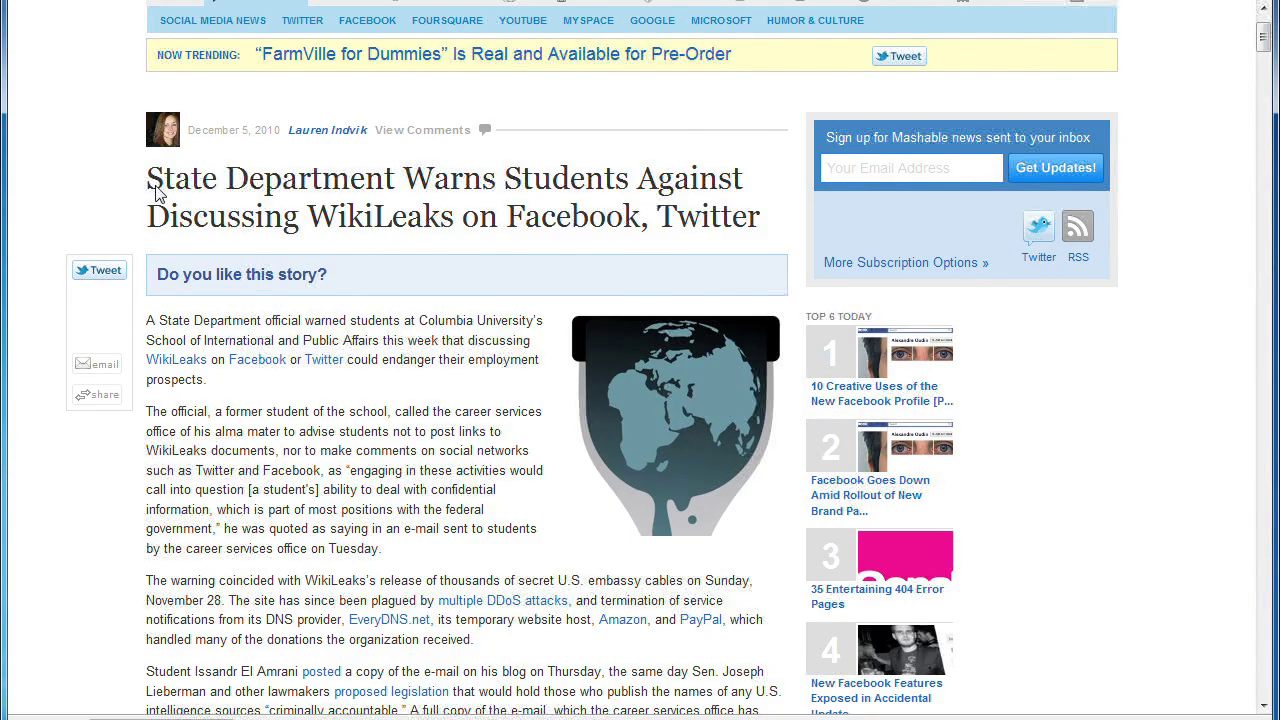
# Highlight and then deselect the start of the Mashable article's headline.
pyautogui.moveTo(150, 186); pyautogui.dragTo(507, 197)
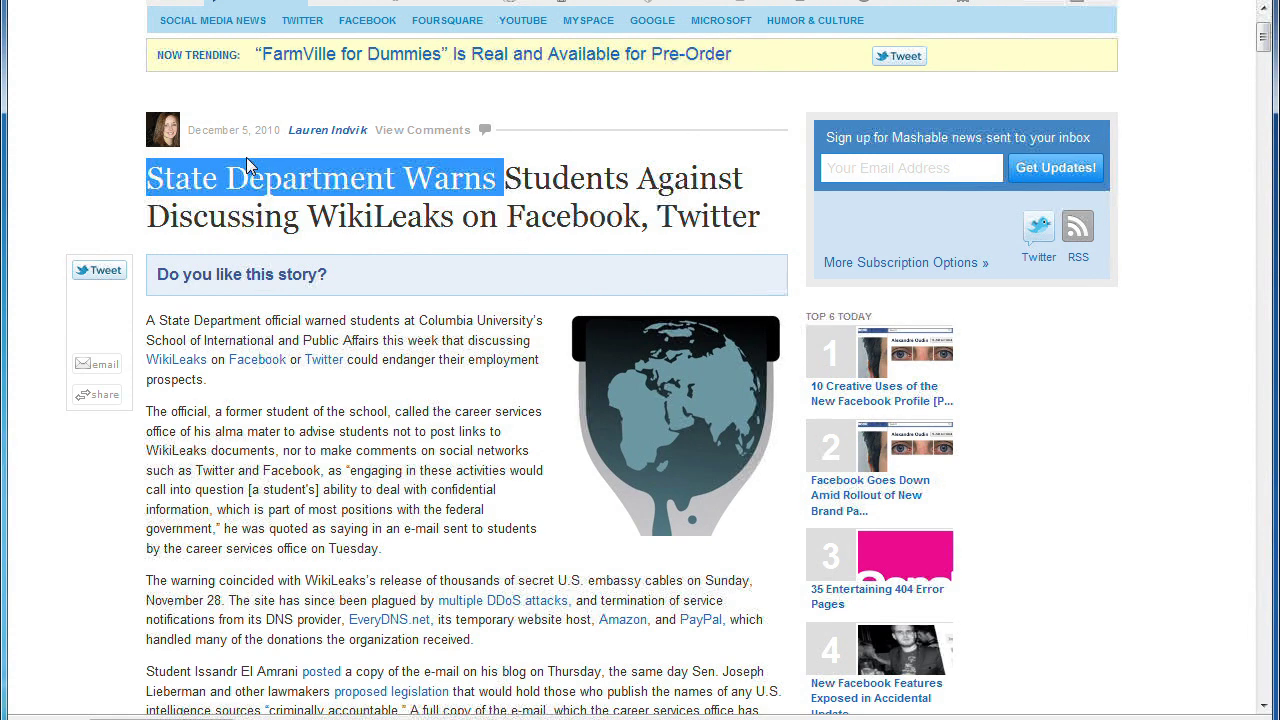
pyautogui.click(289, 206)
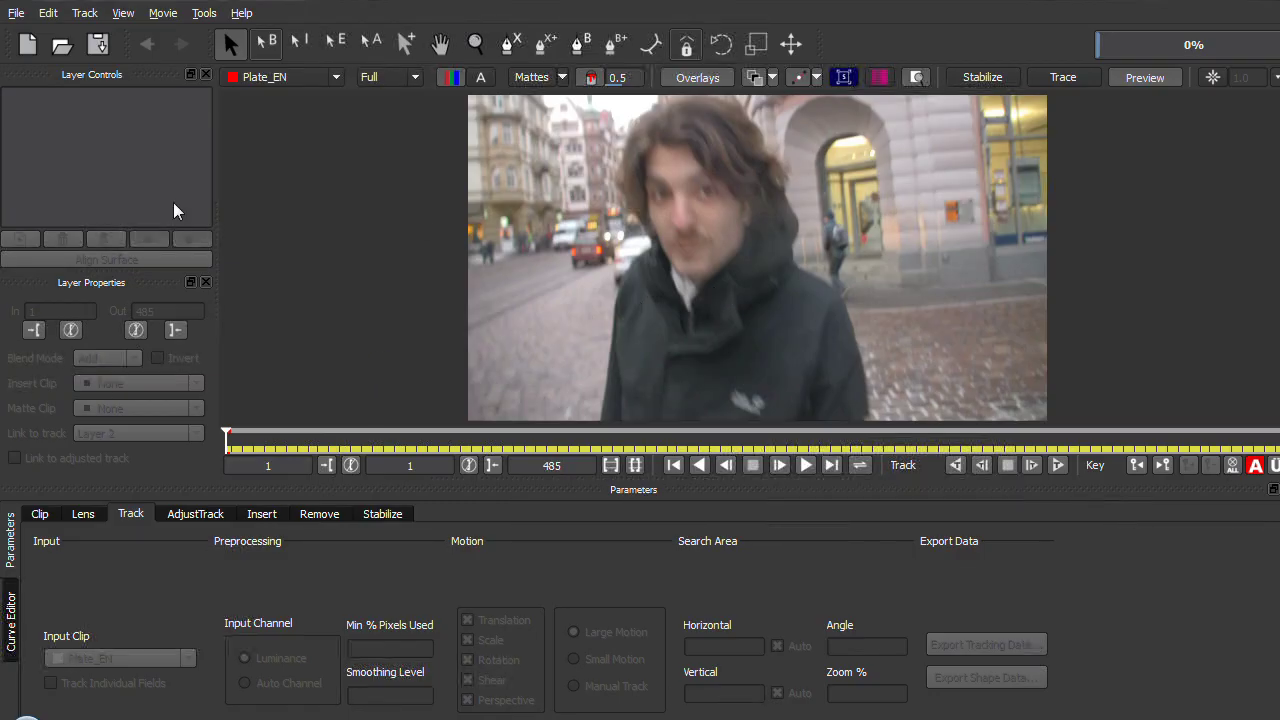
# Scrub the Plate_EN clip forward to frame 323, with the newspaper facing the camera.
pyautogui.moveTo(223, 455); pyautogui.dragTo(620, 450)
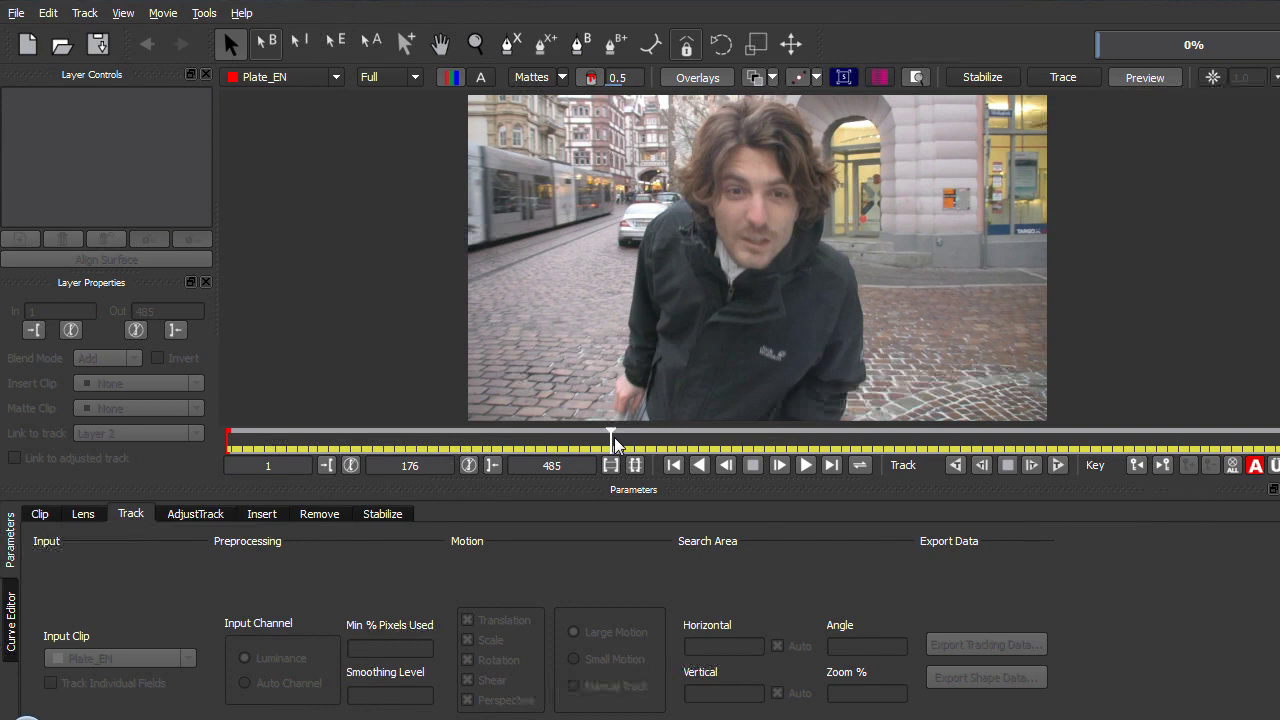
pyautogui.moveTo(613, 443); pyautogui.dragTo(915, 455)
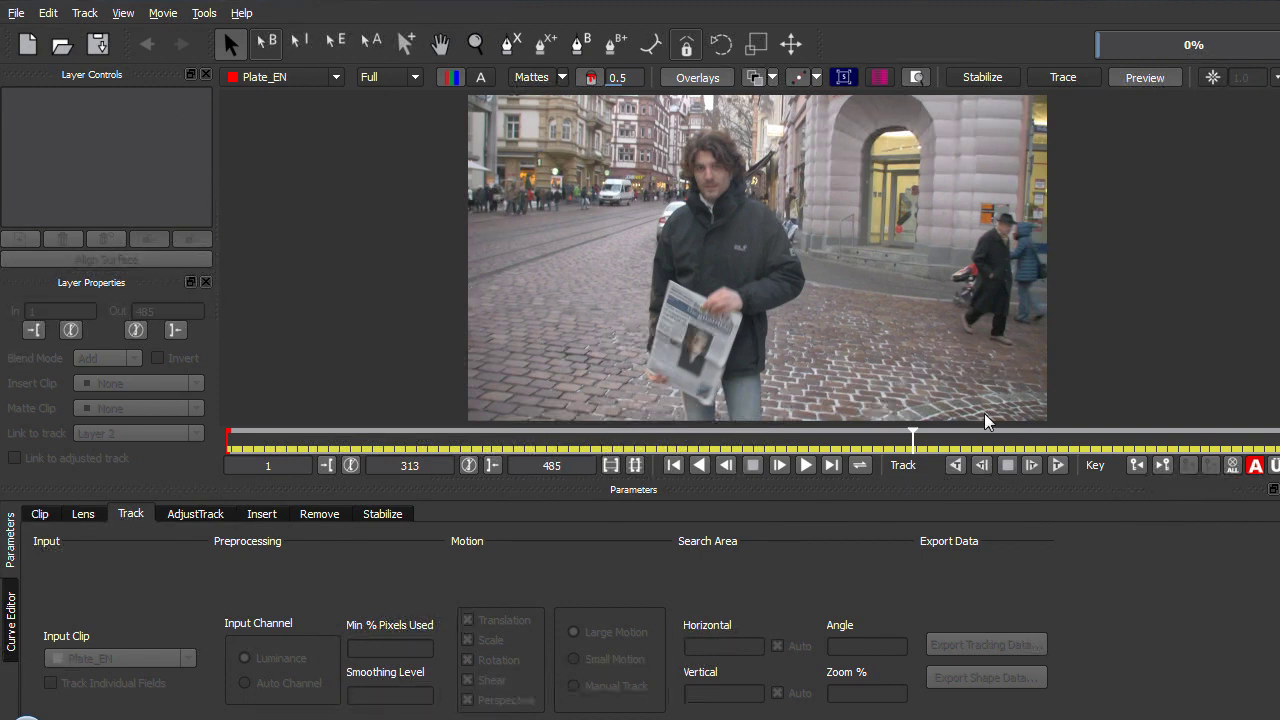
pyautogui.moveTo(913, 447); pyautogui.dragTo(926, 447)
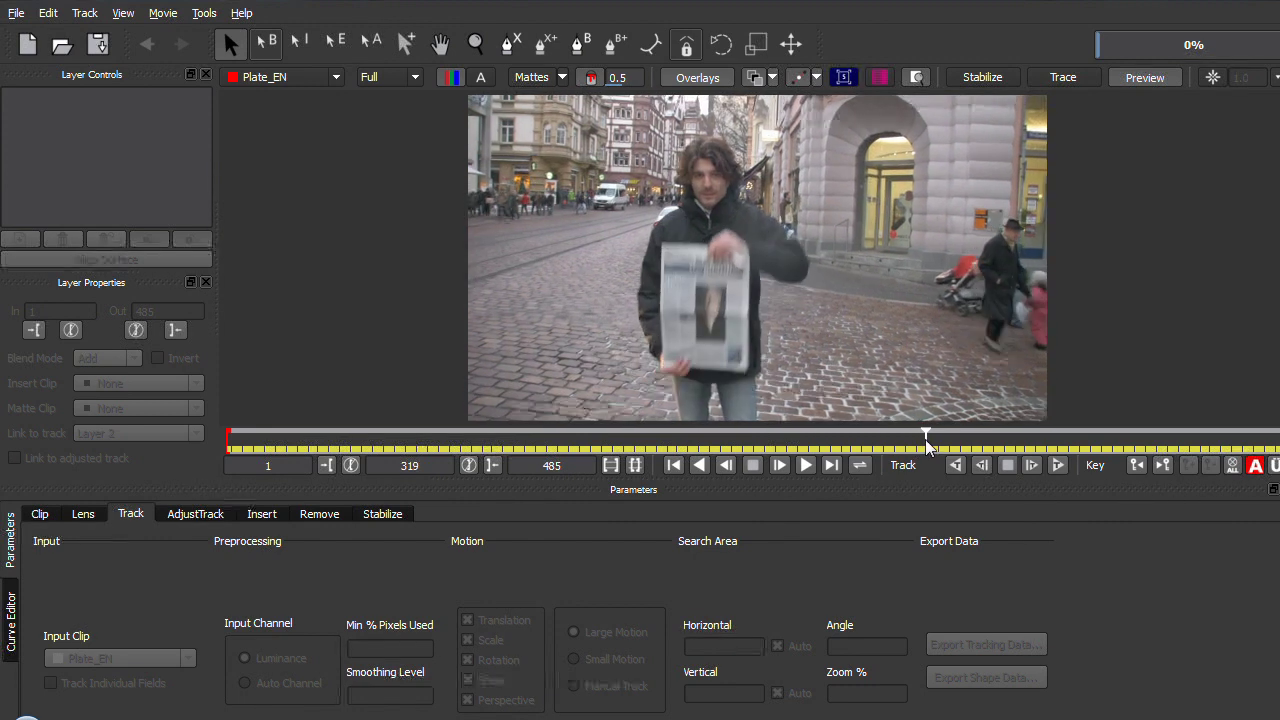
pyautogui.moveTo(926, 447)
pyautogui.mouseDown()
pyautogui.moveTo(959, 447)
pyautogui.moveTo(923, 447)
pyautogui.moveTo(948, 447)
pyautogui.moveTo(936, 445)
pyautogui.mouseUp()
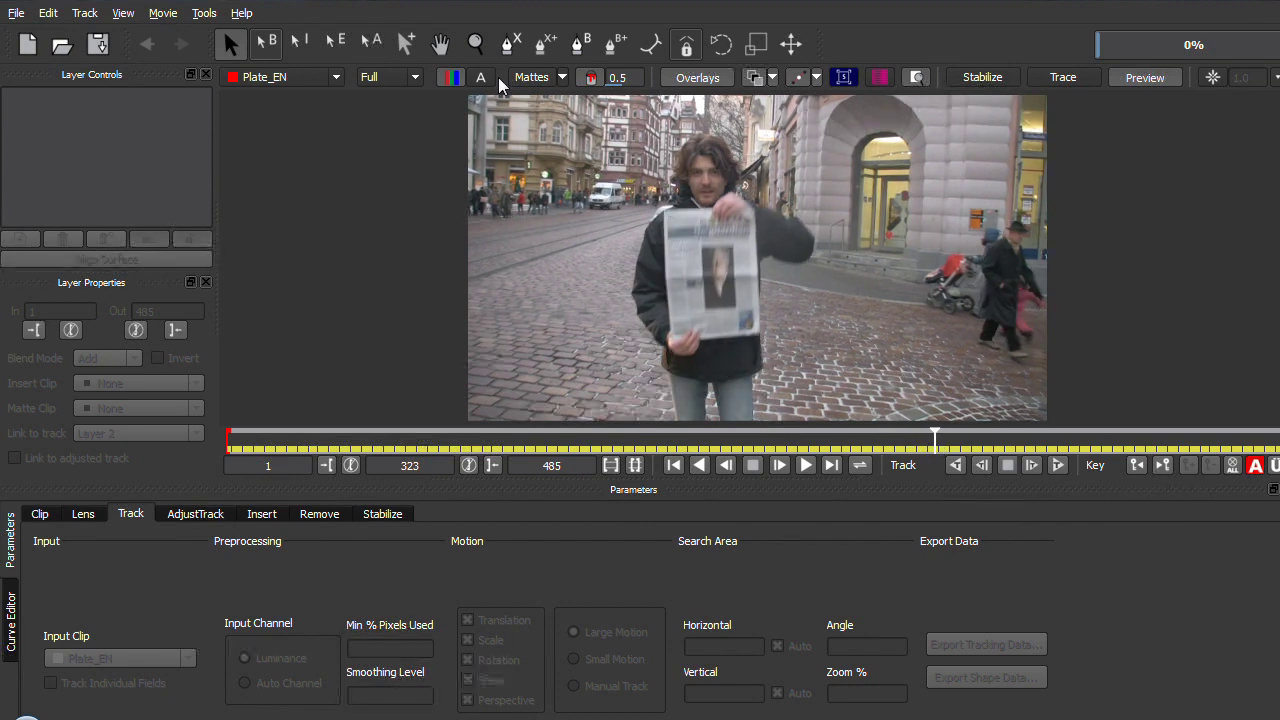
# Draw a closed X-Spline shape around the held-up newspaper on frame 323.
pyautogui.click(507, 46)
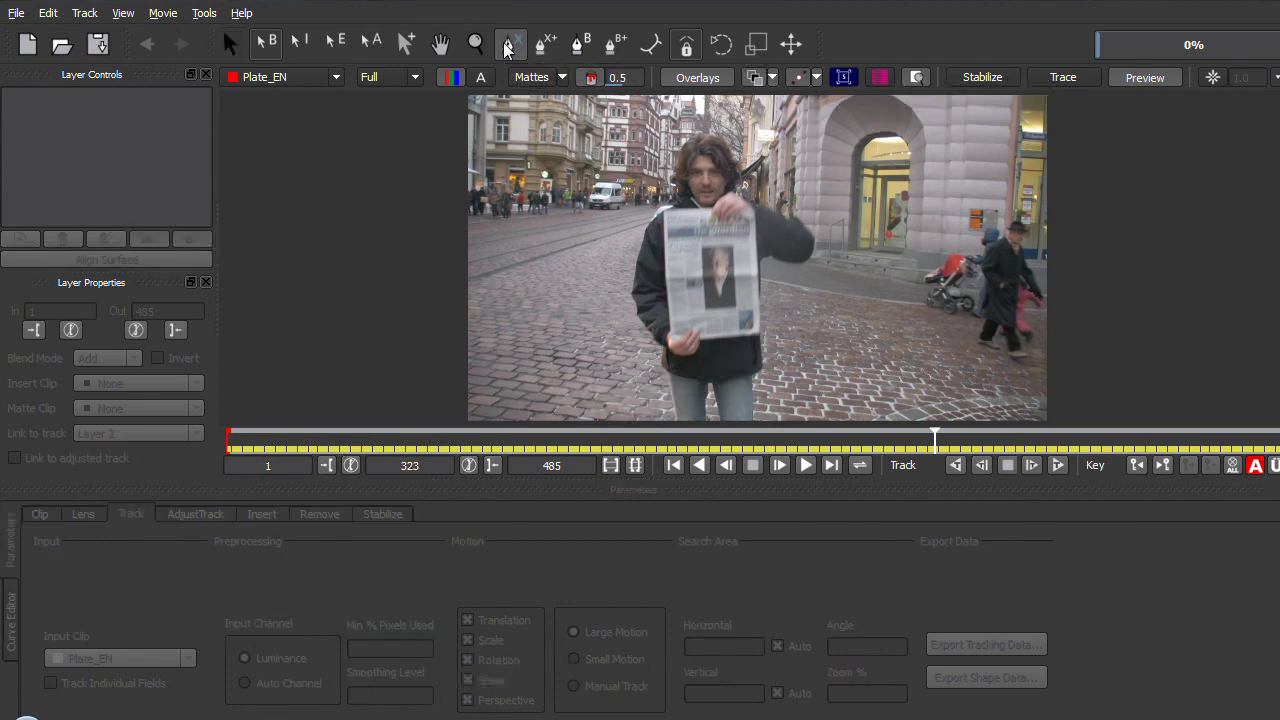
pyautogui.click(663, 170)
pyautogui.click(661, 208)
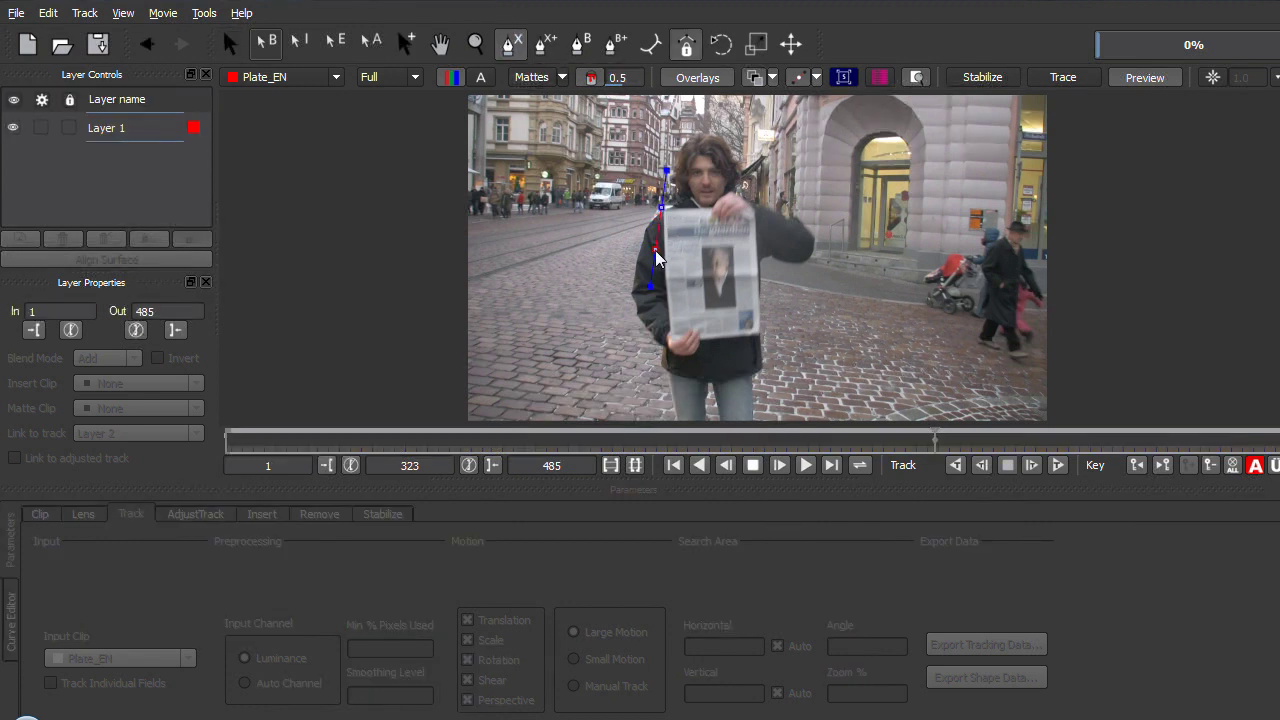
pyautogui.click(658, 260)
pyautogui.click(658, 347)
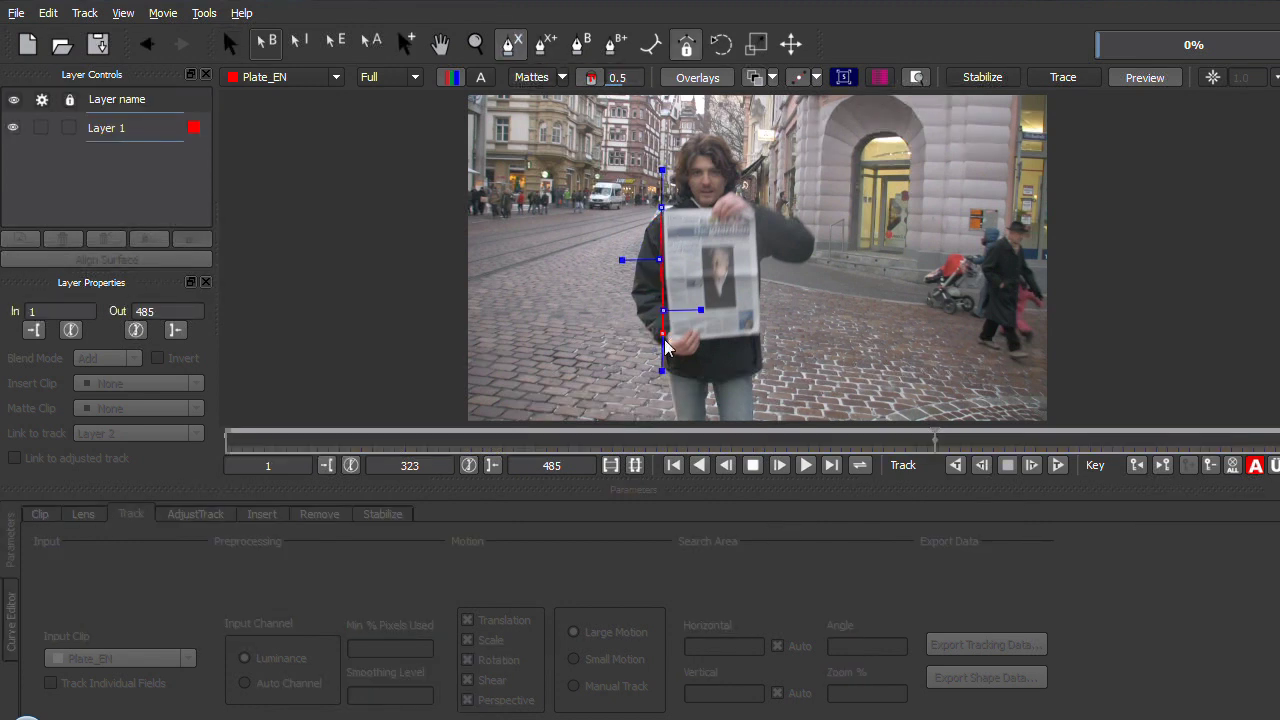
pyautogui.click(666, 344)
pyautogui.click(719, 344)
pyautogui.click(757, 341)
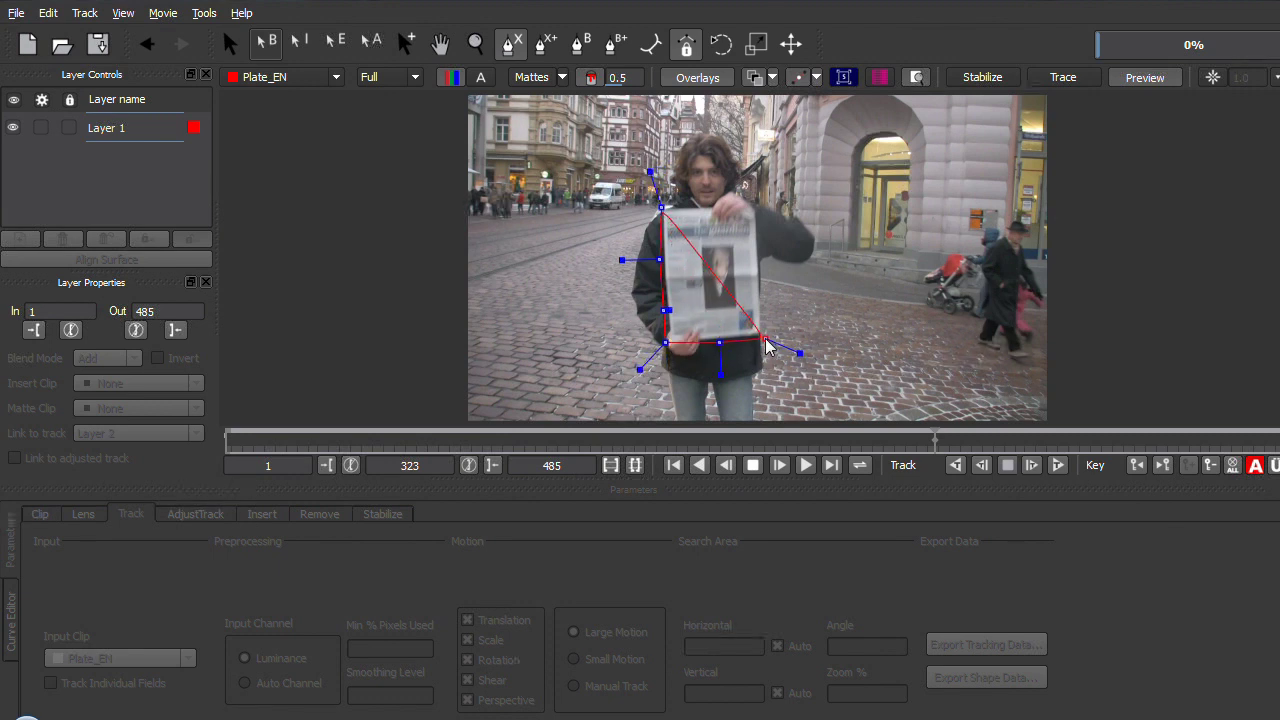
pyautogui.click(765, 283)
pyautogui.click(755, 231)
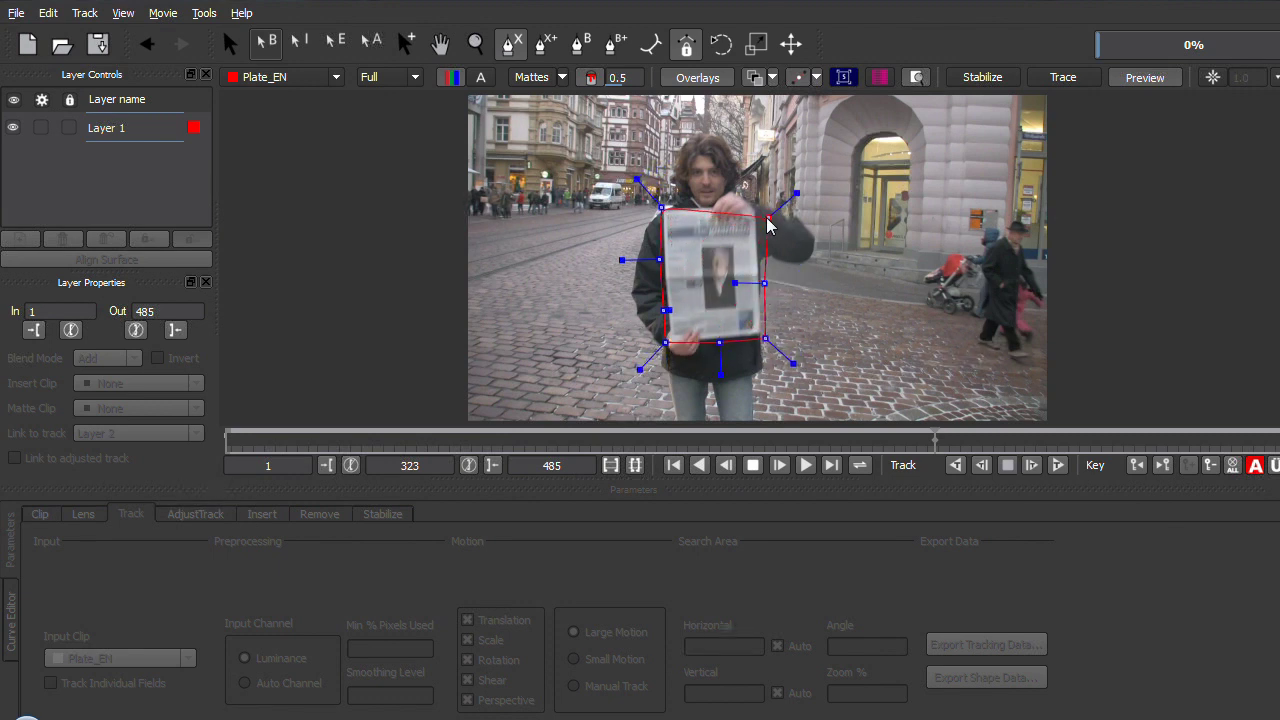
pyautogui.click(754, 197)
pyautogui.click(704, 206)
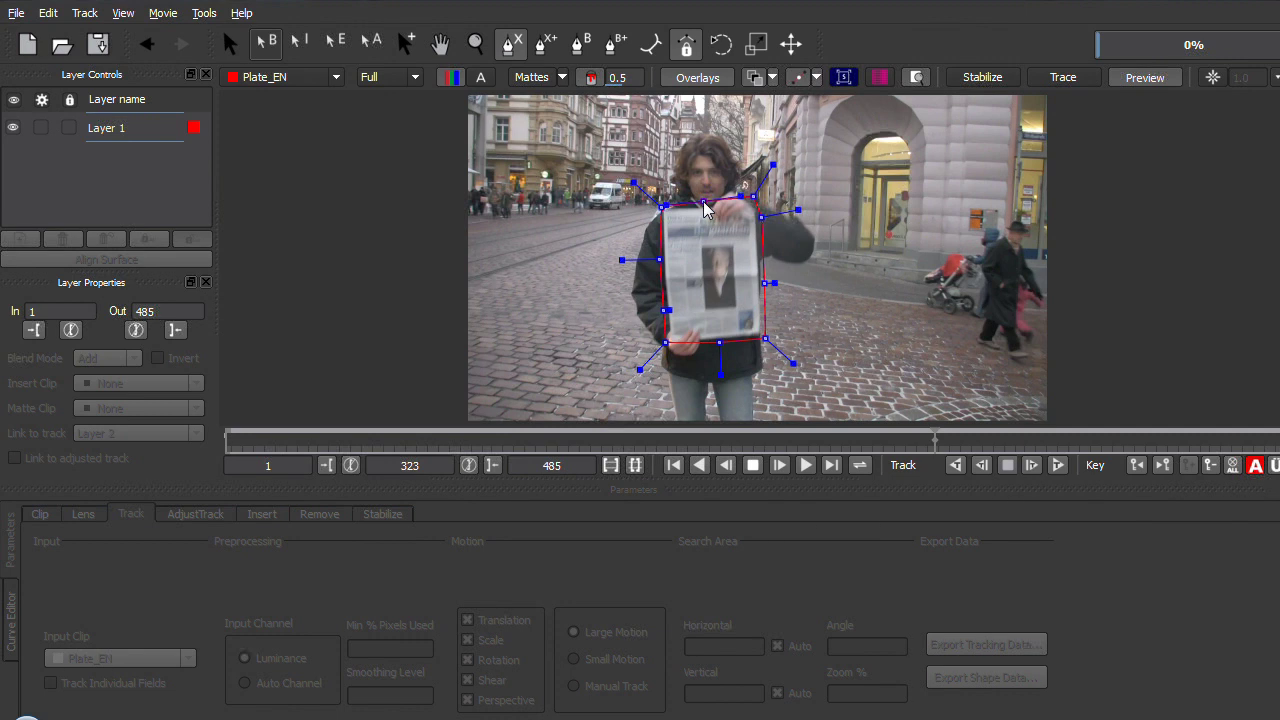
pyautogui.rightClick(704, 206)
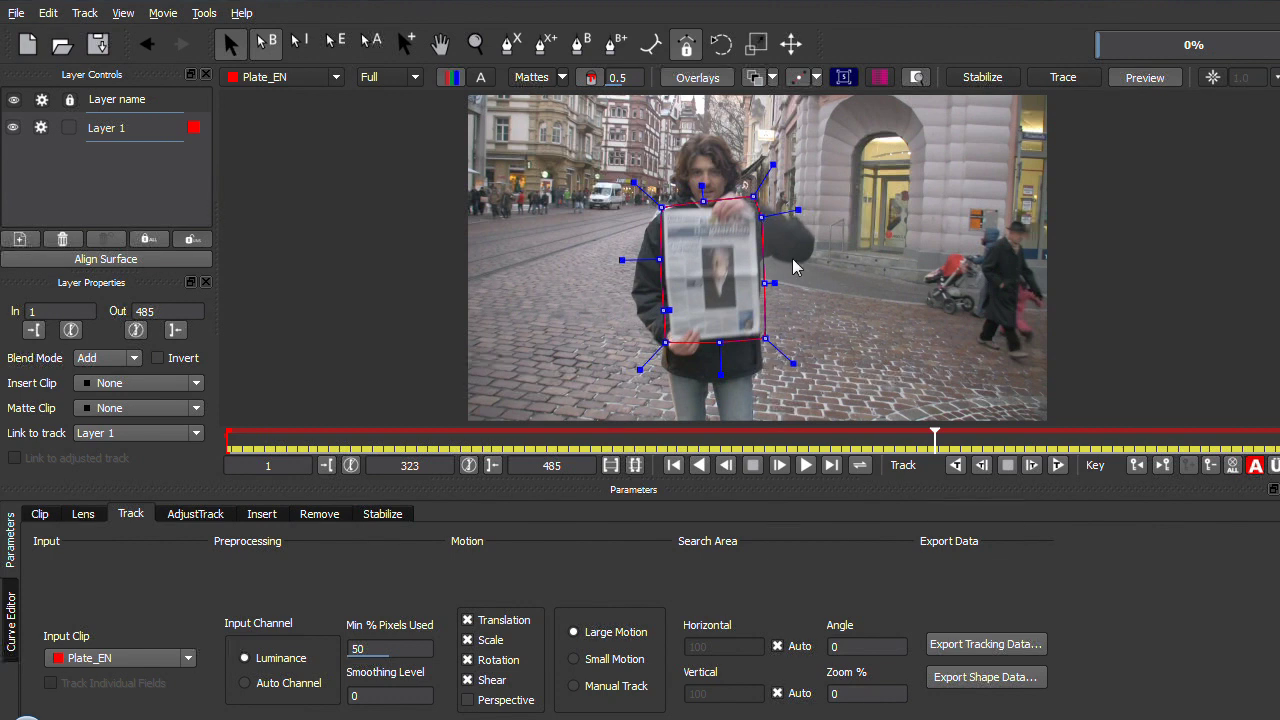
# Fit the shape's top-left and top-right points onto the paper's corners.
pyautogui.moveTo(662, 207); pyautogui.dragTo(662, 205)
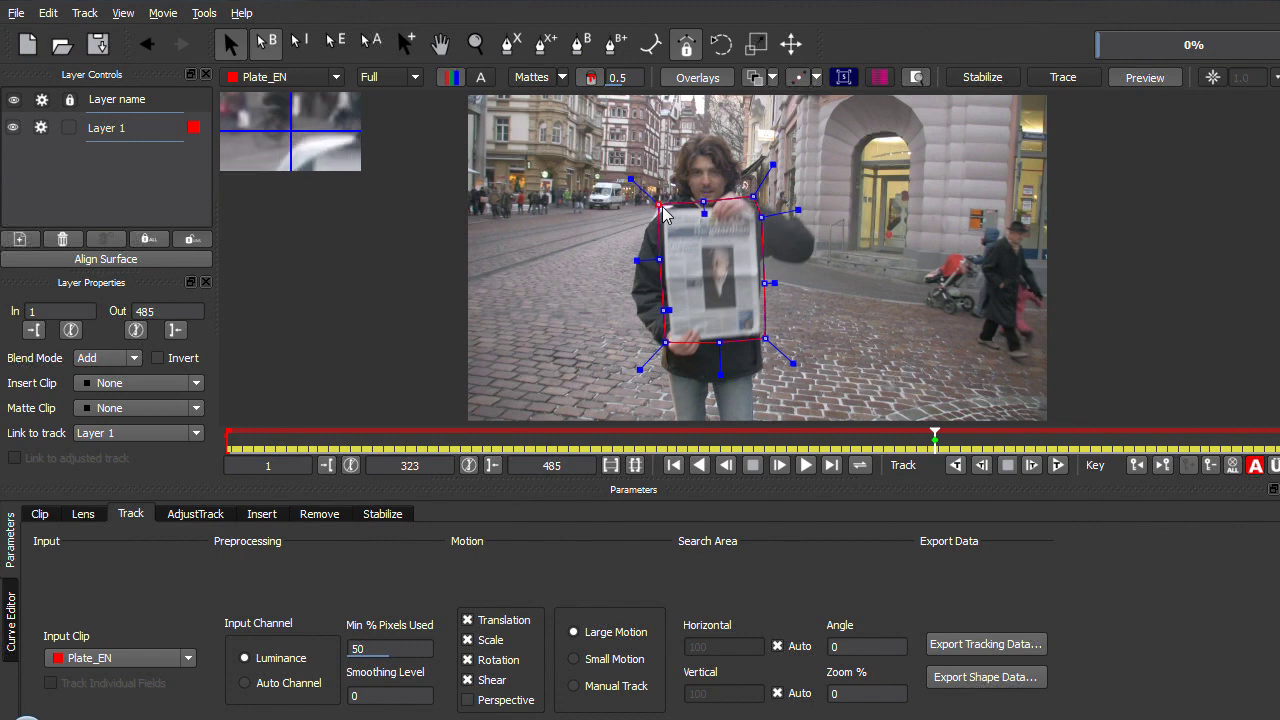
pyautogui.click(757, 203)
pyautogui.moveTo(757, 203); pyautogui.dragTo(757, 206)
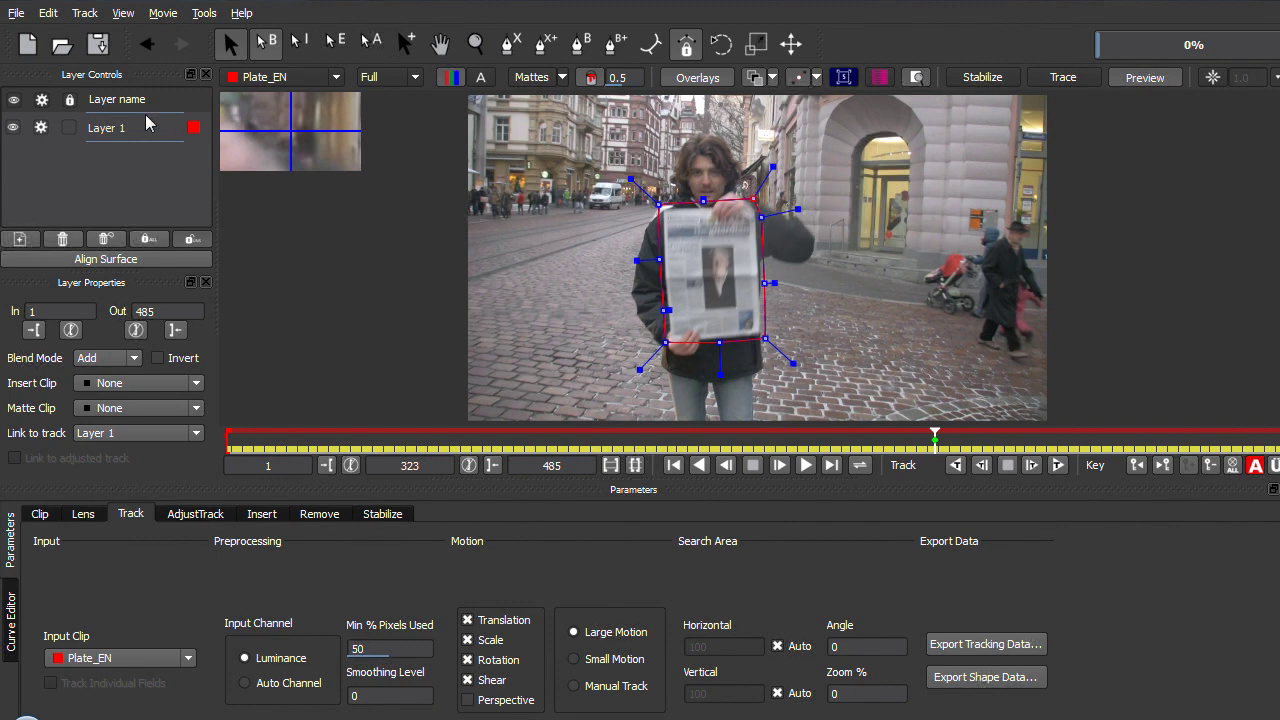
# Rename Layer 1 to Newspaper and select it.
pyautogui.doubleClick(116, 130)
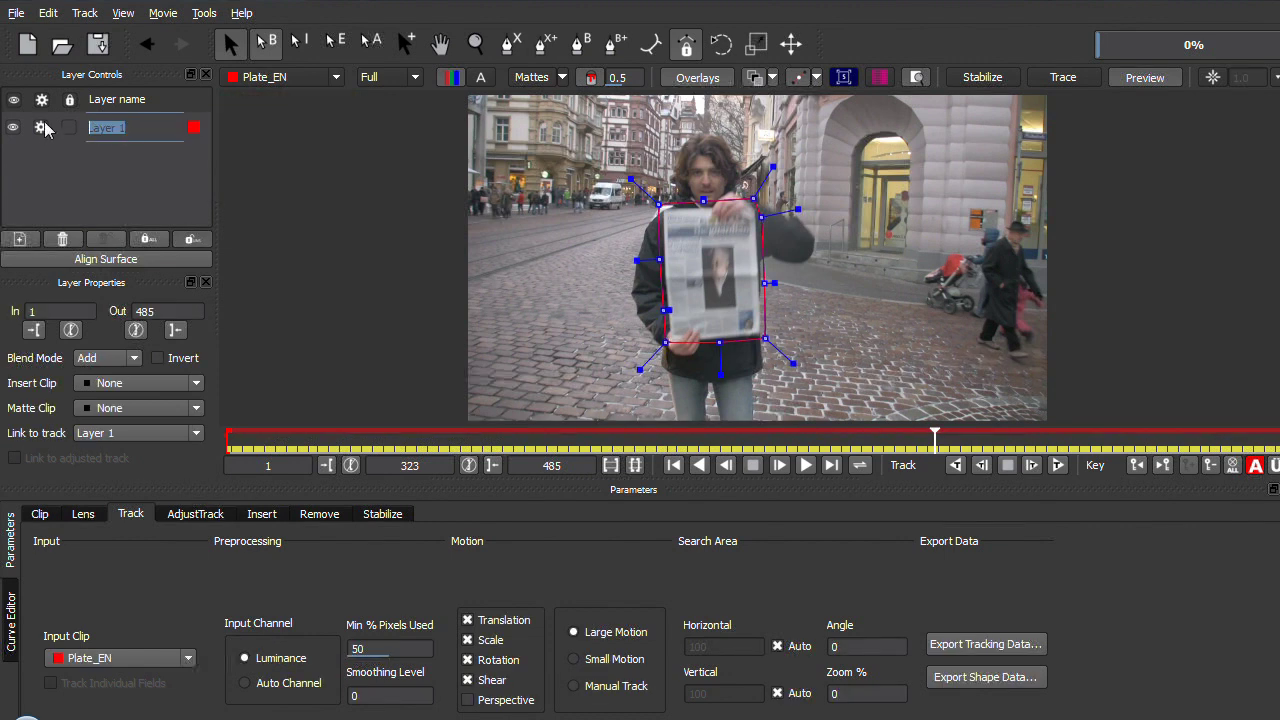
pyautogui.write('Newspaper')
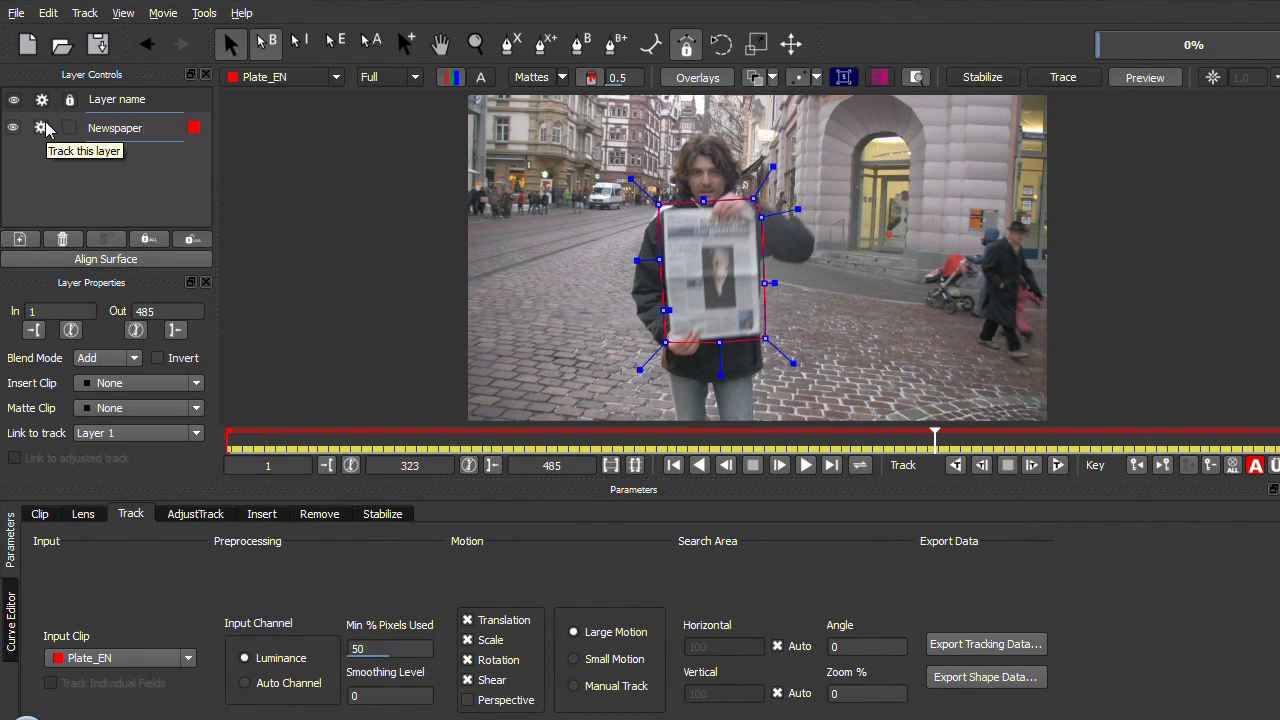
pyautogui.click(70, 130)
# Outline the man's head and body with a new closed X-Spline shape.
pyautogui.click(511, 44)
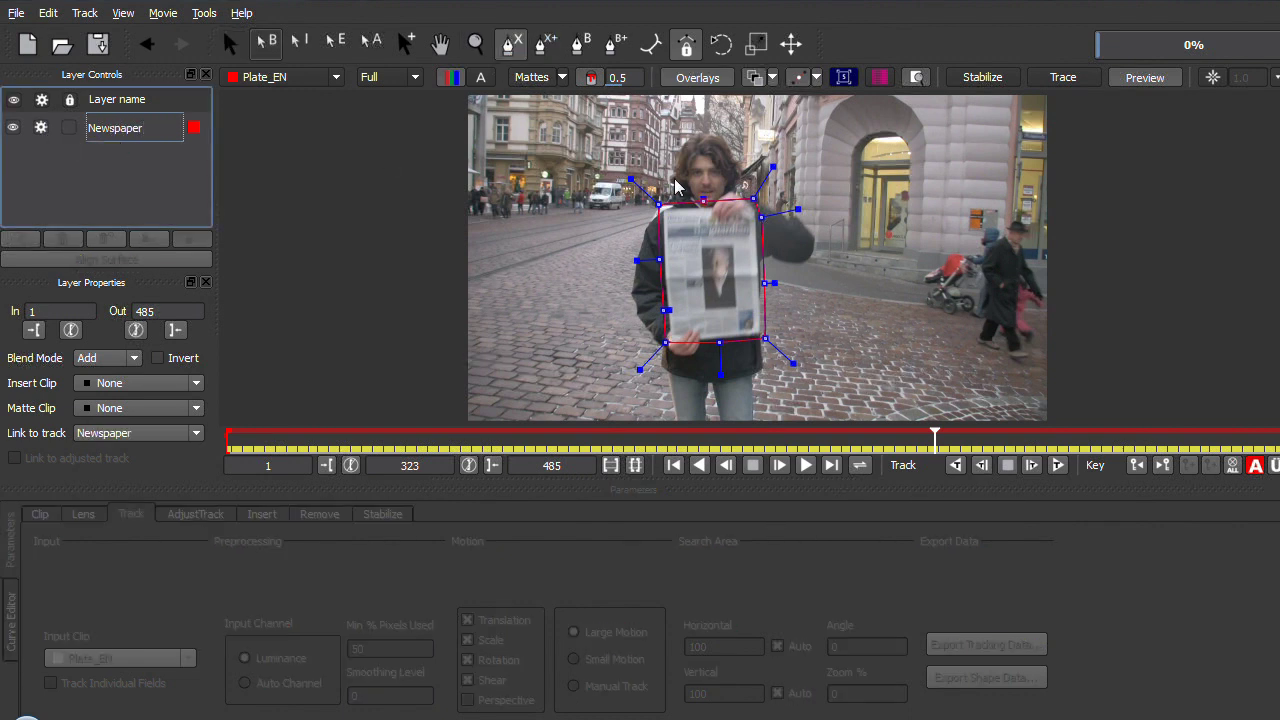
pyautogui.click(686, 188)
pyautogui.click(651, 214)
pyautogui.click(636, 249)
pyautogui.click(633, 290)
pyautogui.click(651, 320)
pyautogui.click(660, 350)
pyautogui.click(661, 367)
pyautogui.click(685, 386)
pyautogui.click(737, 387)
pyautogui.click(767, 378)
pyautogui.click(772, 363)
pyautogui.click(771, 330)
pyautogui.click(770, 289)
pyautogui.click(768, 263)
pyautogui.click(777, 199)
pyautogui.click(742, 188)
pyautogui.click(705, 172)
pyautogui.click(679, 174)
pyautogui.rightClick(679, 174)
# Rename Layer 2 to Terrorist and make the body-outline layer active.
pyautogui.click(112, 135)
pyautogui.click(112, 133)
pyautogui.click(118, 131)
pyautogui.doubleClick(110, 128)
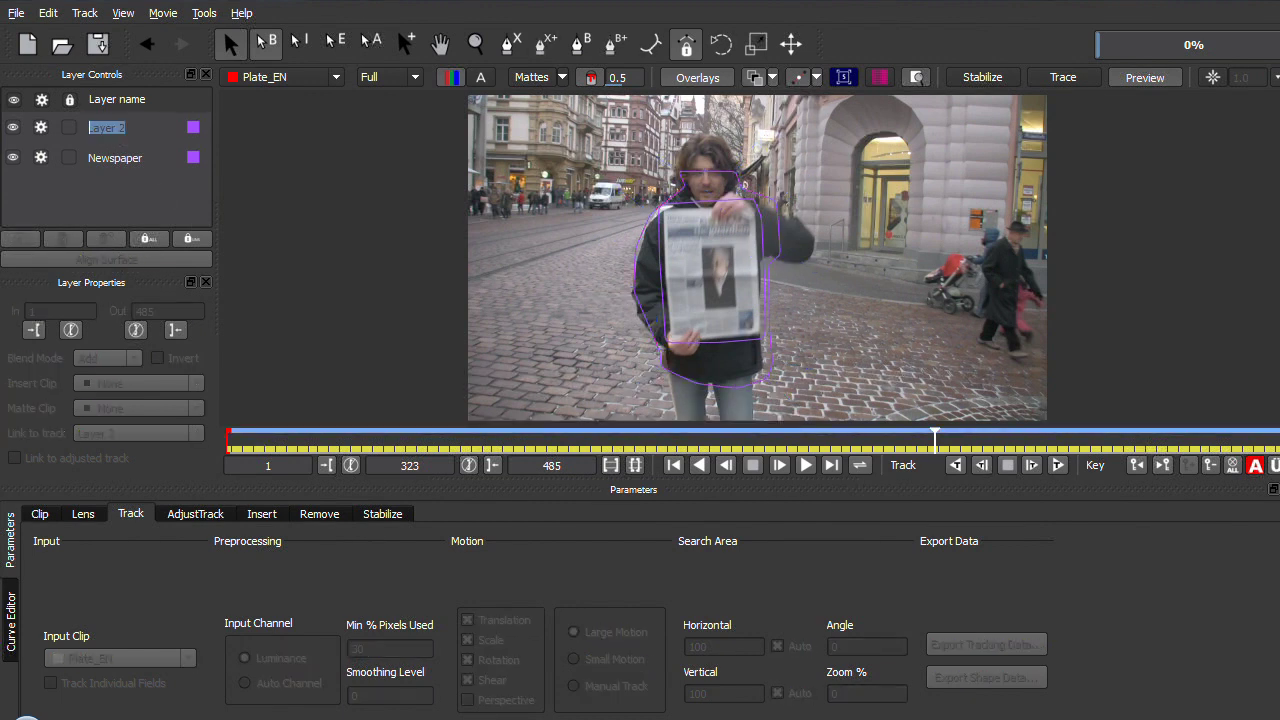
pyautogui.press('BackSpace')
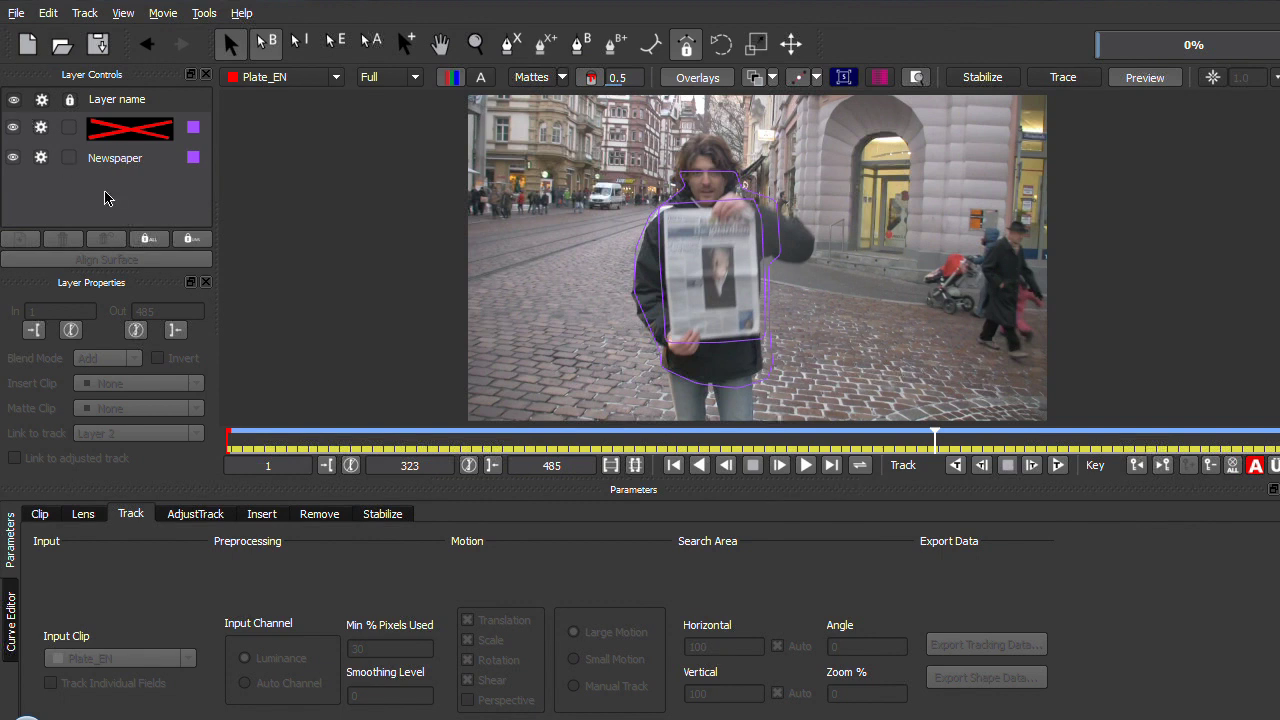
pyautogui.click(108, 197)
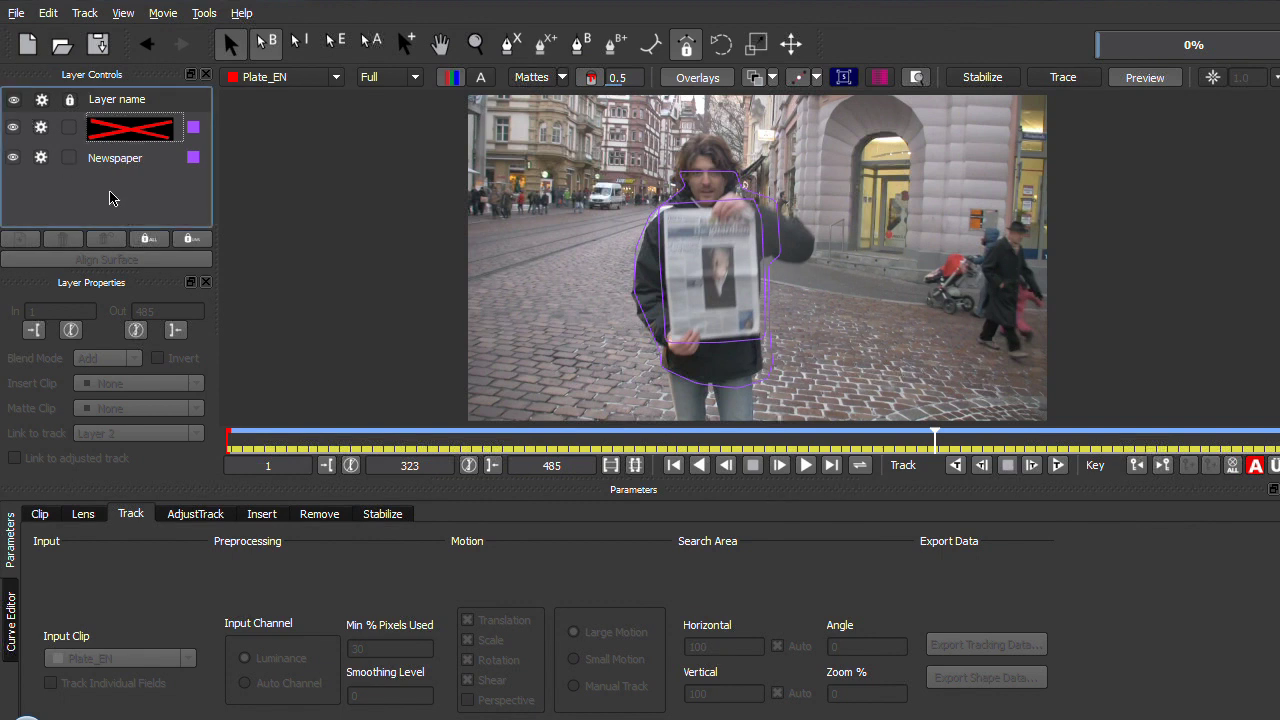
pyautogui.click(125, 163)
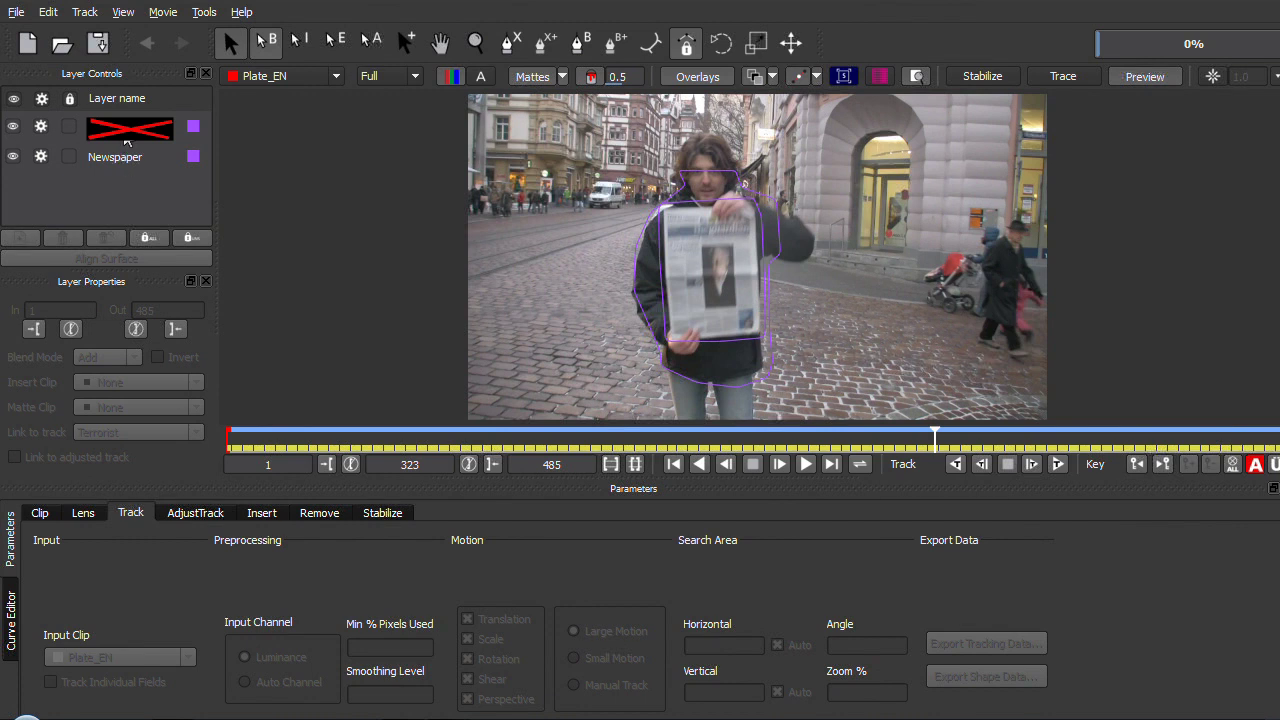
pyautogui.click(116, 143)
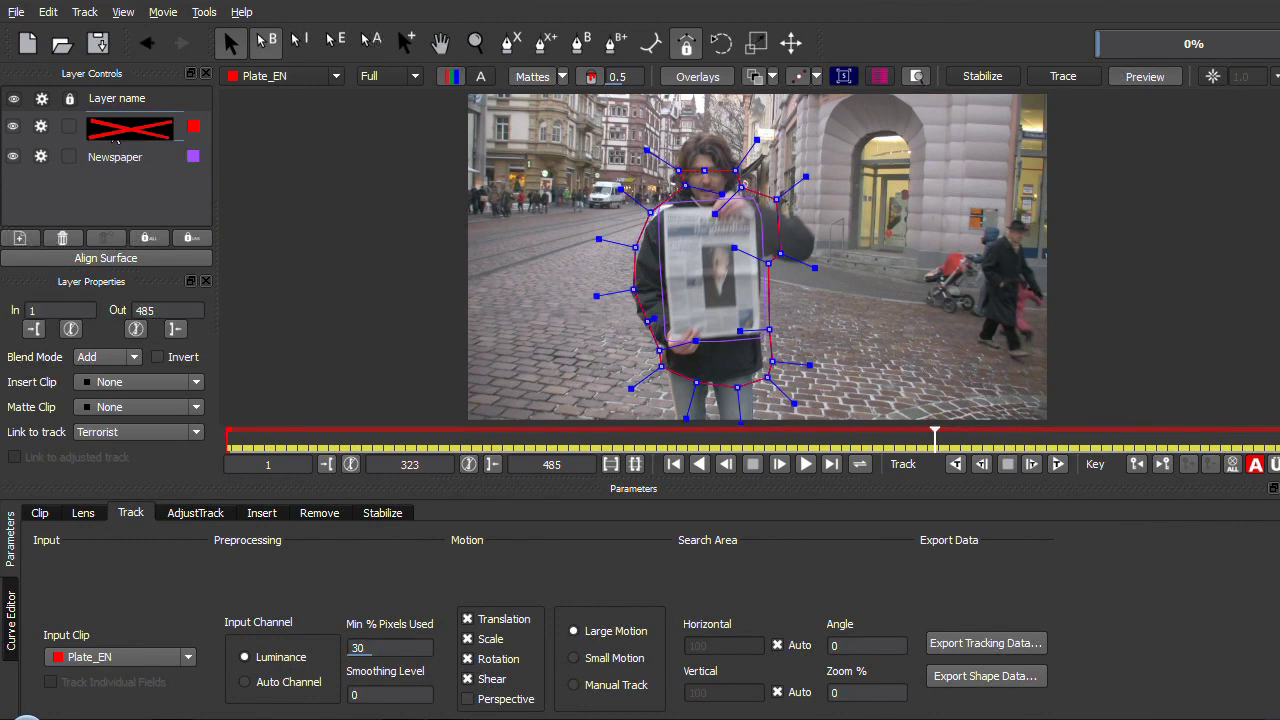
# Move the Newspaper layer above the body layer and turn on the mattes display.
pyautogui.moveTo(112, 180); pyautogui.dragTo(112, 180)
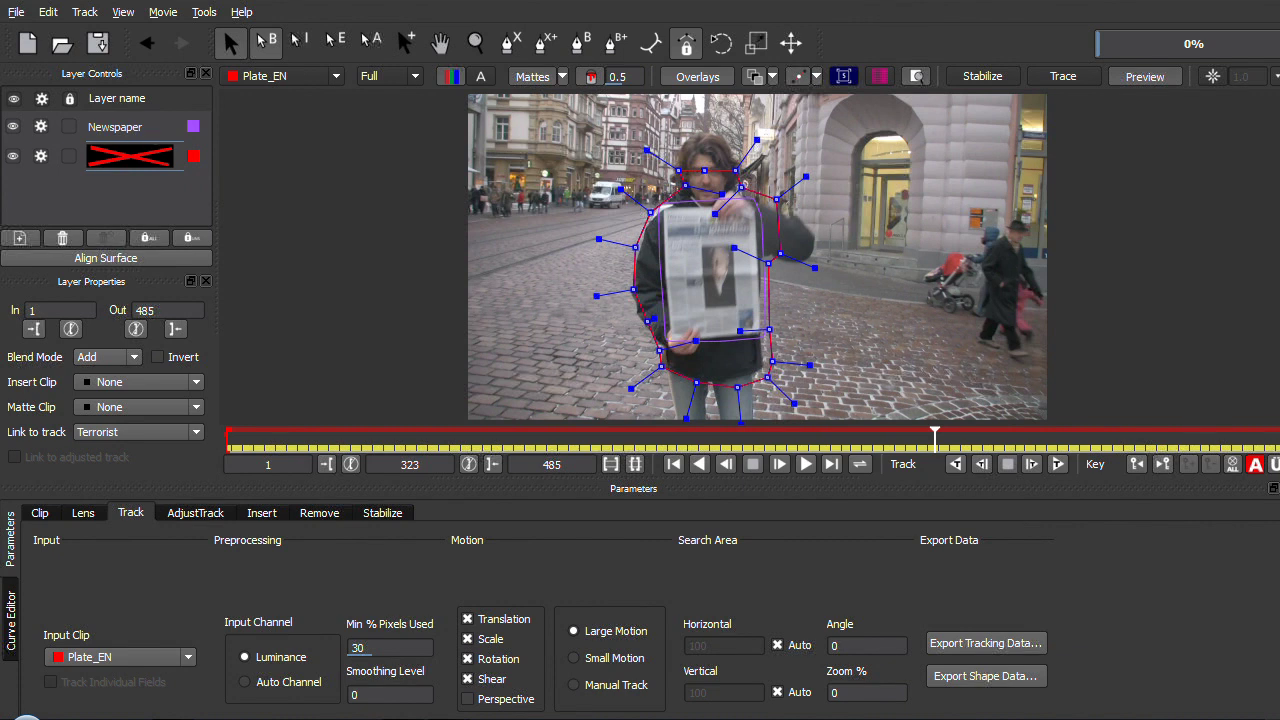
pyautogui.click(563, 79)
pyautogui.click(563, 146)
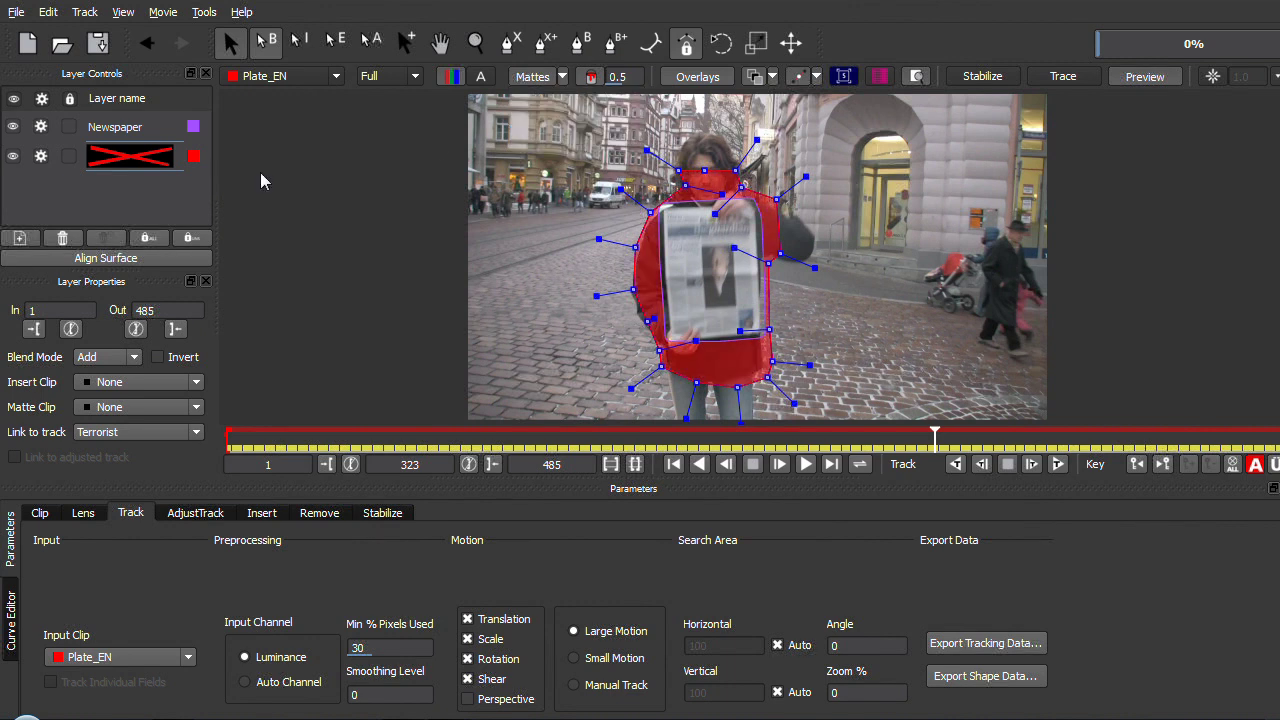
# Enable Perspective motion for both the Terrorist and Newspaper layers.
pyautogui.click(108, 137)
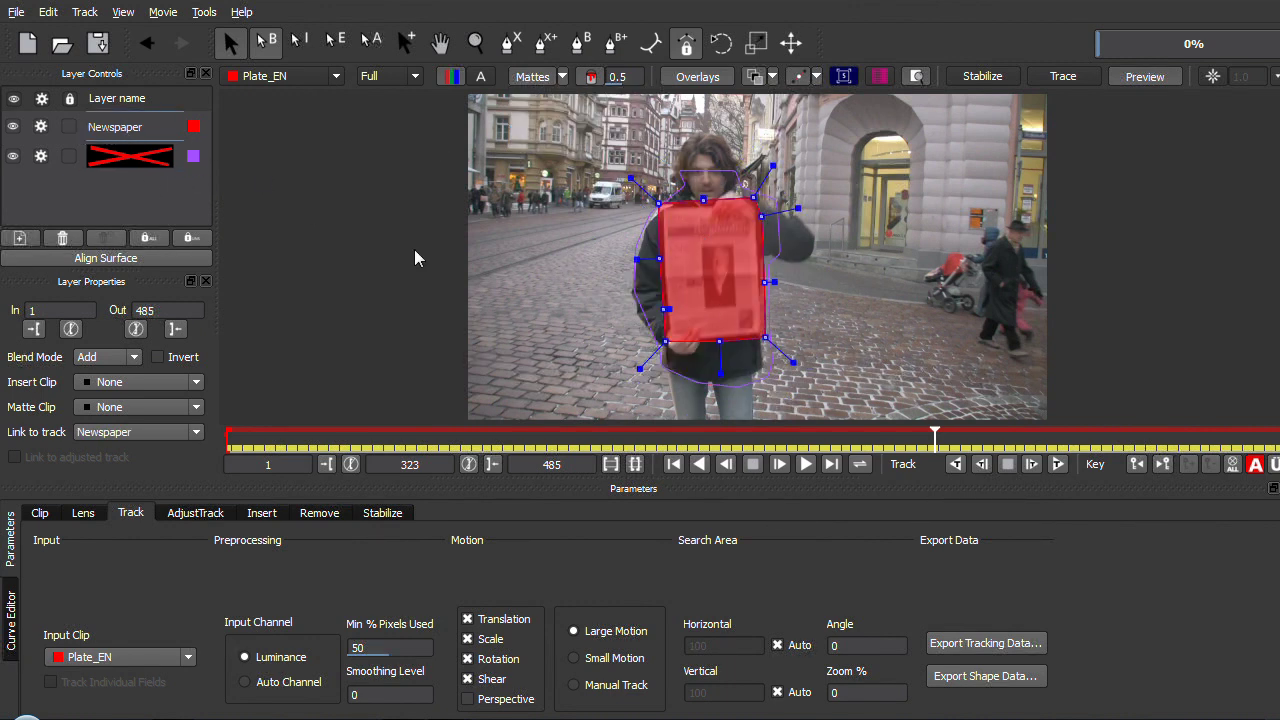
pyautogui.click(104, 168)
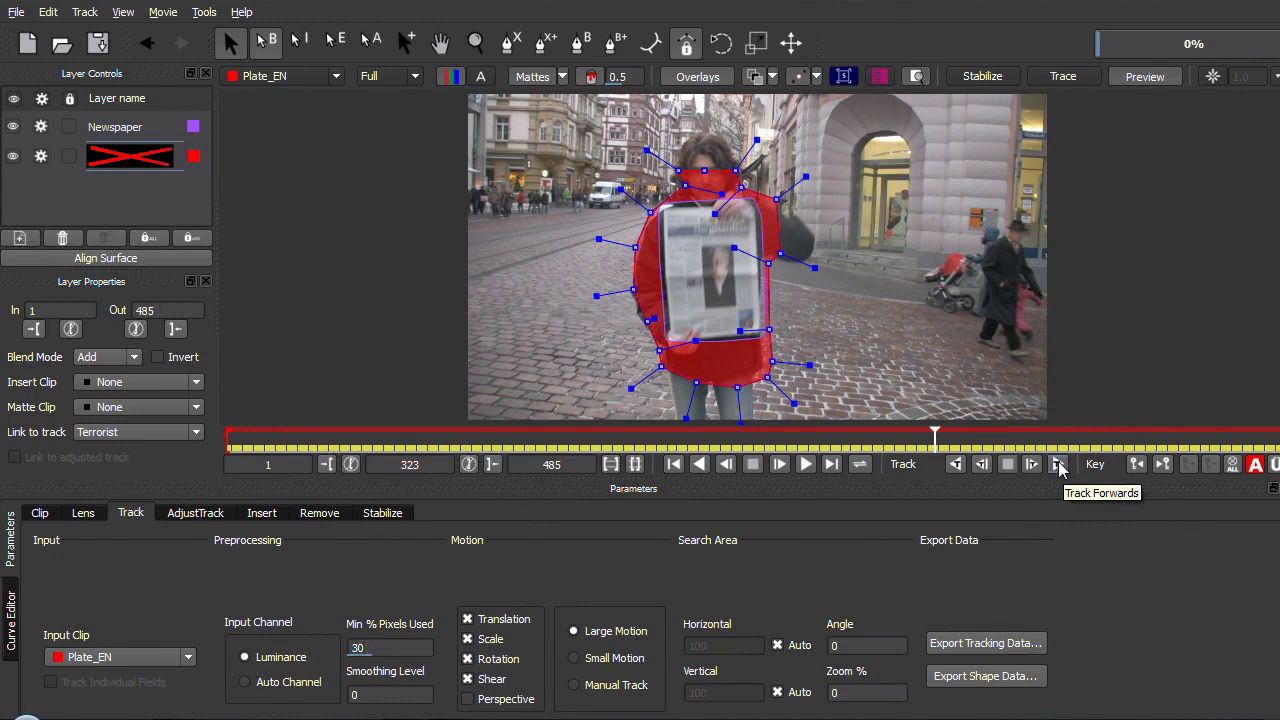
pyautogui.click(470, 701)
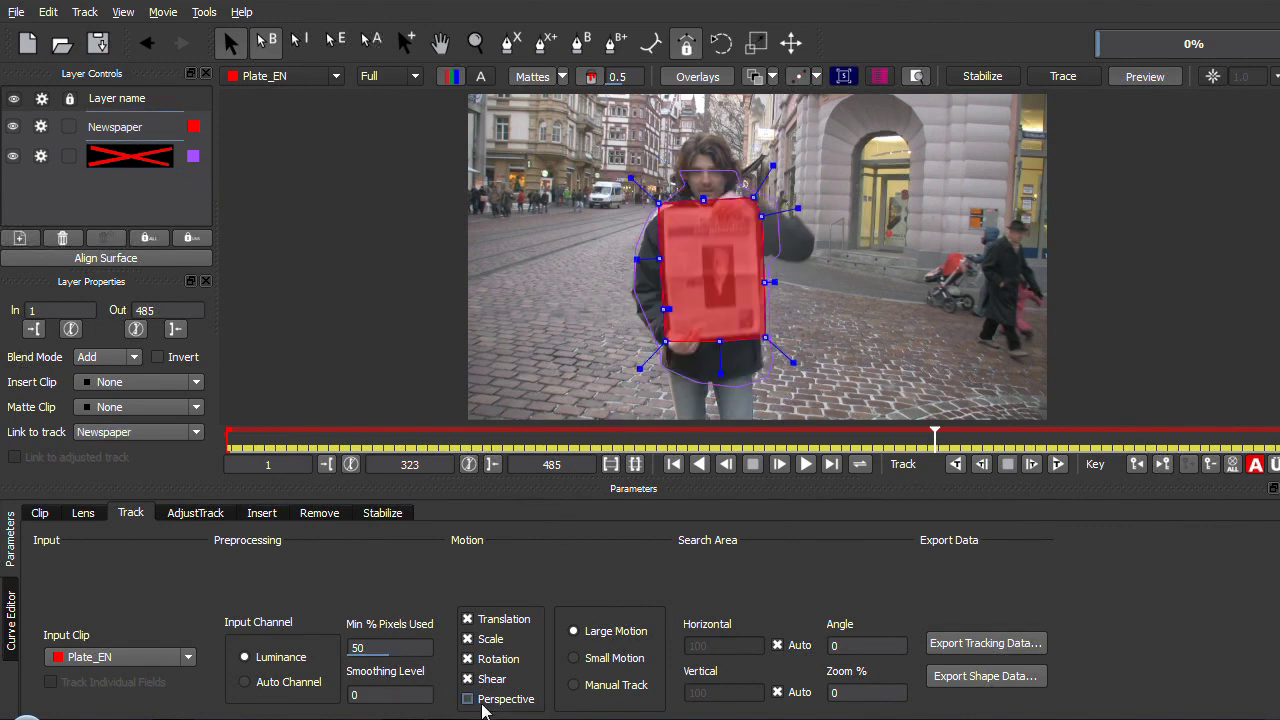
pyautogui.click(467, 699)
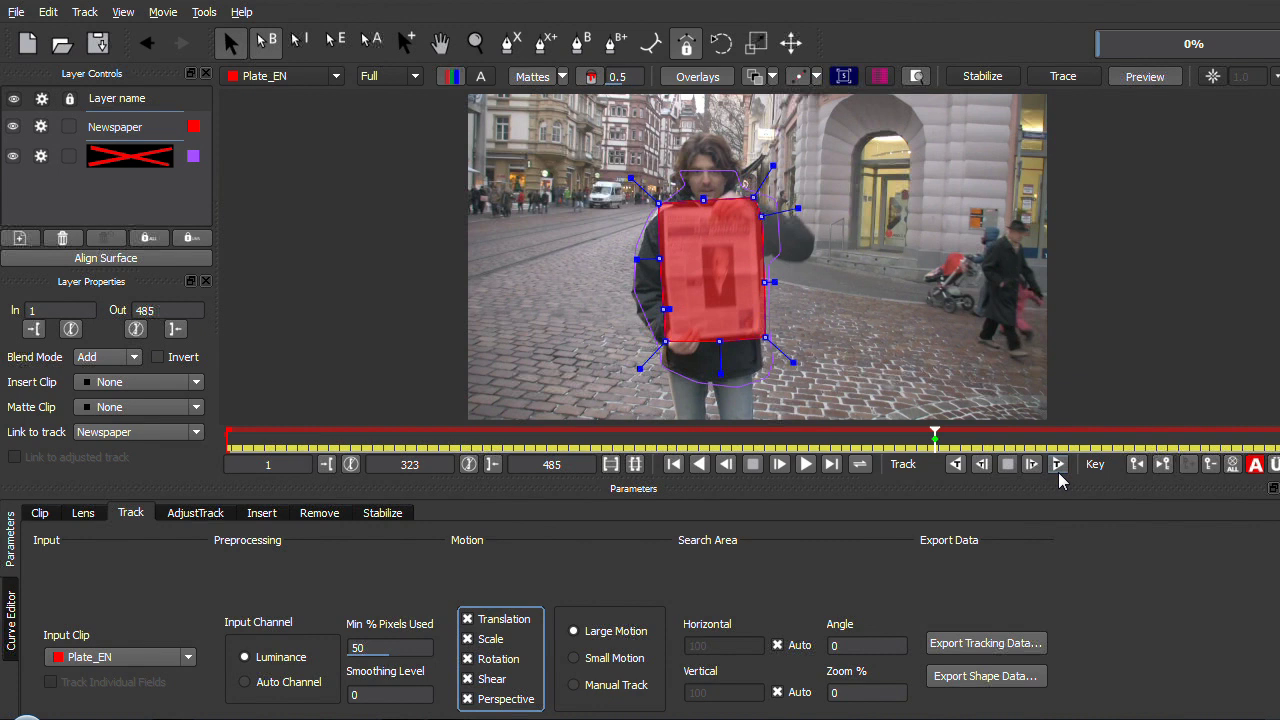
# Track both layers forward, stop at frame 464, and scrub back to check.
pyautogui.click(1058, 464)
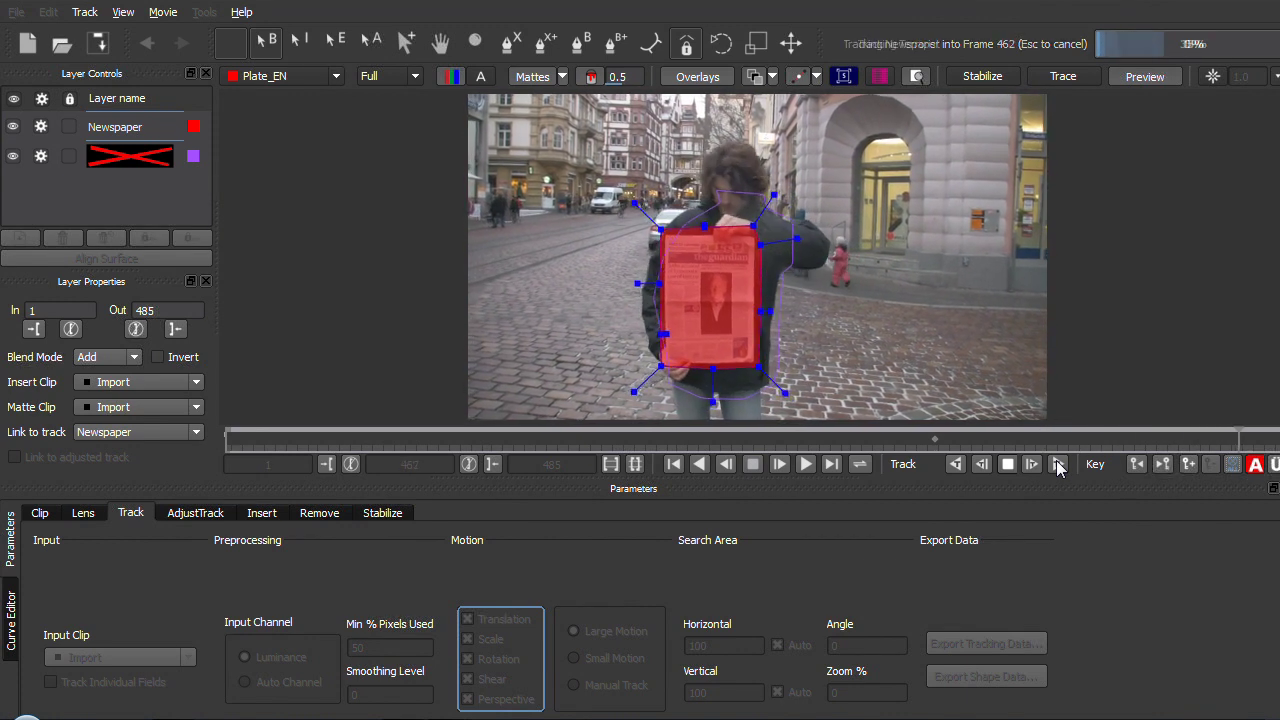
pyautogui.click(1055, 468)
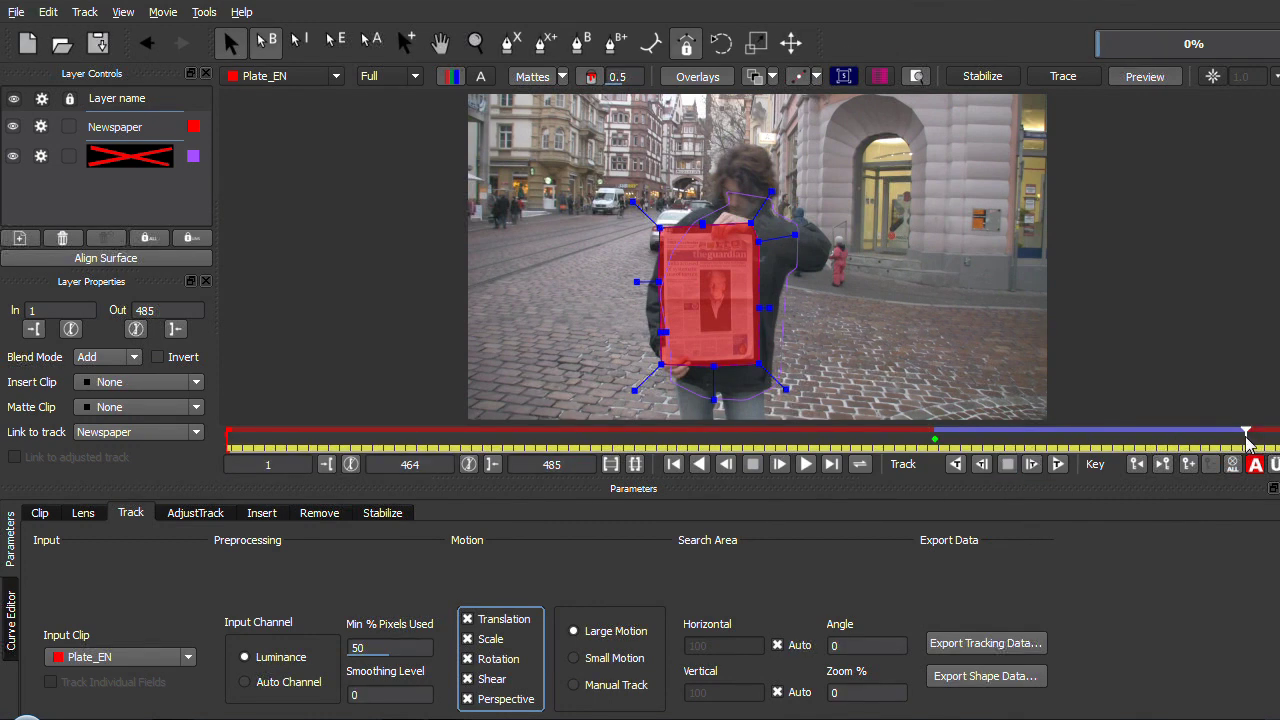
pyautogui.moveTo(1247, 443); pyautogui.dragTo(1166, 448)
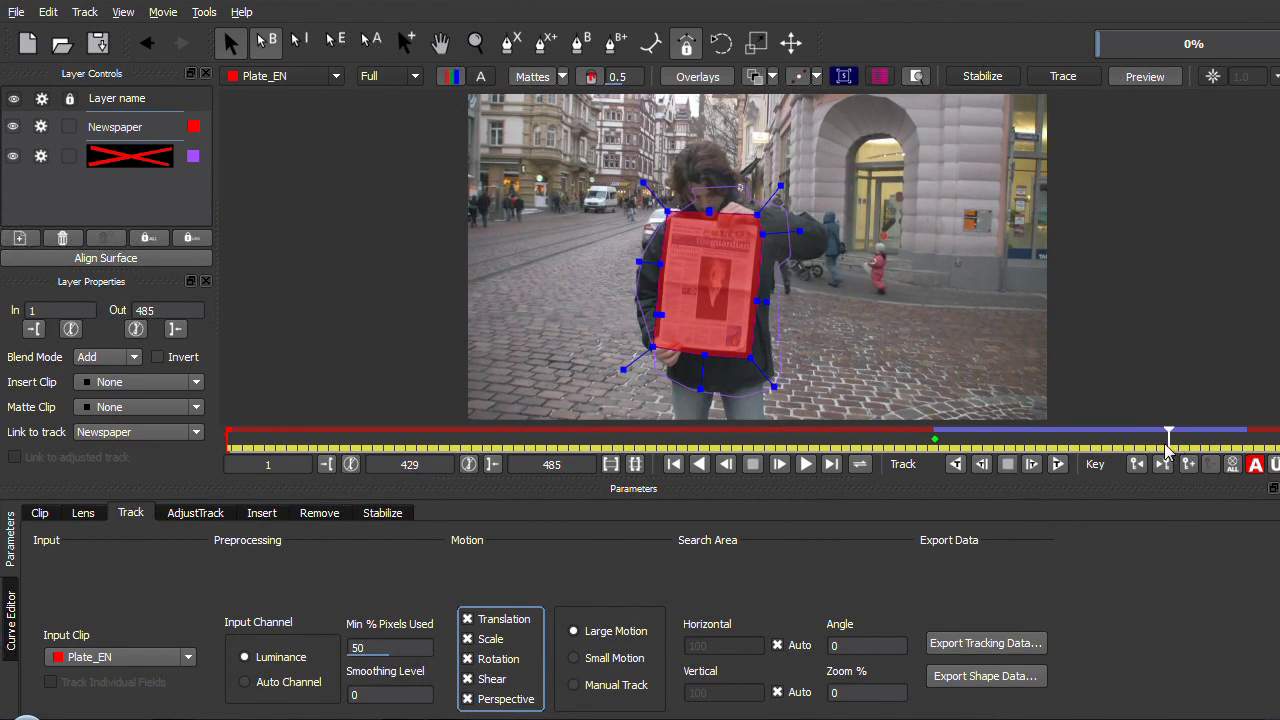
# Fix a drifting body-outline point, then resume tracking to frame 485.
pyautogui.click(708, 205)
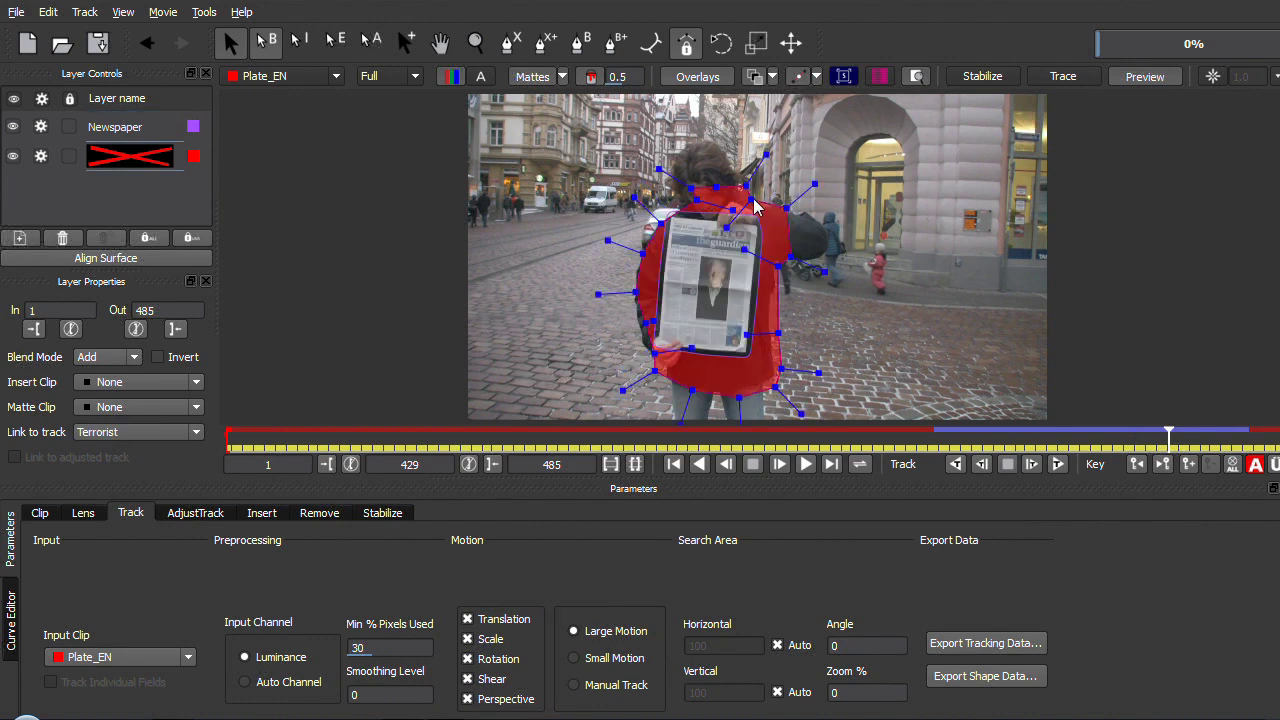
pyautogui.moveTo(757, 220)
pyautogui.mouseDown()
pyautogui.moveTo(739, 198)
pyautogui.moveTo(699, 214)
pyautogui.moveTo(690, 235)
pyautogui.mouseUp()
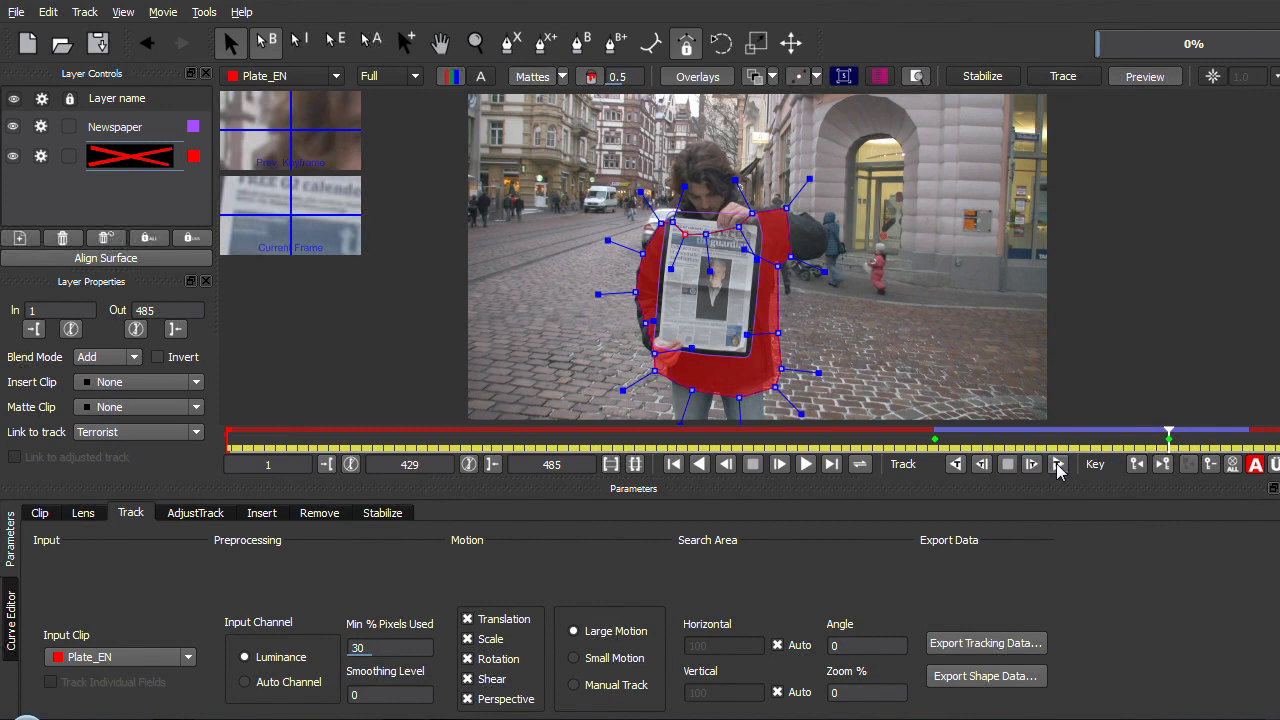
pyautogui.click(1058, 464)
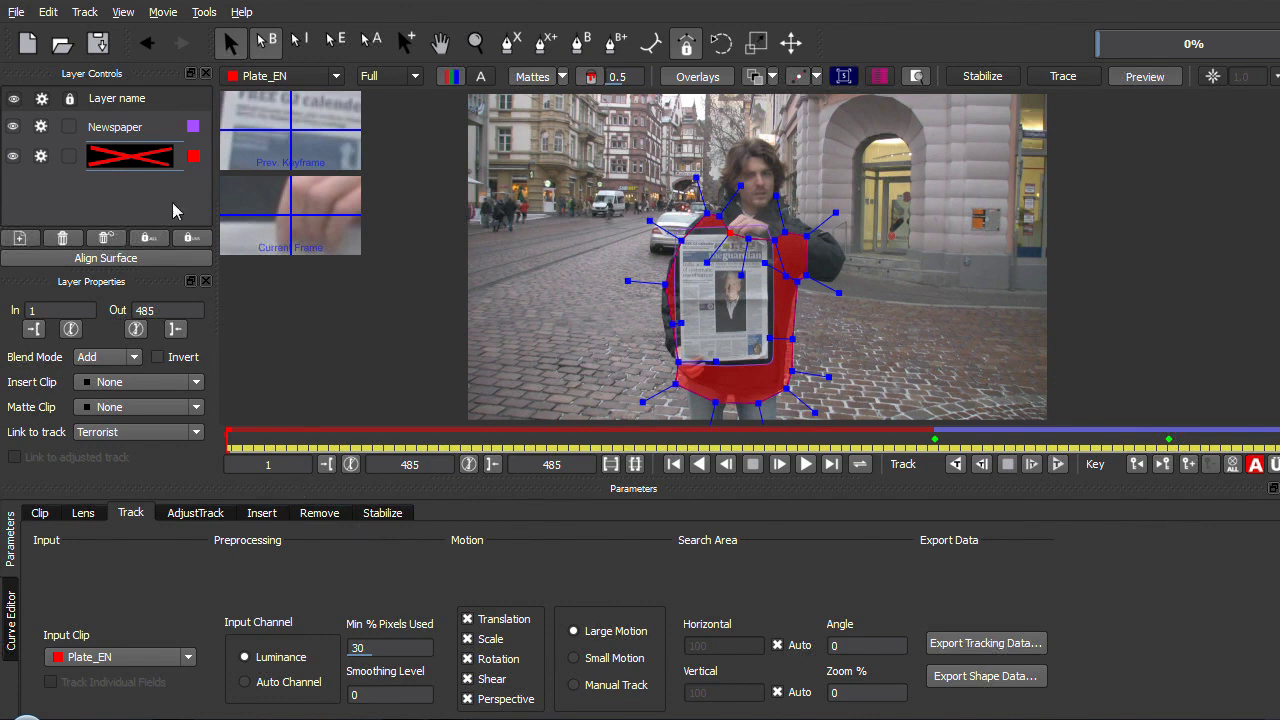
# Select the Newspaper layer and show its planar surface.
pyautogui.click(124, 132)
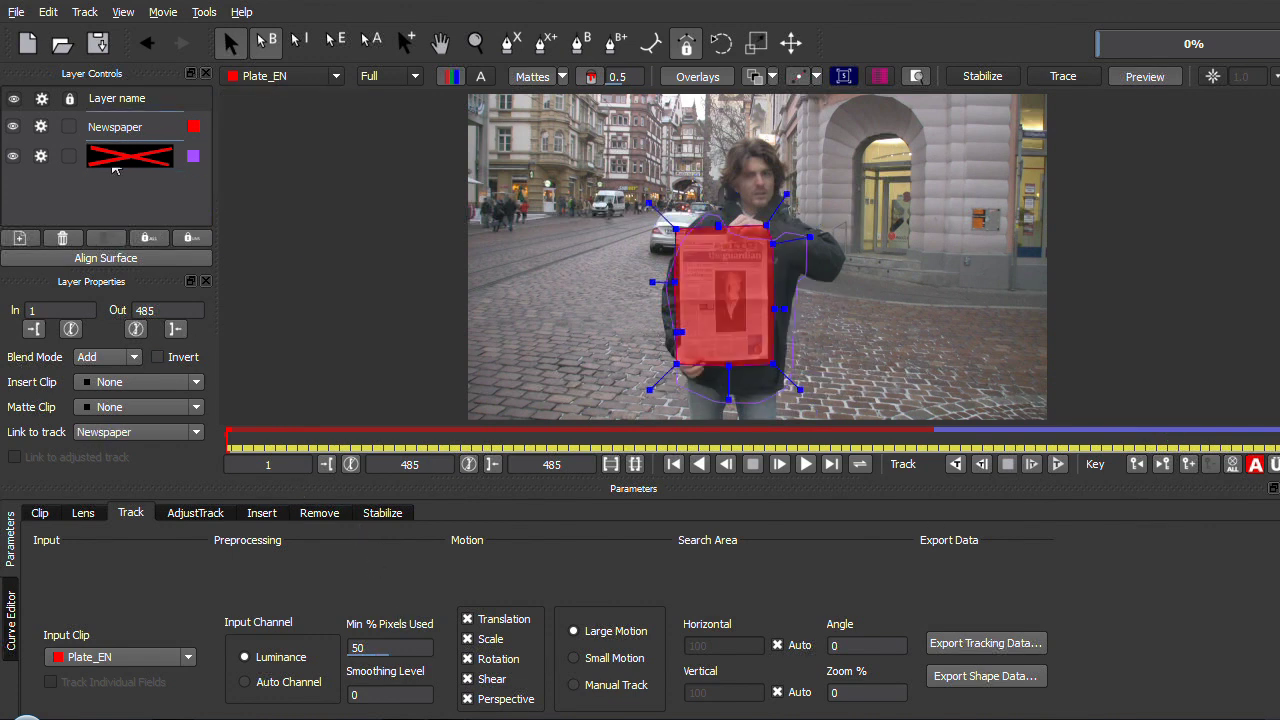
pyautogui.click(115, 168)
pyautogui.click(112, 134)
pyautogui.click(843, 76)
pyautogui.click(845, 77)
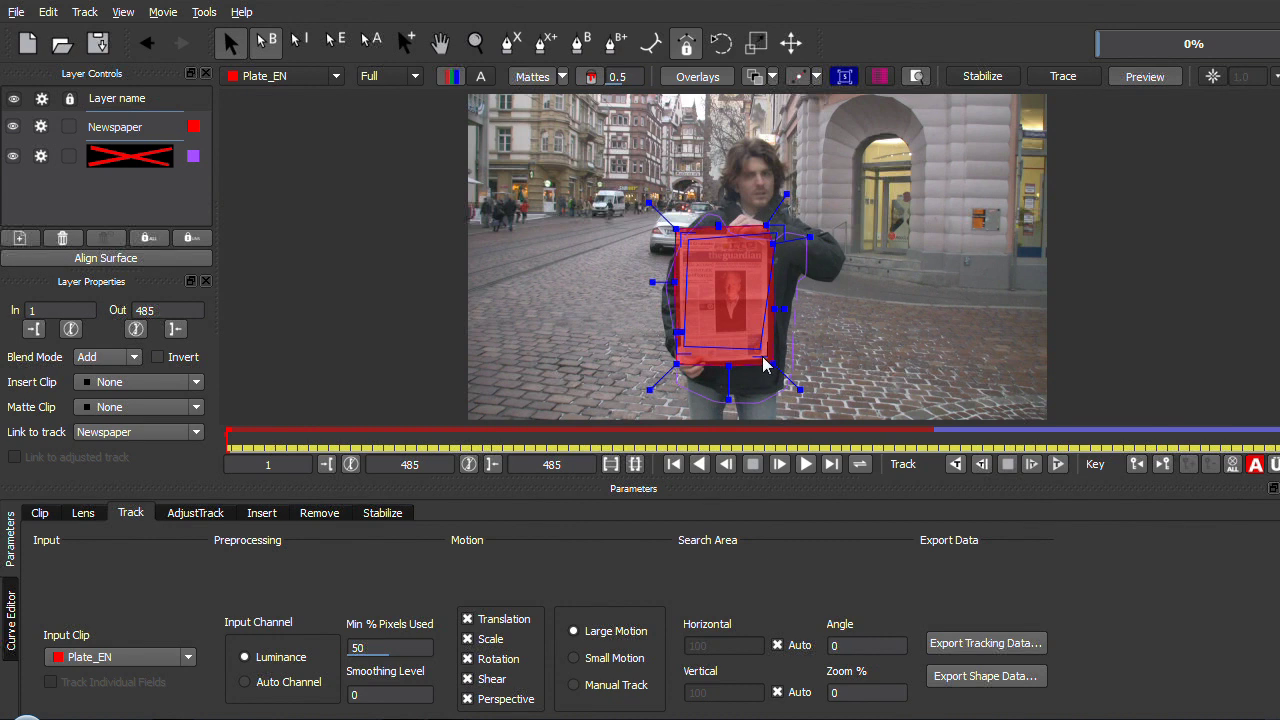
# Drag the surface's four corners onto the newspaper's corners, then hide the red mattes.
pyautogui.moveTo(774, 366); pyautogui.dragTo(778, 378)
pyautogui.moveTo(682, 356); pyautogui.dragTo(677, 369)
pyautogui.moveTo(679, 238); pyautogui.dragTo(677, 240)
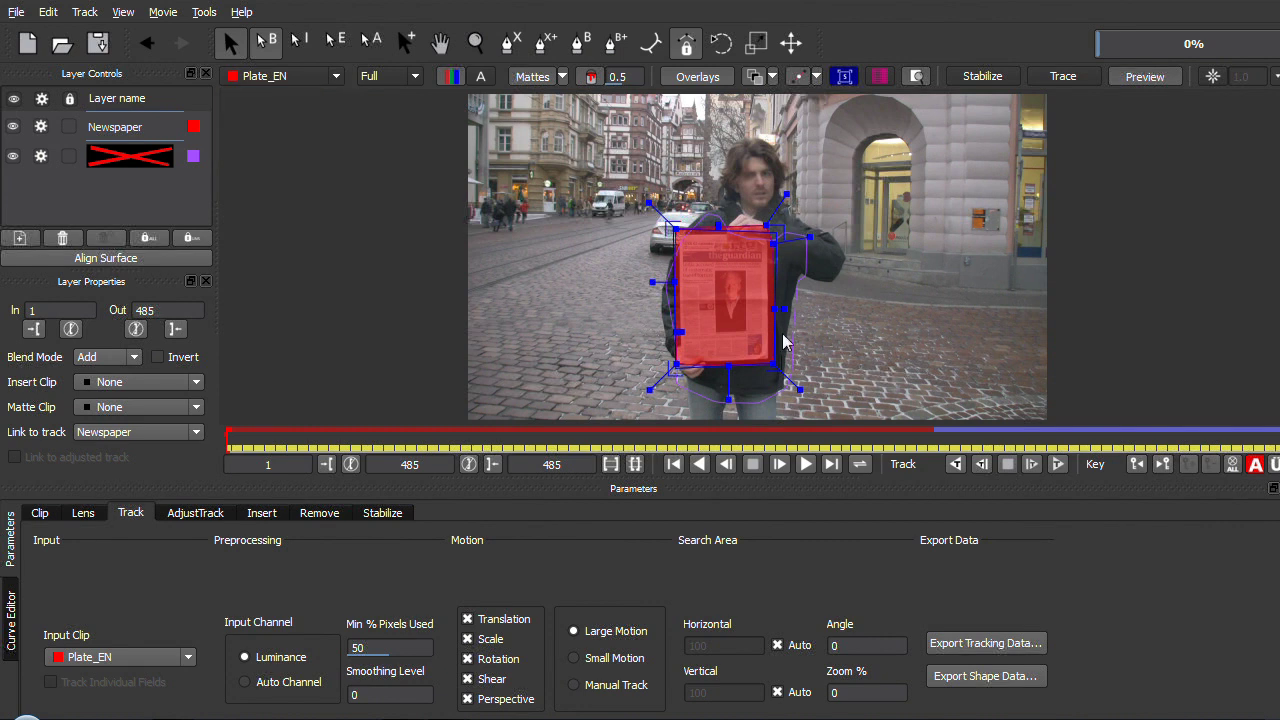
pyautogui.moveTo(776, 230); pyautogui.dragTo(777, 229)
pyautogui.click(533, 76)
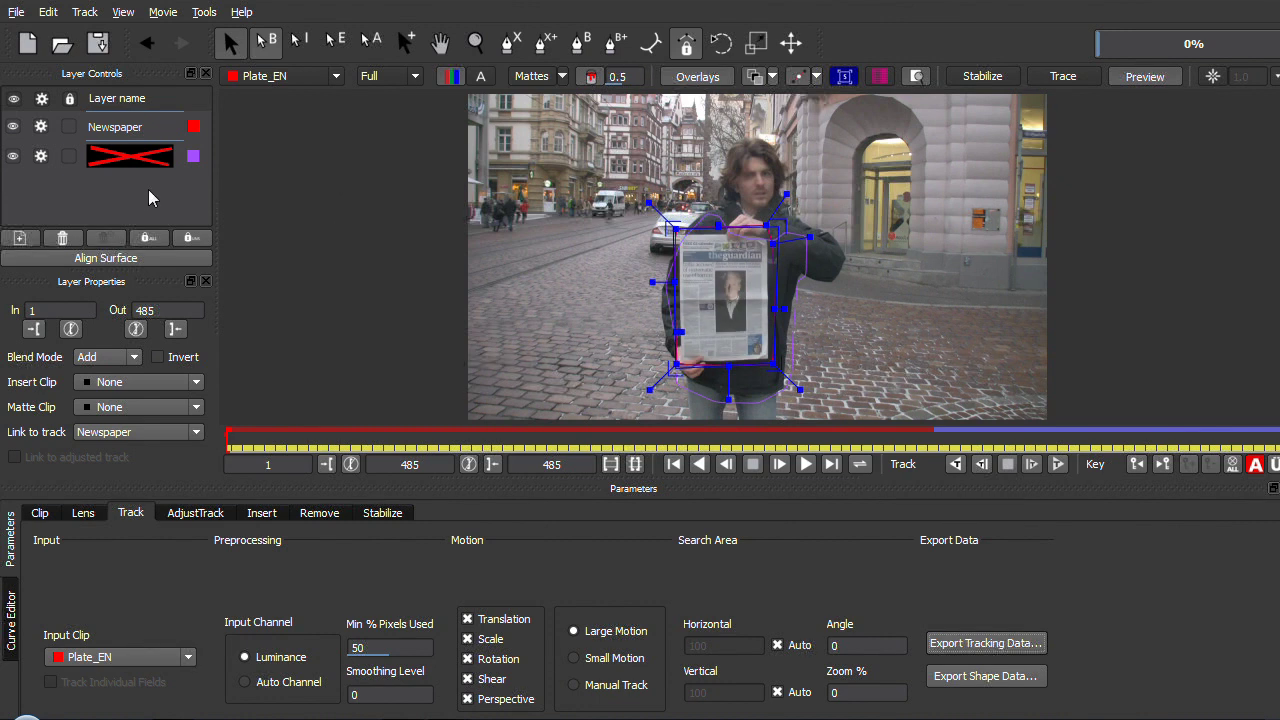
# Export the Newspaper track using the After Effects Corner Pin format.
pyautogui.click(127, 138)
pyautogui.click(945, 643)
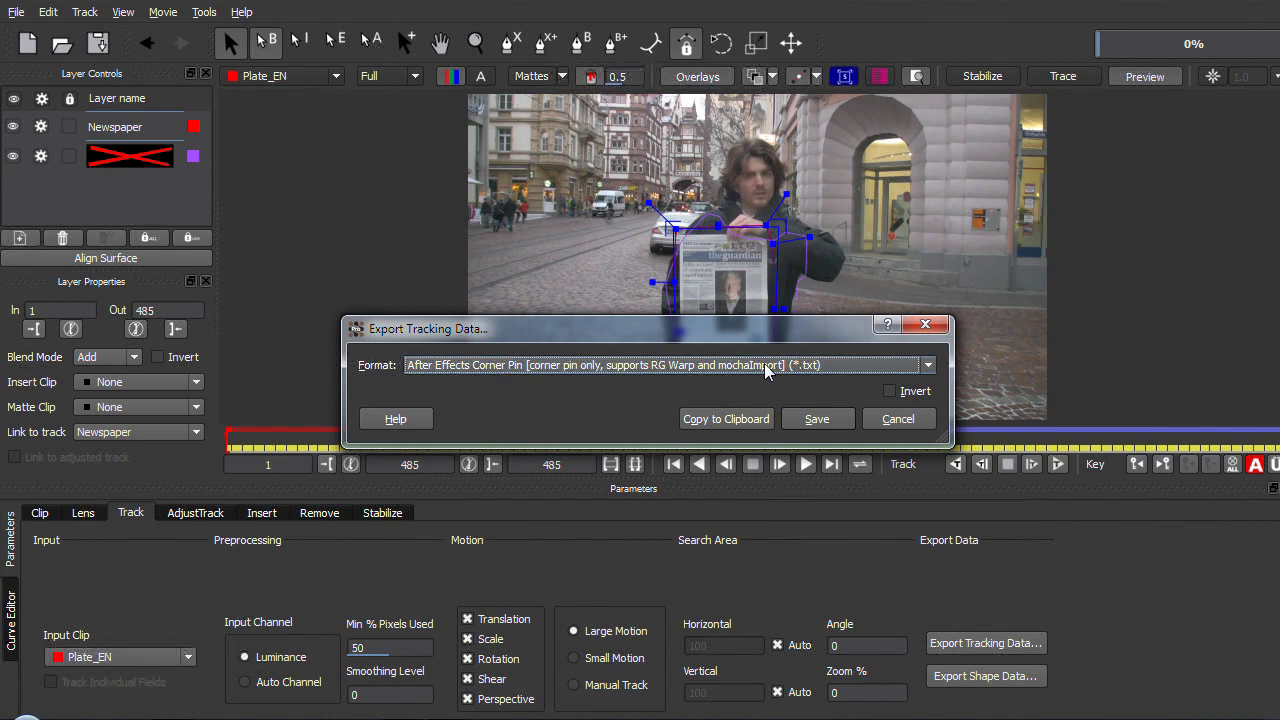
pyautogui.click(819, 419)
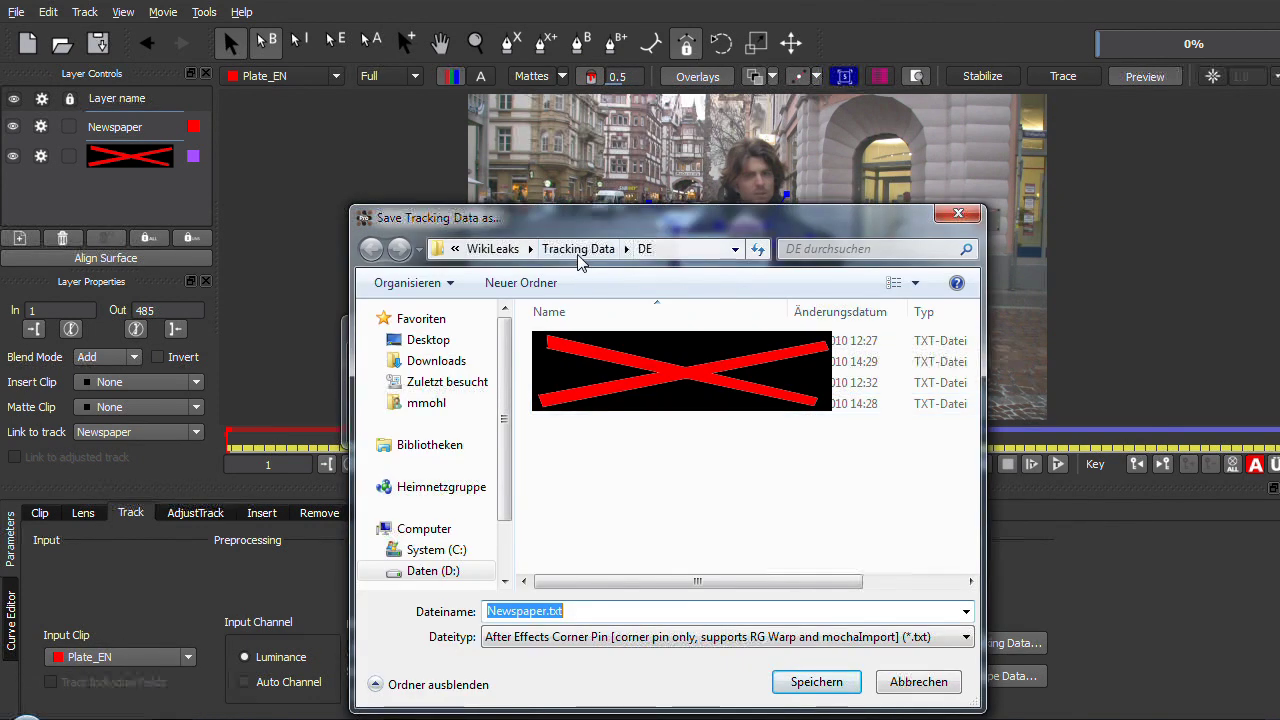
# Save the corner-pin file in Tracking Data as Newspaper-CP.txt.
pyautogui.click(578, 249)
pyautogui.click(575, 612)
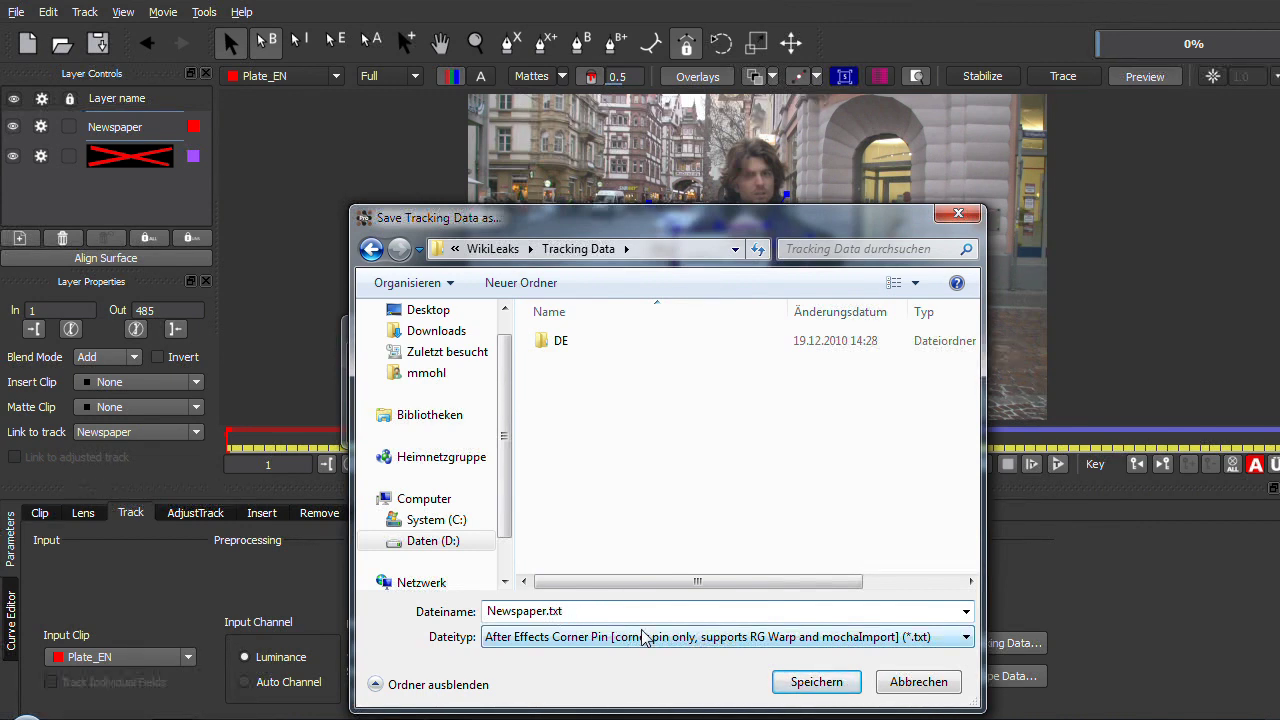
pyautogui.write('-CP')
pyautogui.press('Return')
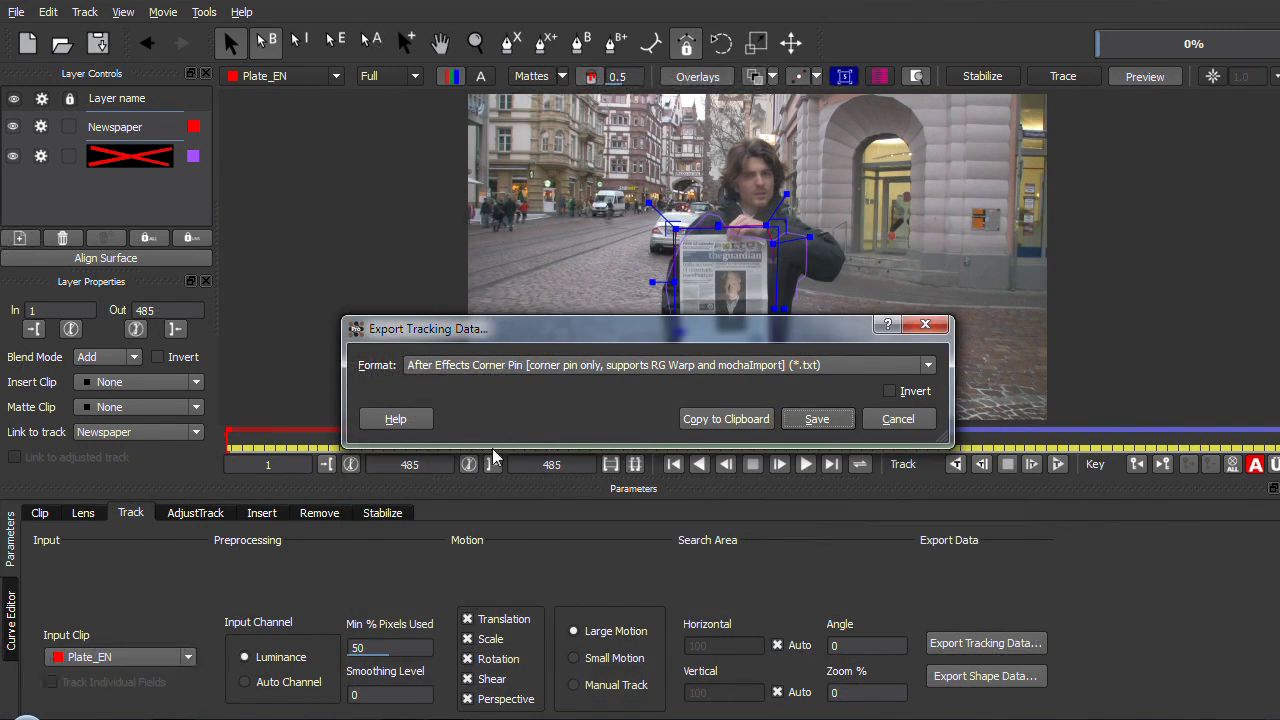
# Export the body-outline layer's tracking as an After Effects corner pin file.
pyautogui.click(838, 416)
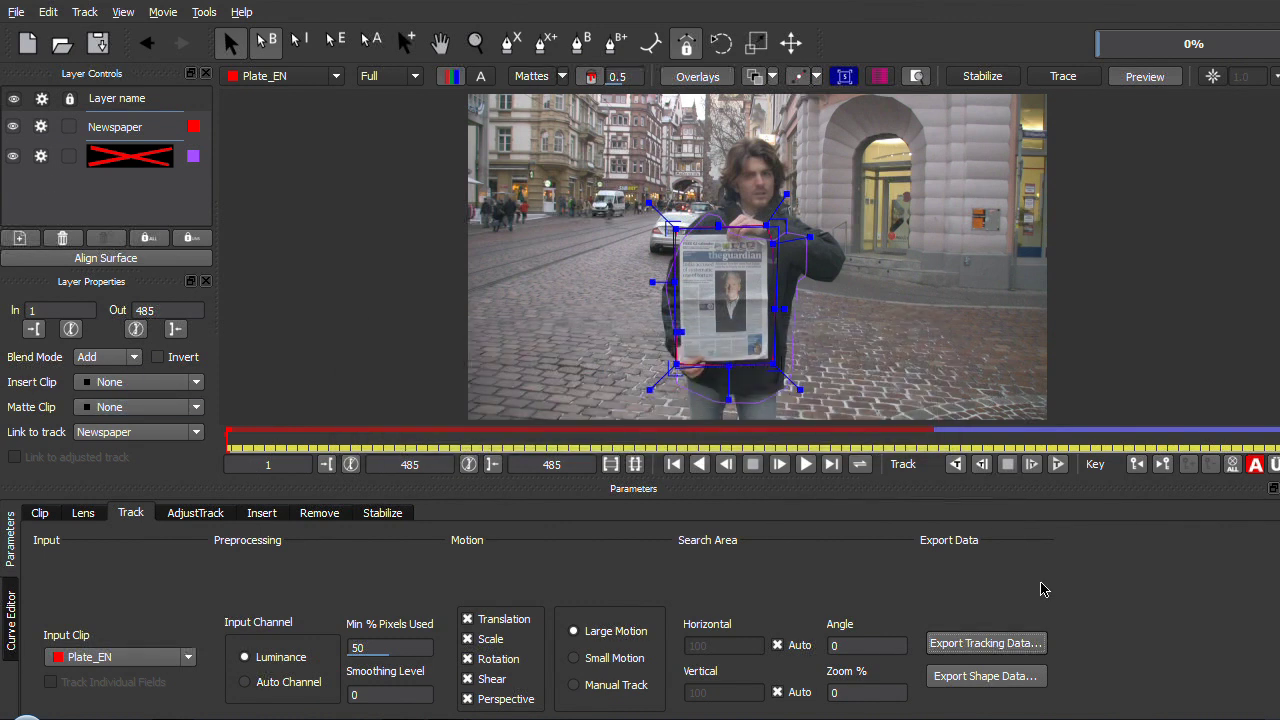
pyautogui.click(120, 164)
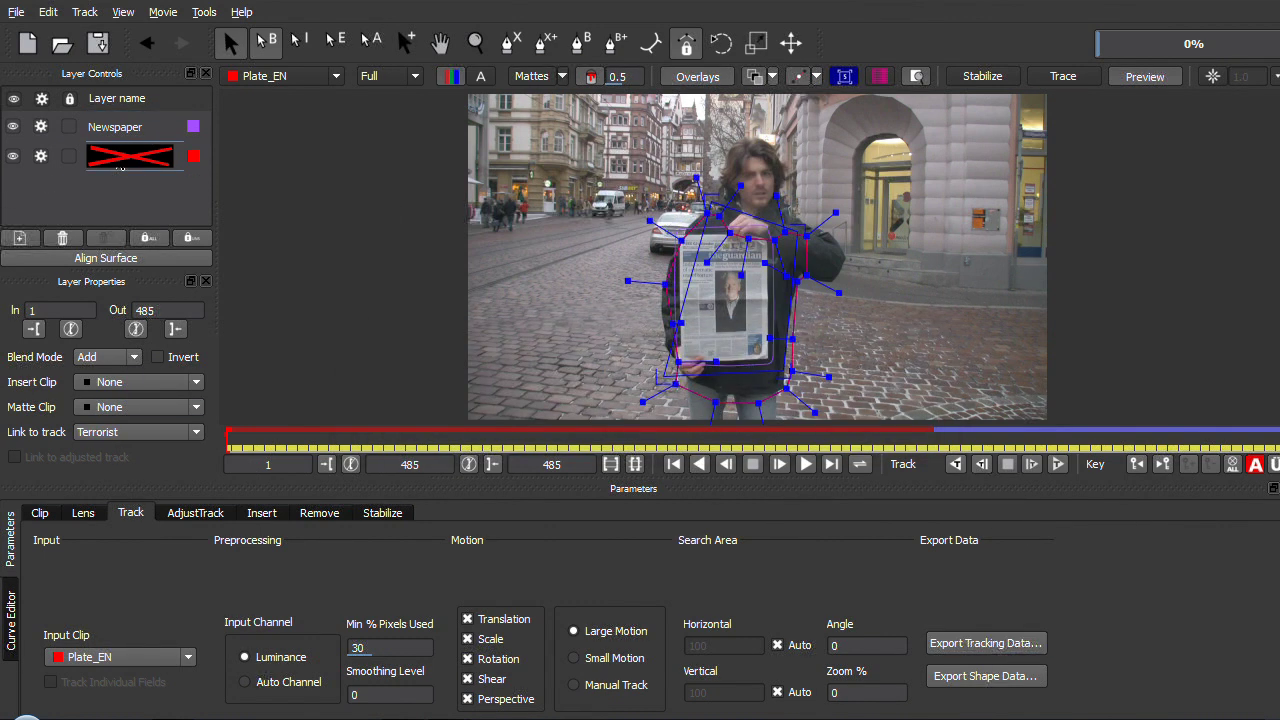
pyautogui.click(972, 646)
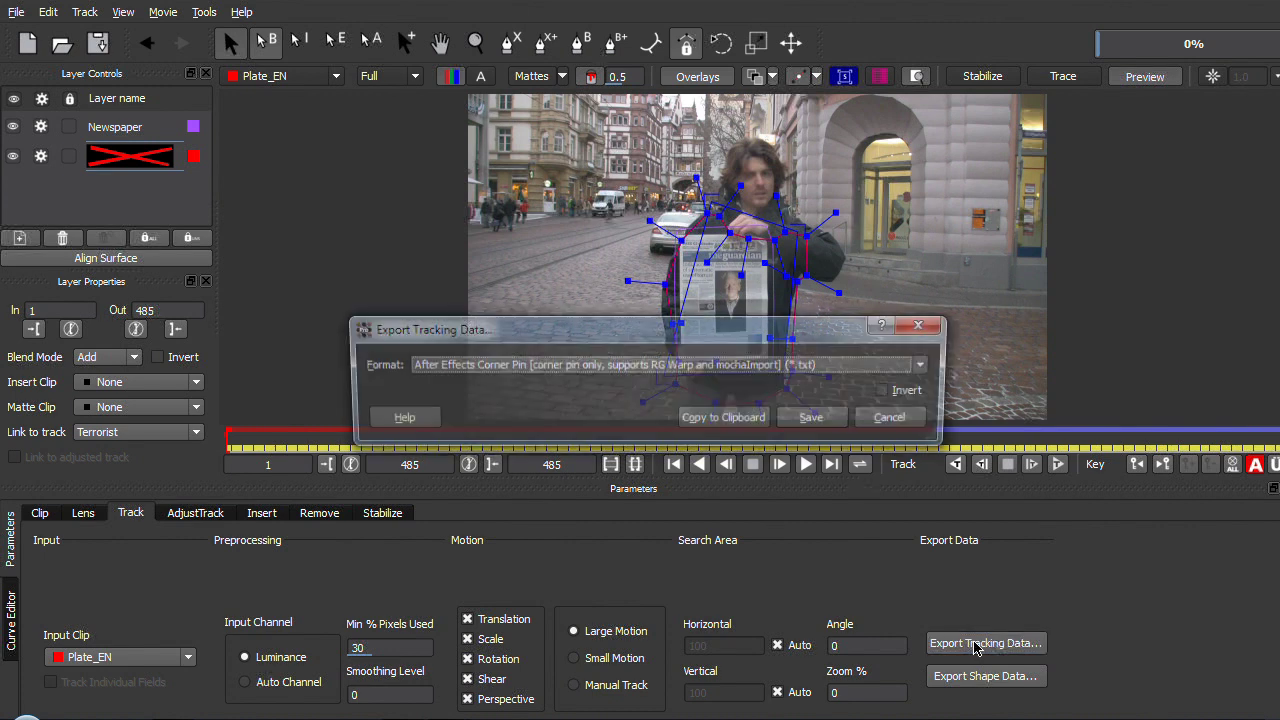
pyautogui.click(815, 421)
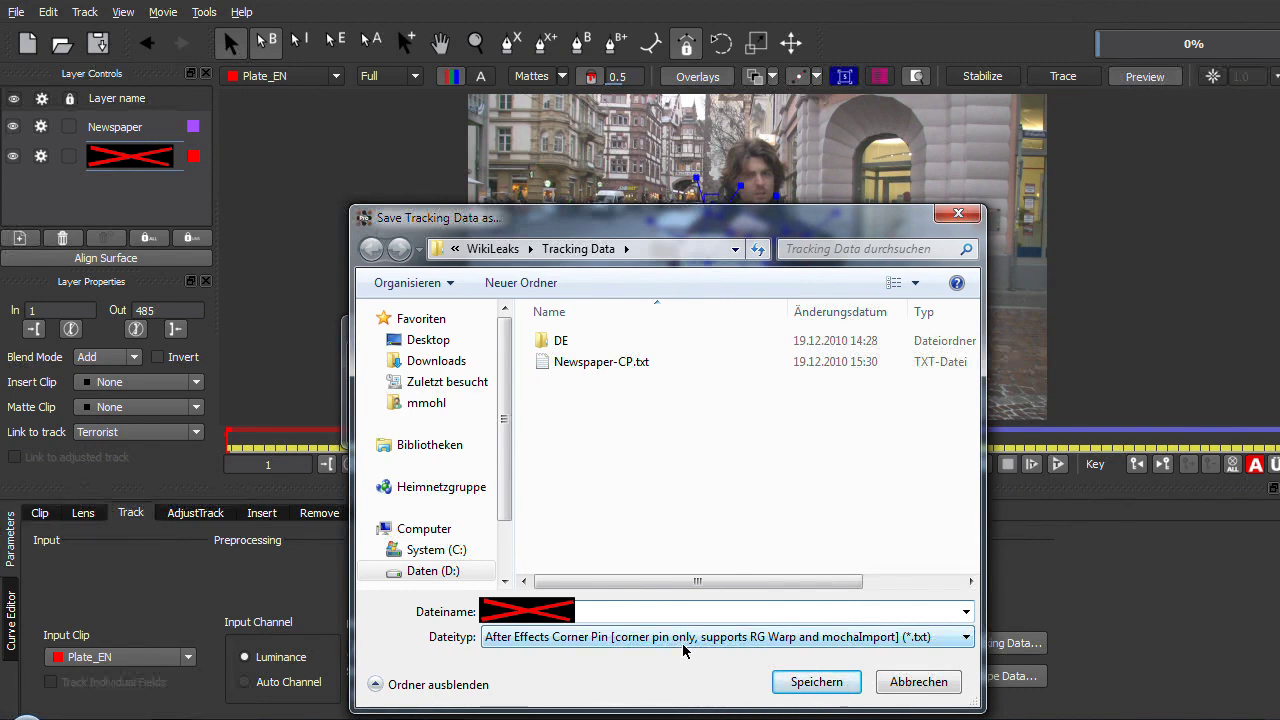
pyautogui.press('Return')
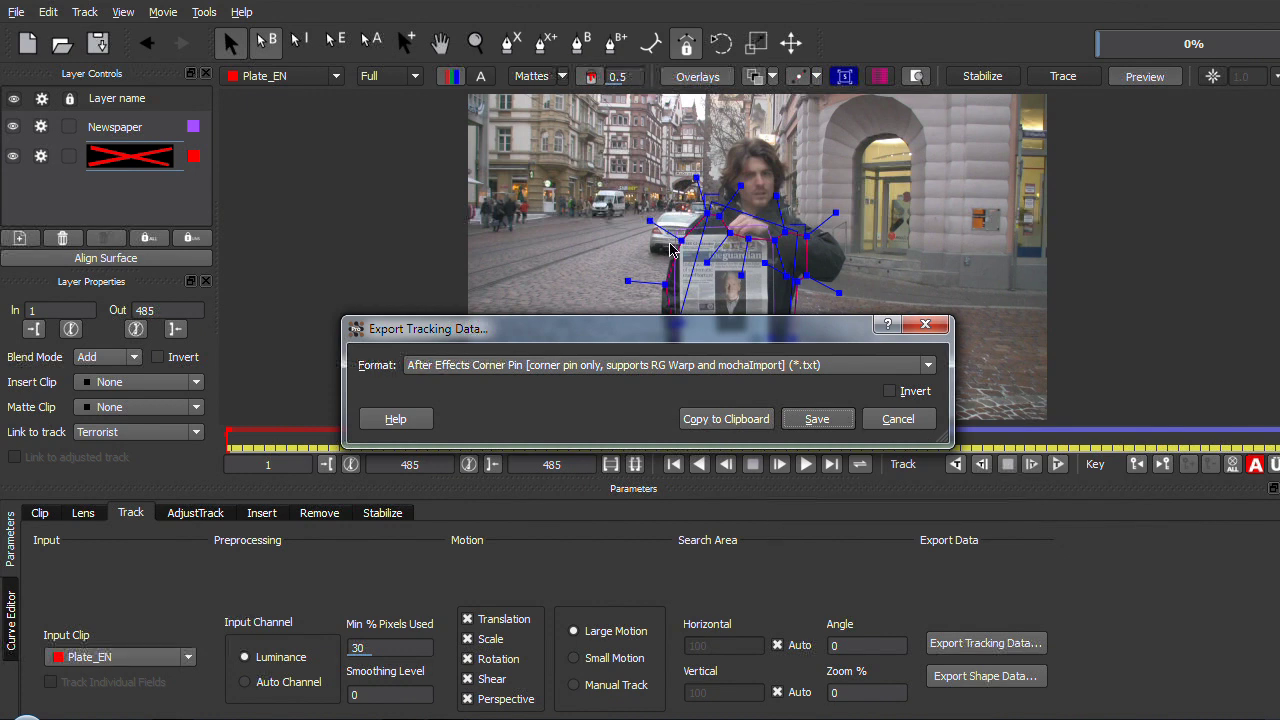
pyautogui.press('Escape')
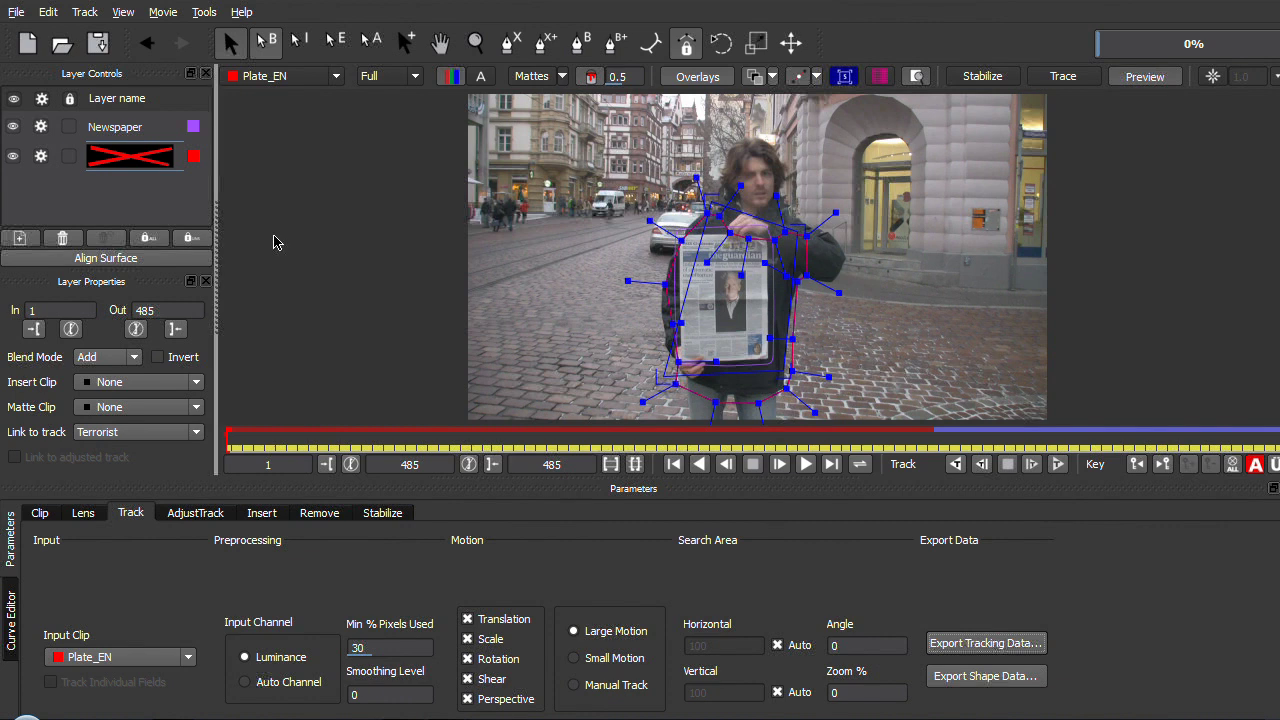
pyautogui.click(260, 44)
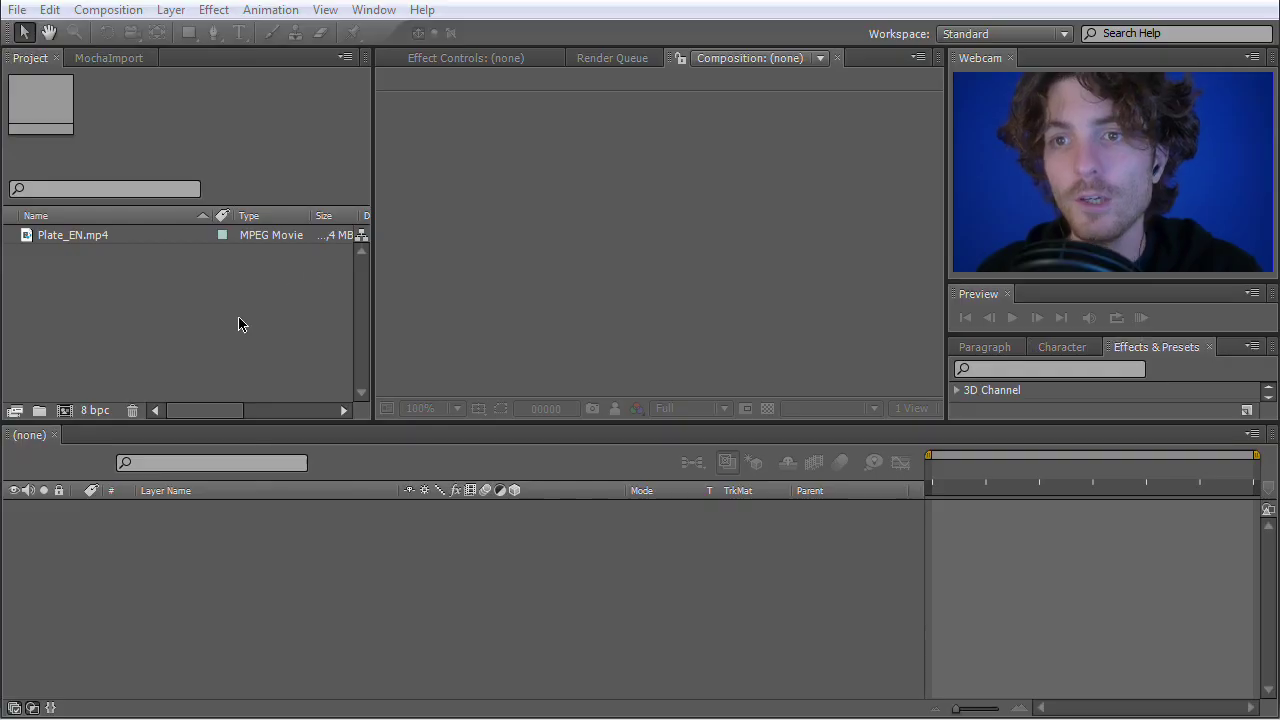
# Create a composition from Plate_EN.mp4, fit the frame in the viewer, and play it back.
pyautogui.click(40, 238)
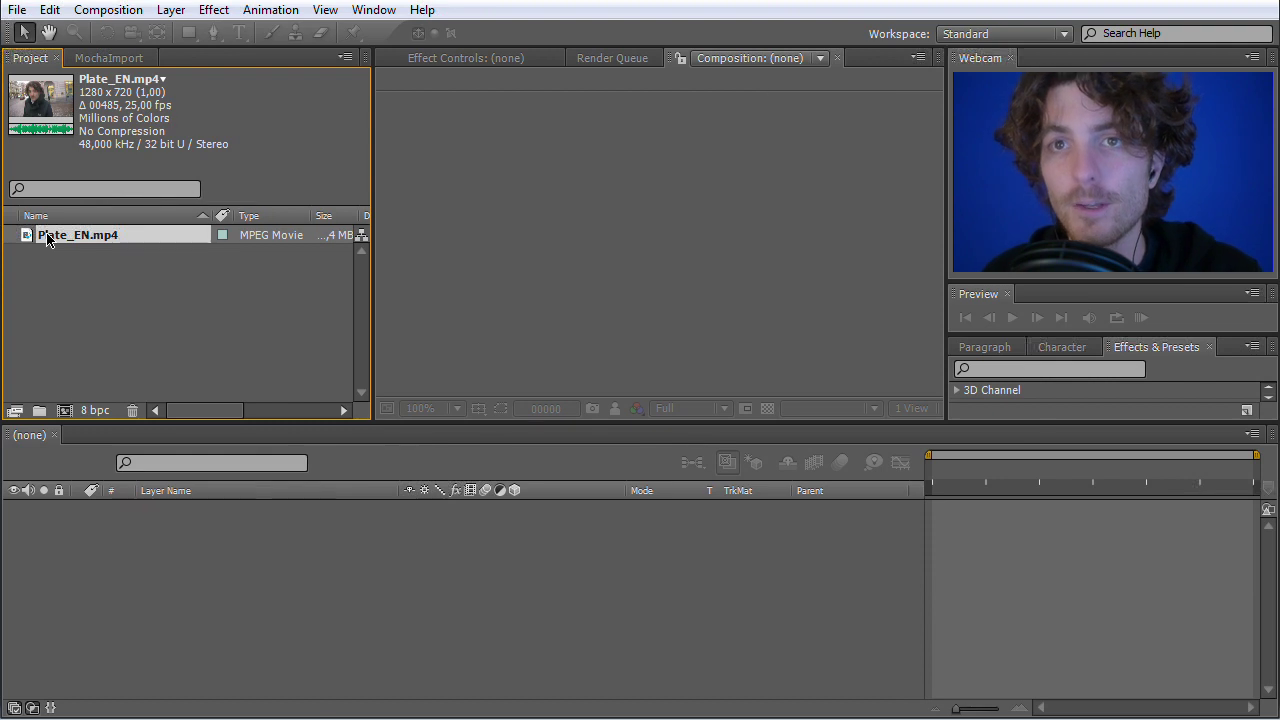
pyautogui.moveTo(46, 238); pyautogui.dragTo(67, 407)
pyautogui.click(940, 470)
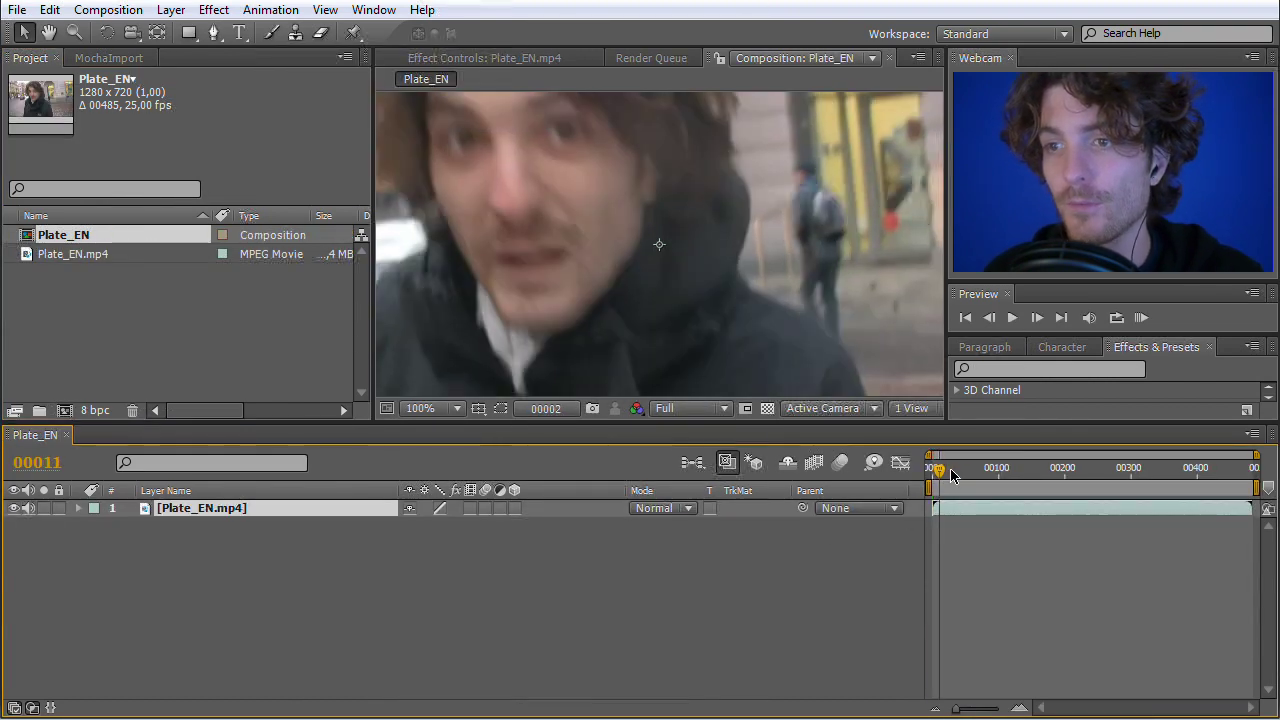
pyautogui.click(1048, 470)
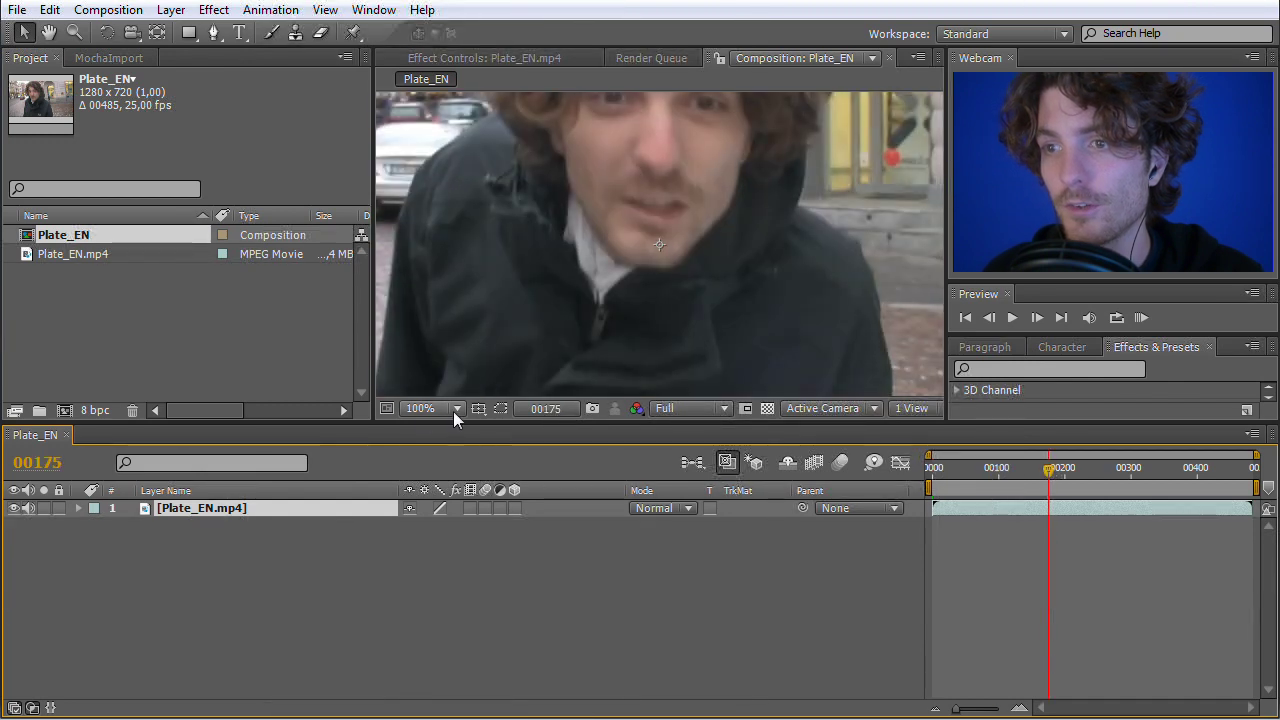
pyautogui.click(455, 409)
pyautogui.click(455, 69)
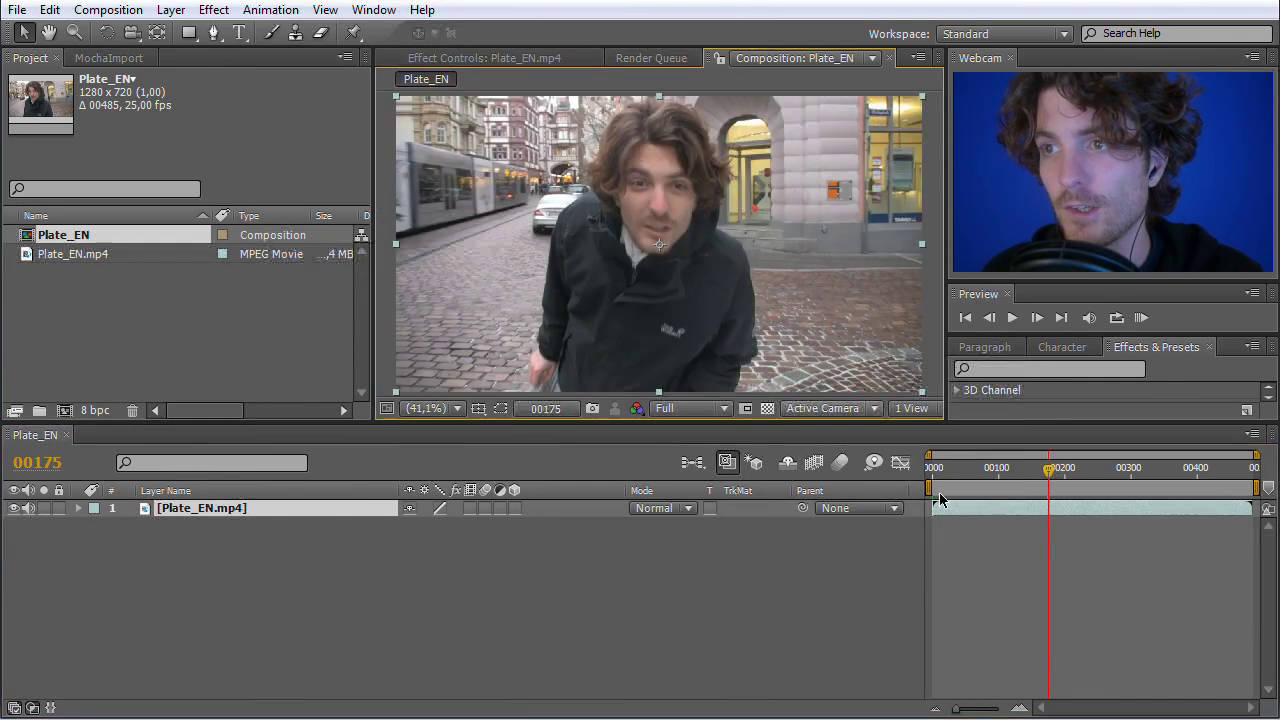
pyautogui.press('space')
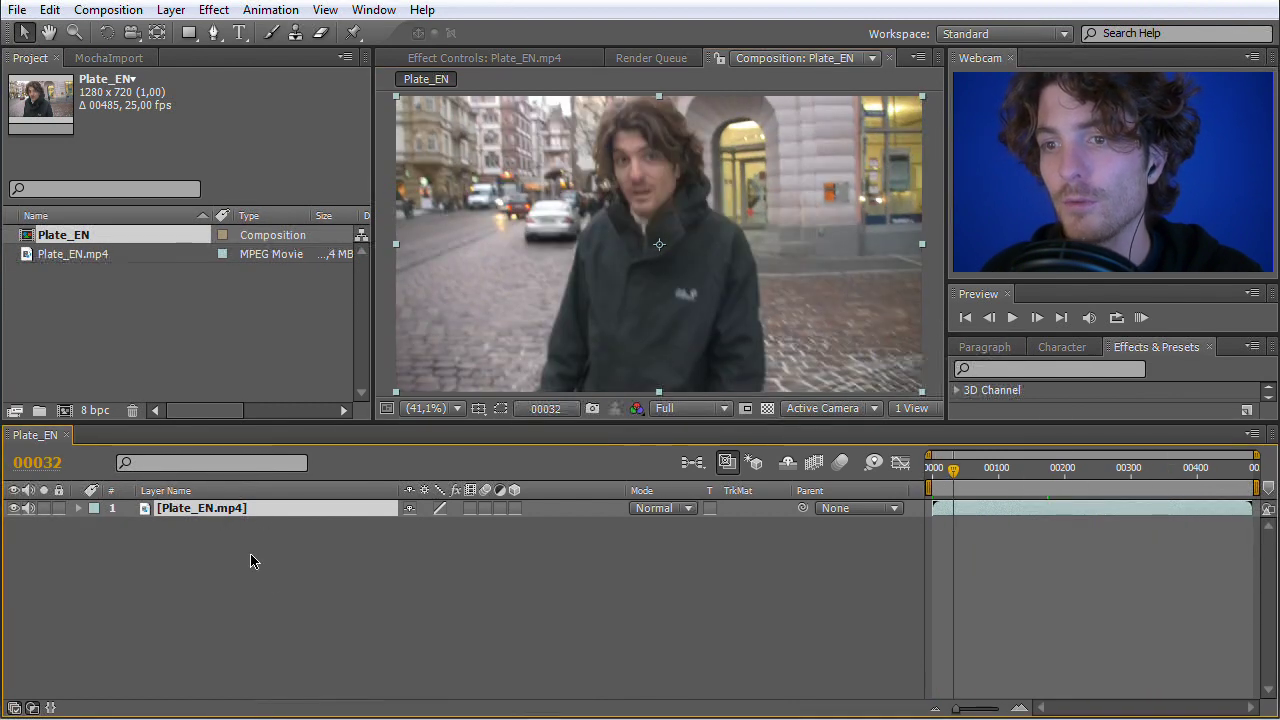
# Move the Plate_EN composition to frame 338.
pyautogui.click(272, 582)
pyautogui.click(230, 522)
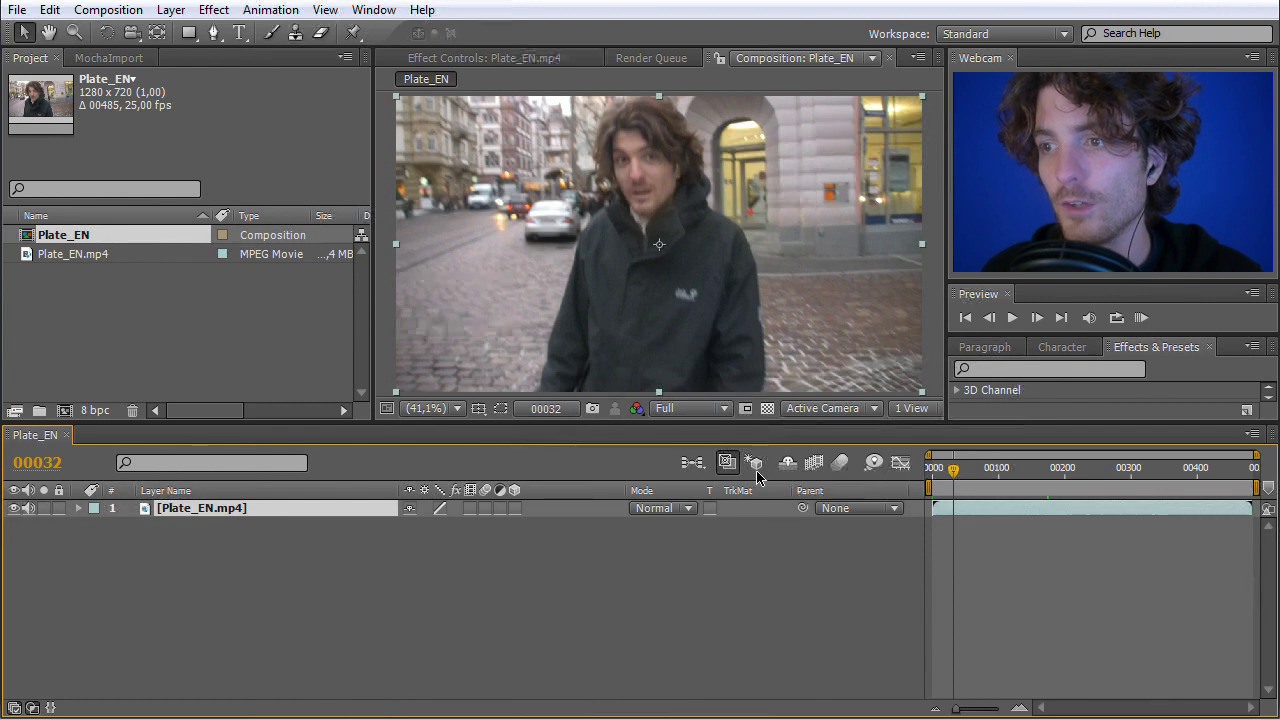
pyautogui.click(38, 468)
pyautogui.write('338')
pyautogui.click(566, 138)
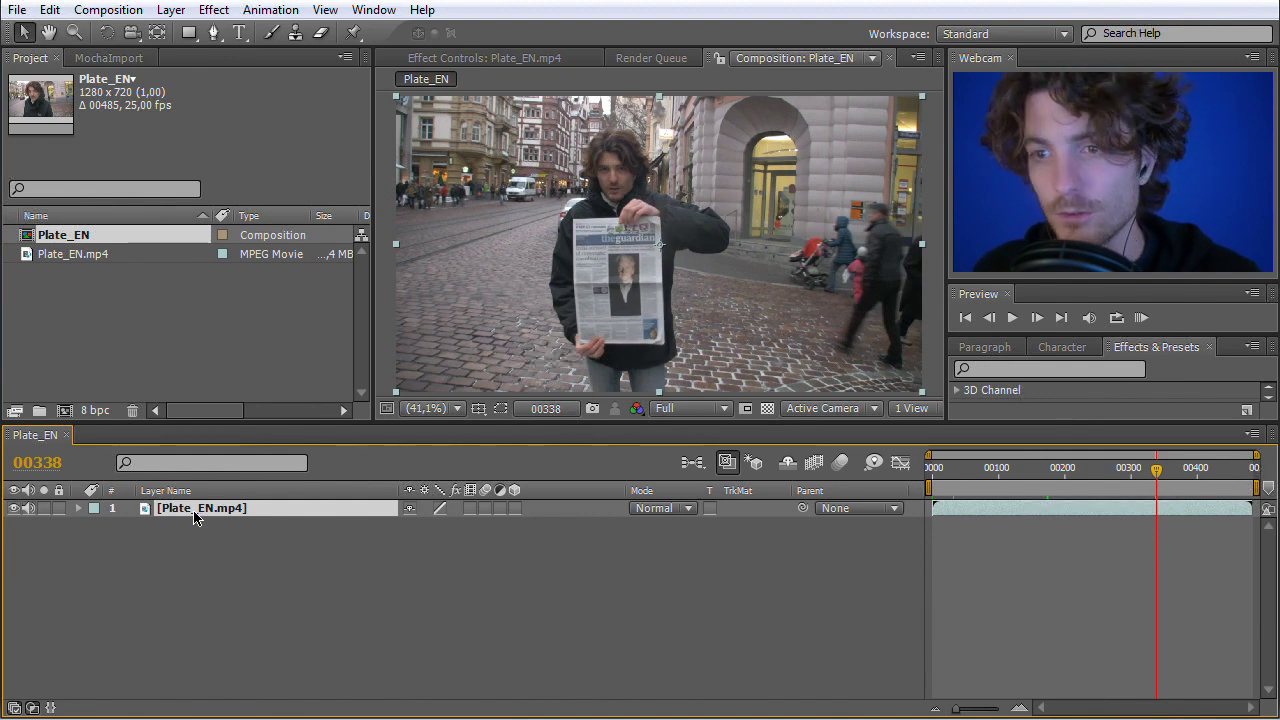
# Duplicate the plate layer, trim the copy to start at frame 338, and load Newspaper-CP.txt in MochaImport.
pyautogui.hotkey('ctrl', 'd')
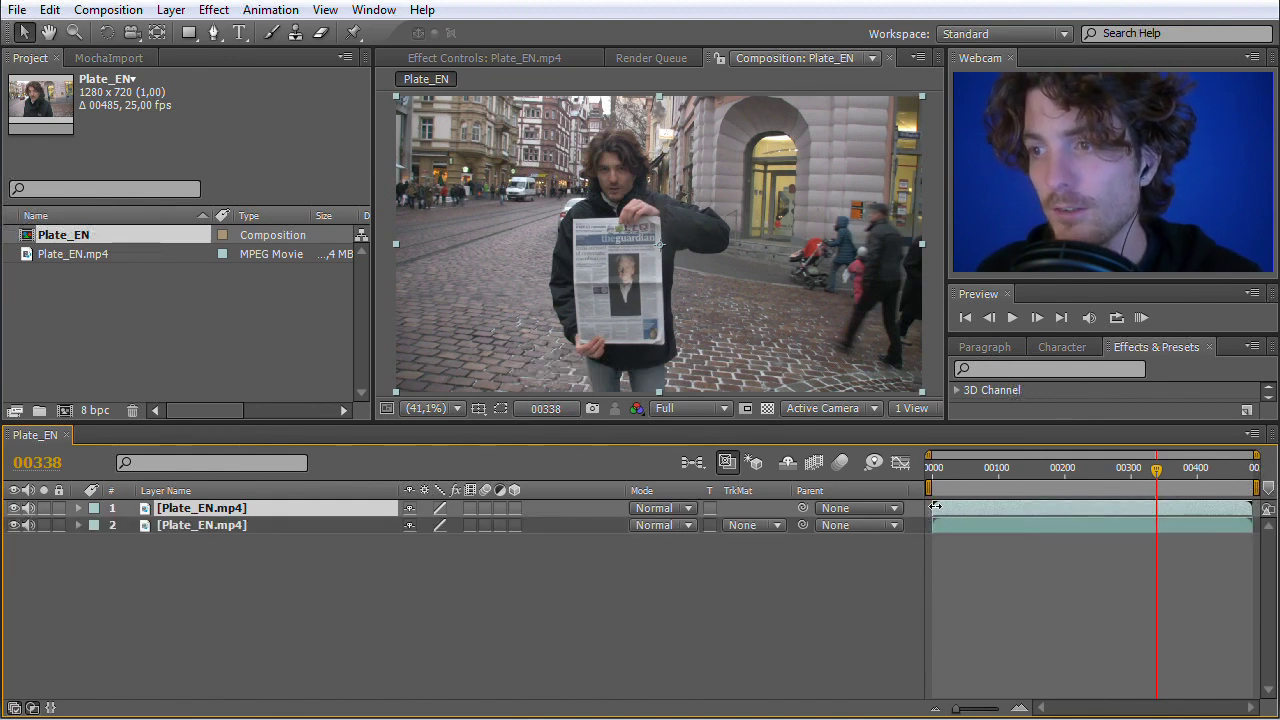
pyautogui.moveTo(922, 511); pyautogui.dragTo(1146, 508)
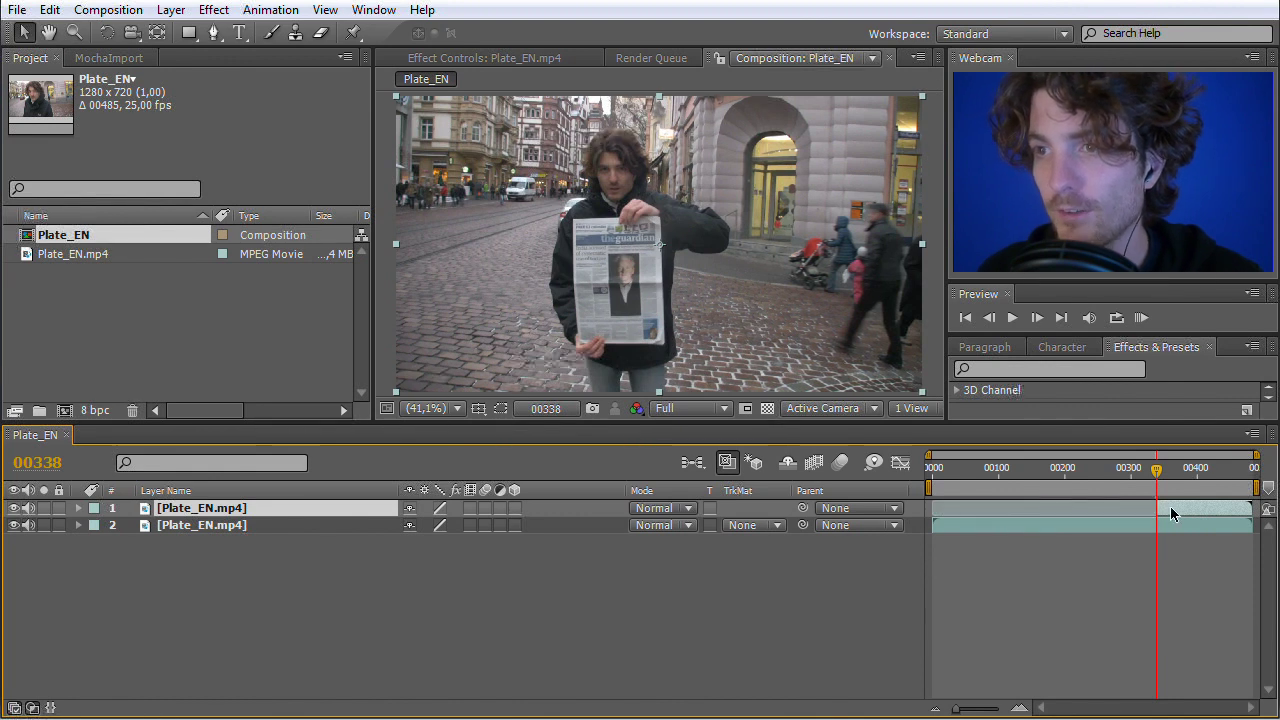
pyautogui.click(121, 58)
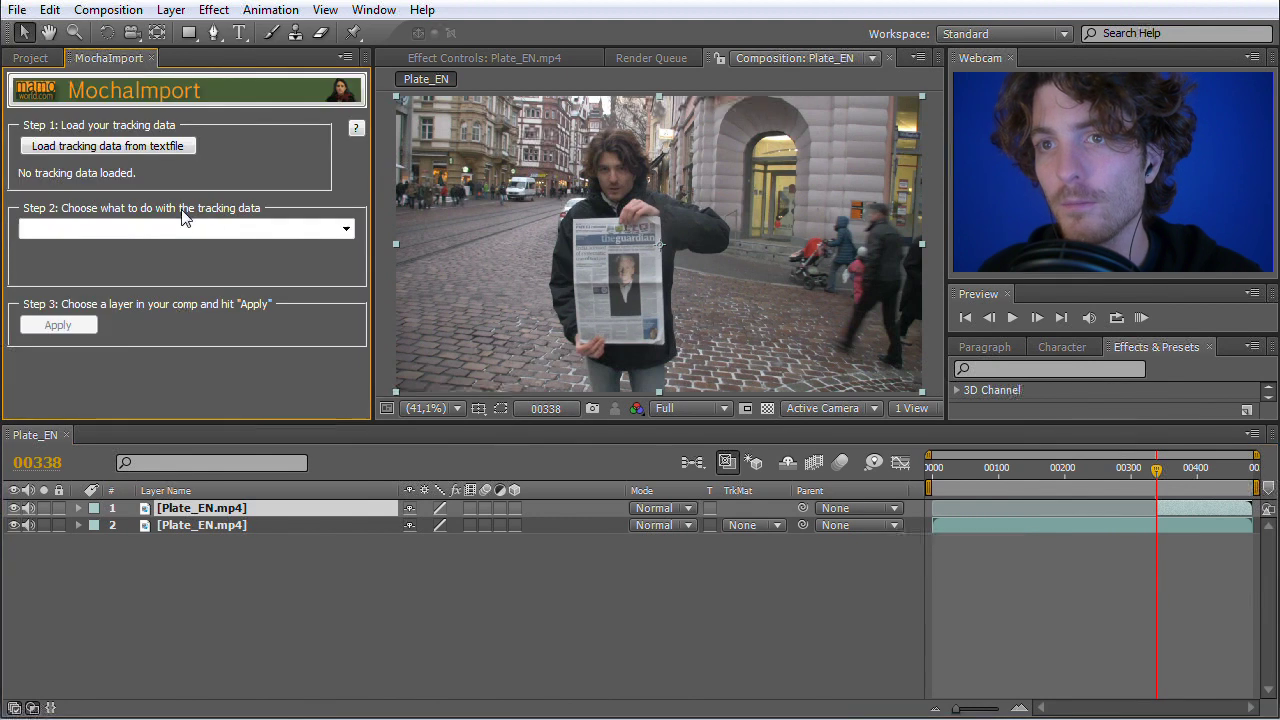
pyautogui.click(155, 147)
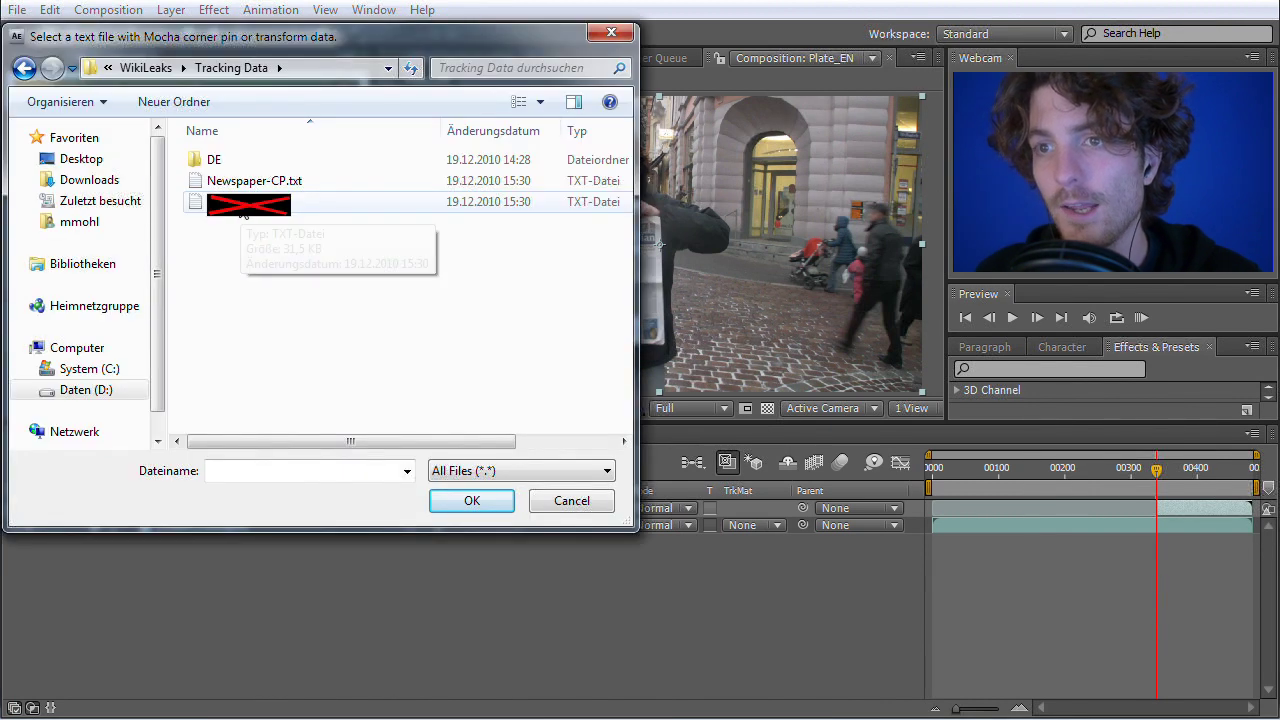
pyautogui.click(238, 184)
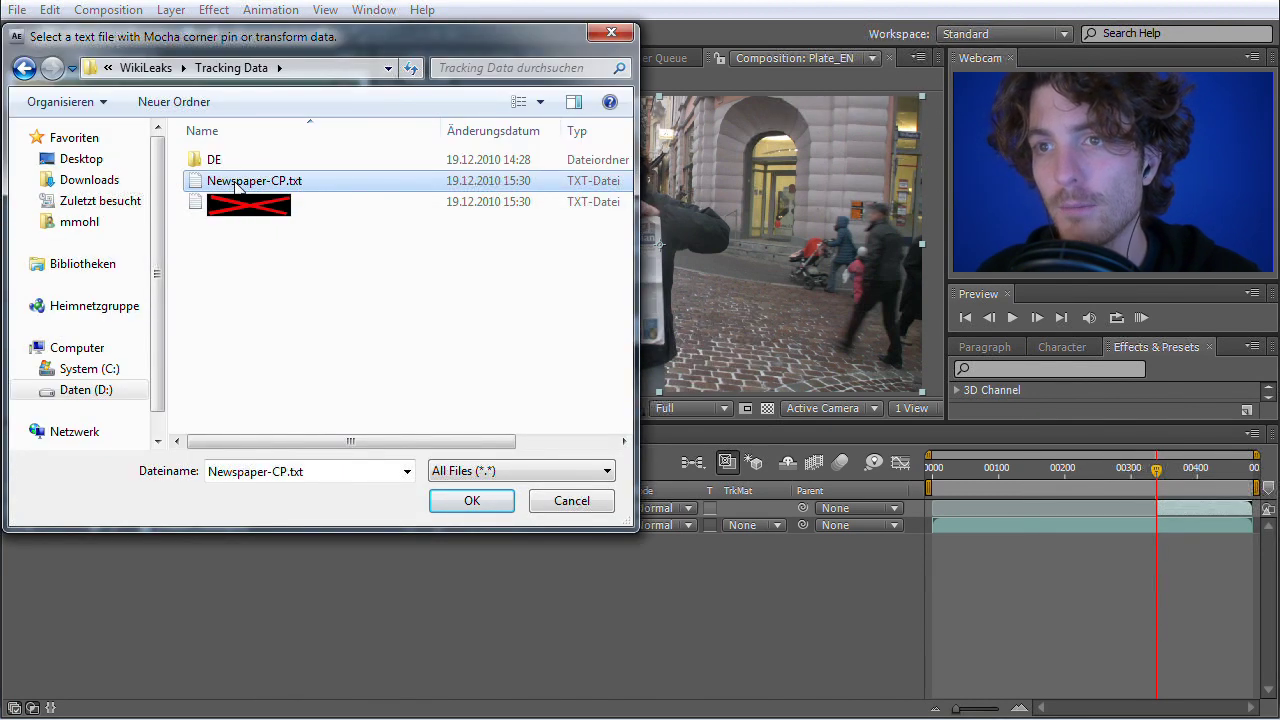
pyautogui.click(452, 496)
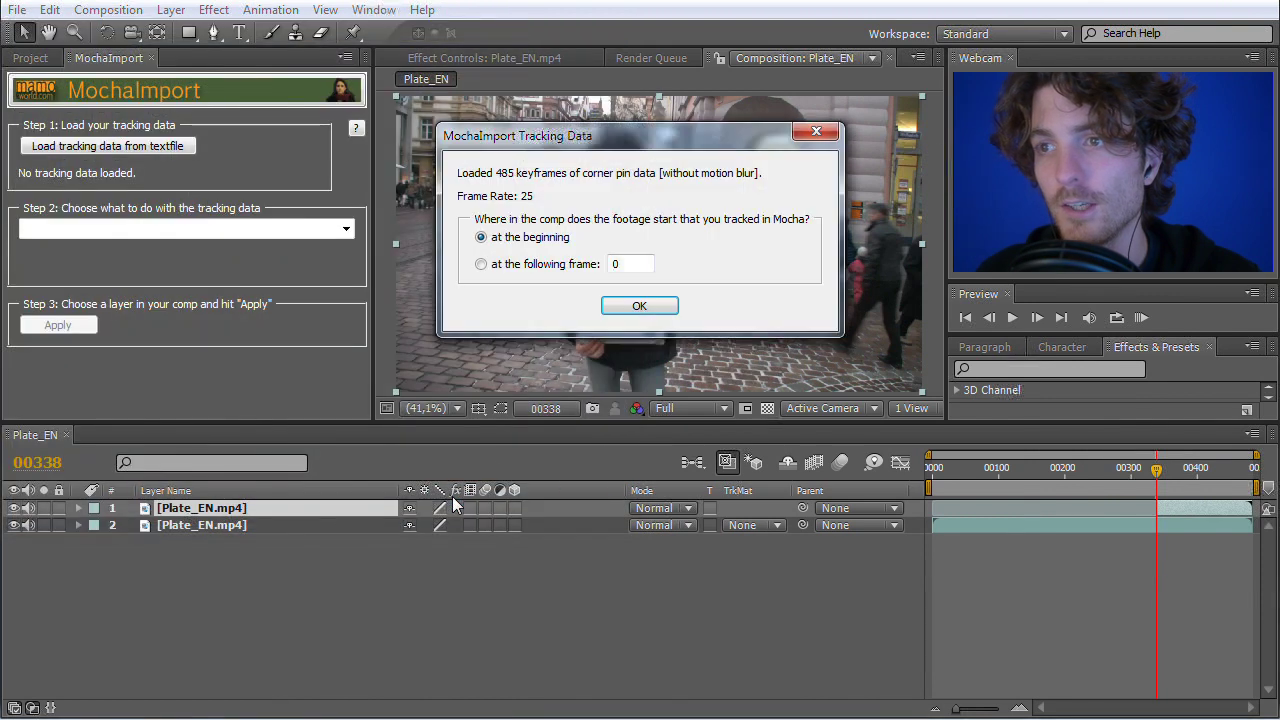
pyautogui.click(637, 306)
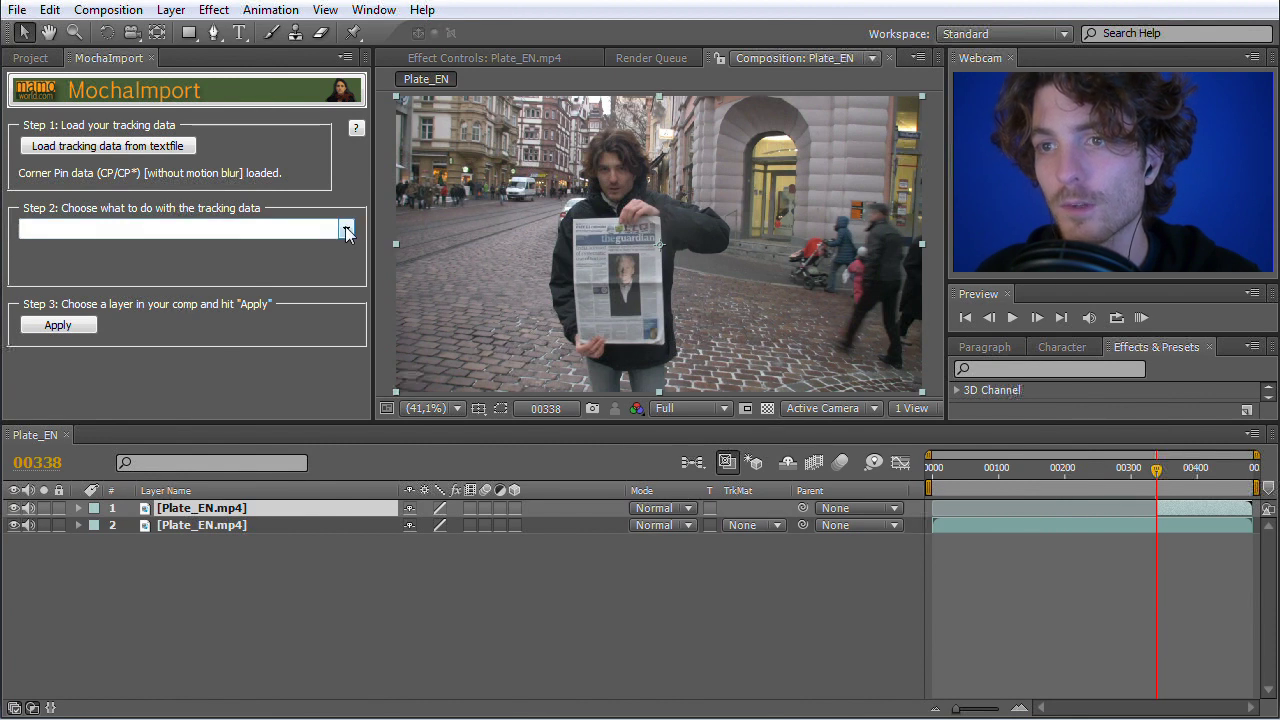
# Apply MochaImport's RG Warp undistorted, stabilized precomp action to the top plate layer.
pyautogui.click(346, 232)
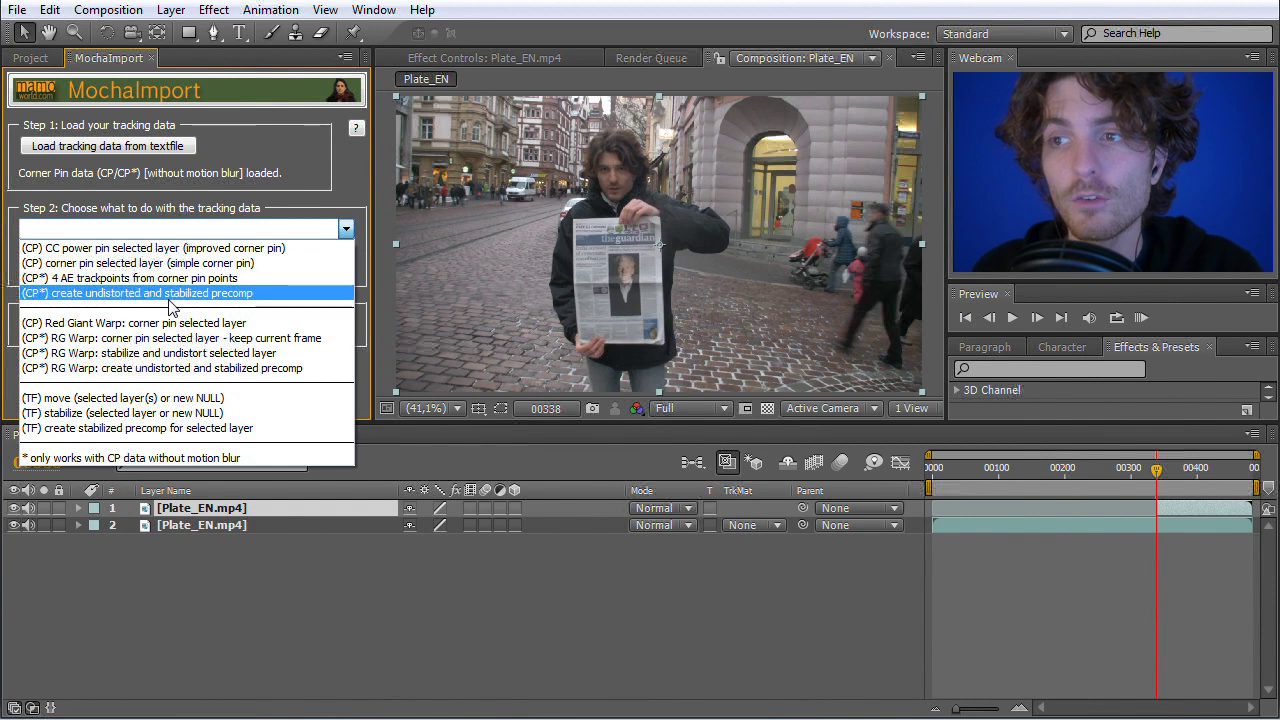
pyautogui.click(160, 368)
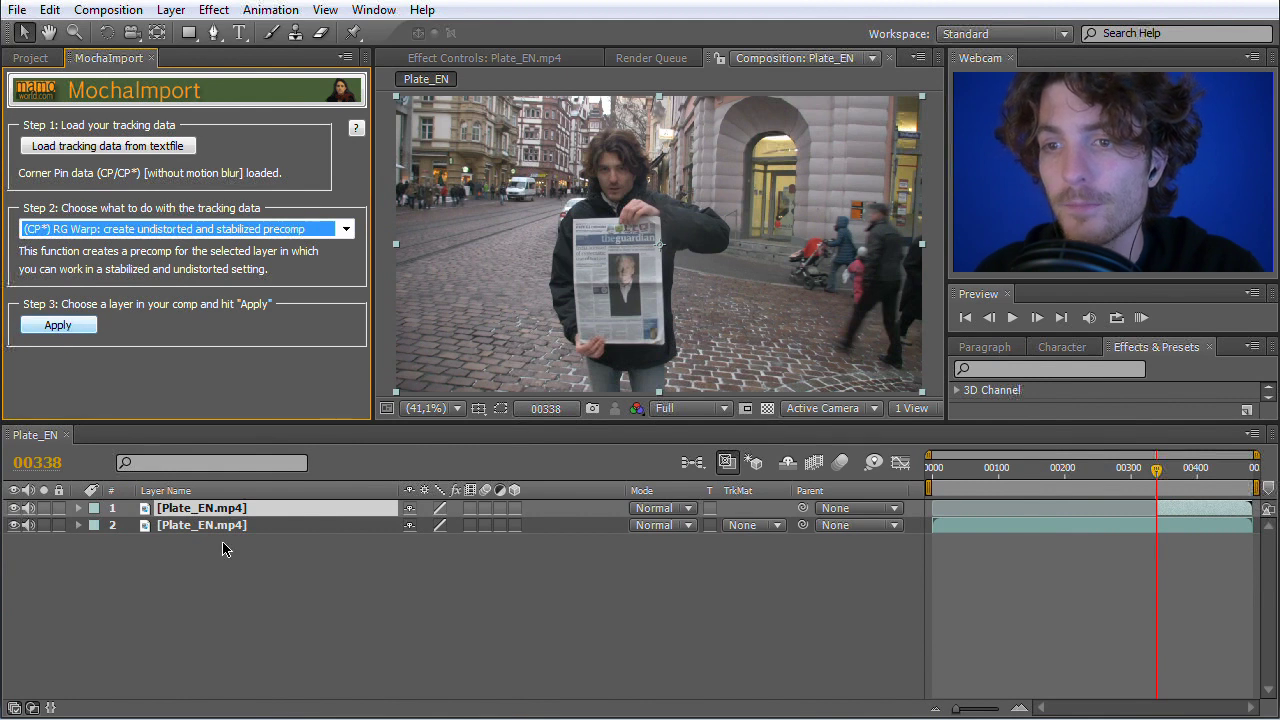
pyautogui.click(208, 514)
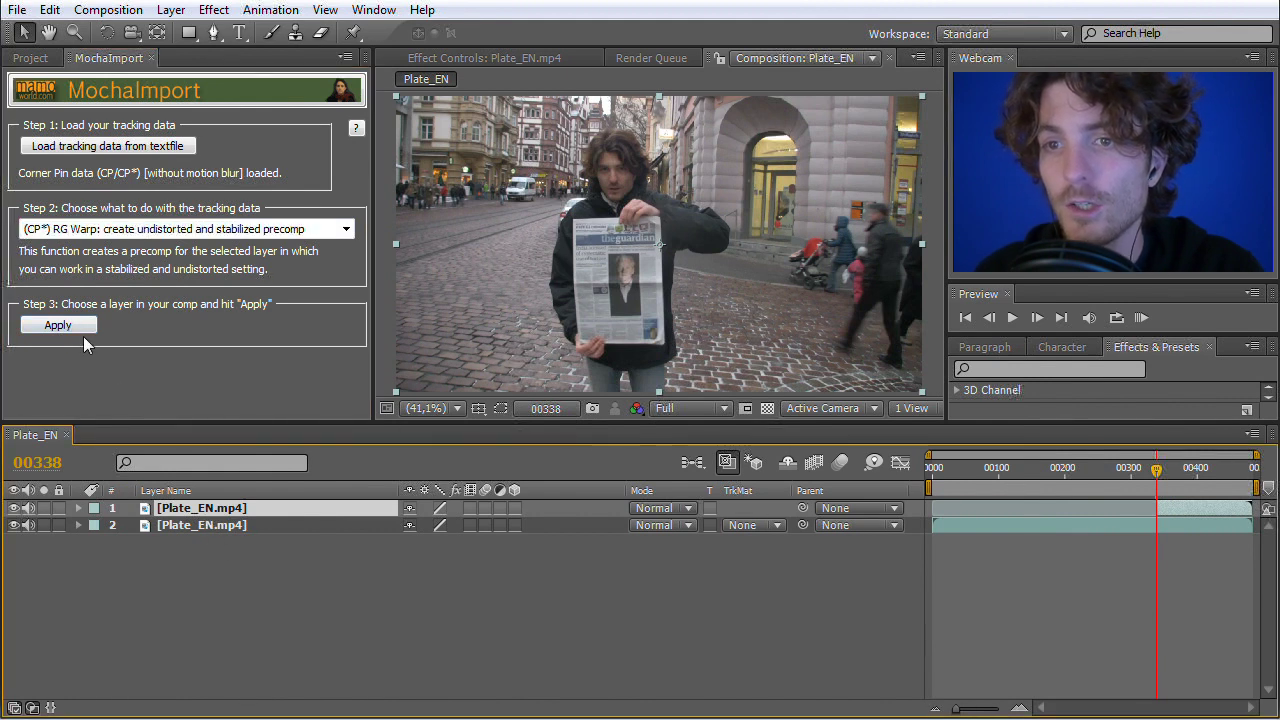
pyautogui.click(78, 328)
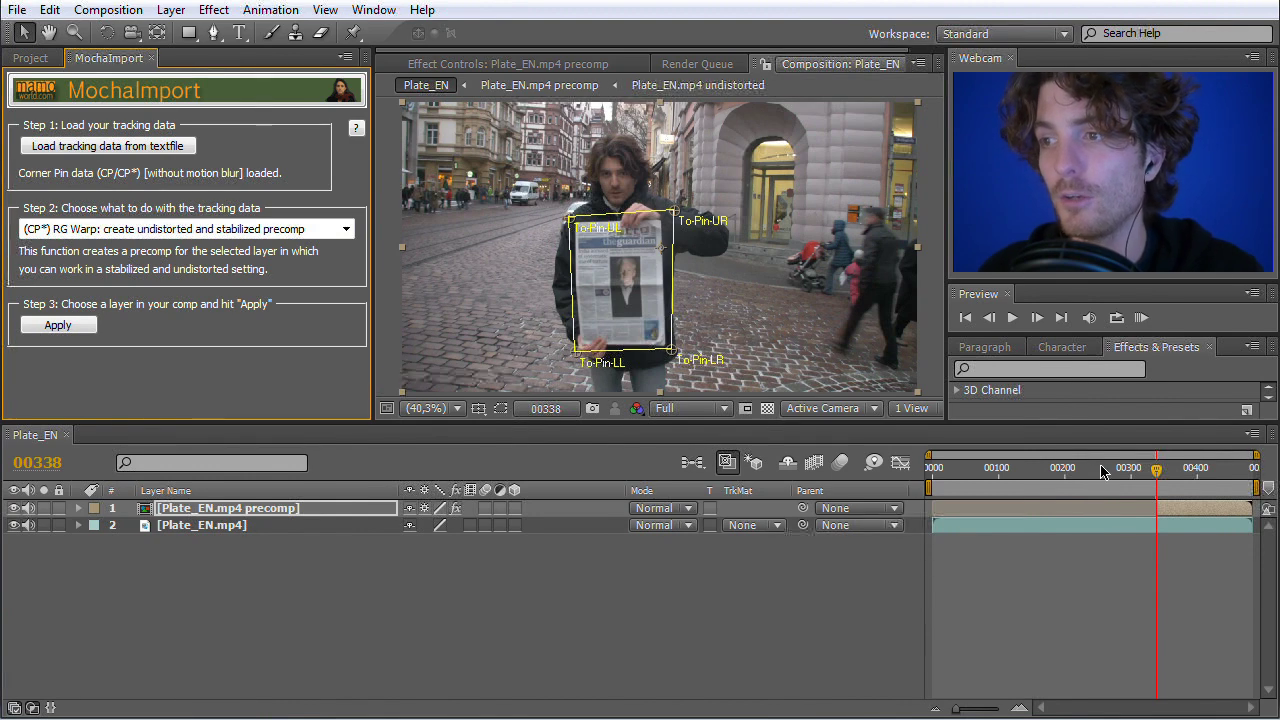
# Scrub to check the corner pin track, then open the Plate_EN.mp4 precomp and review the stabilized paper.
pyautogui.press('pageup')
pyautogui.moveTo(1113, 470); pyautogui.dragTo(1157, 472)
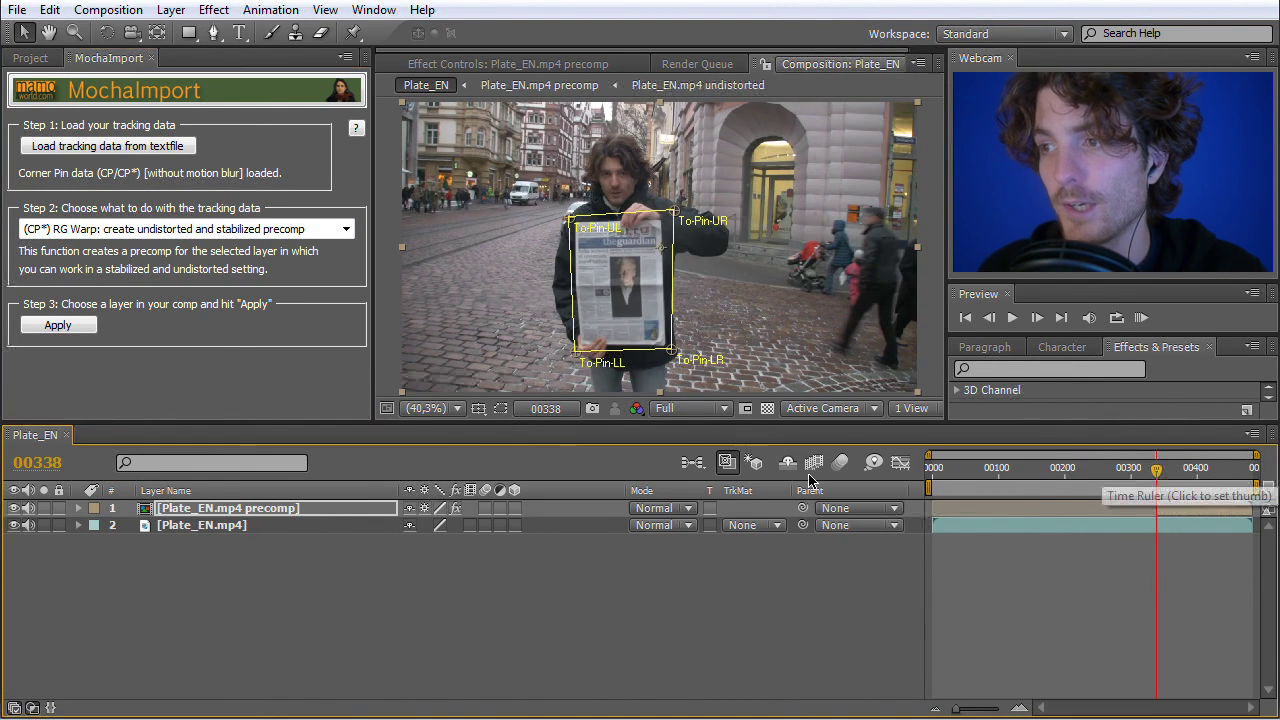
pyautogui.doubleClick(198, 512)
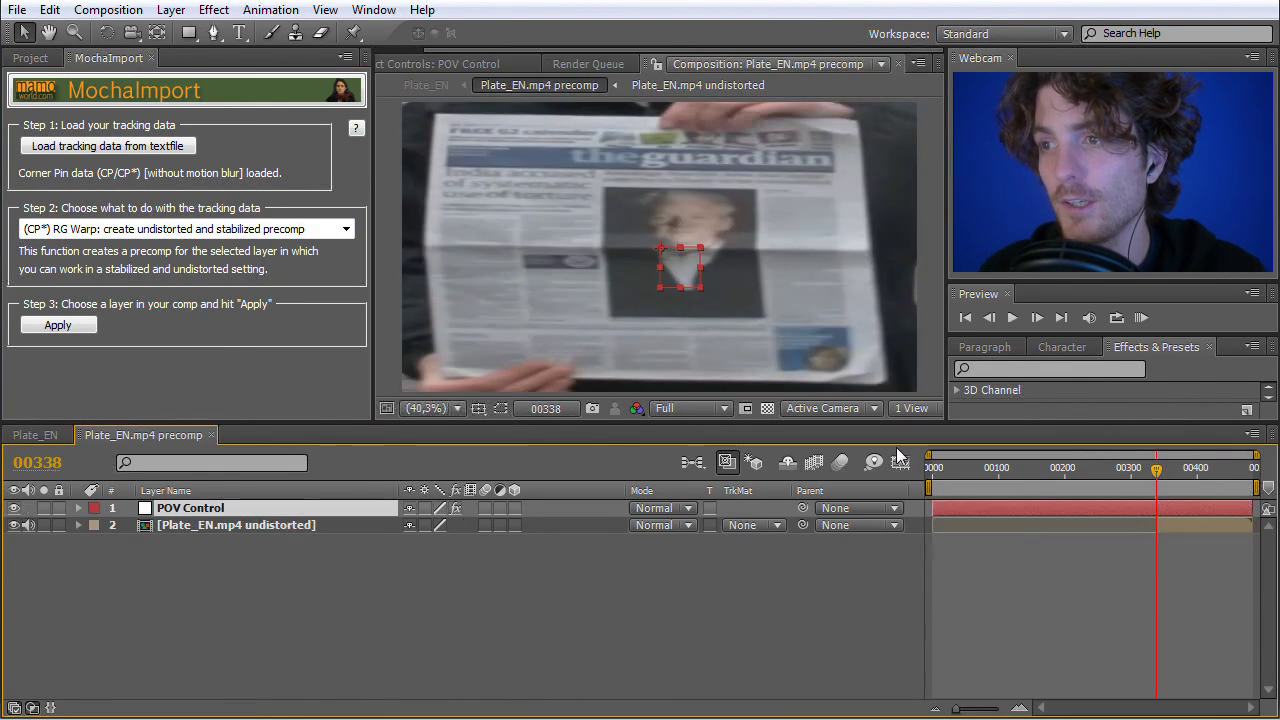
pyautogui.moveTo(1157, 476)
pyautogui.mouseDown()
pyautogui.moveTo(1229, 476)
pyautogui.moveTo(1157, 470)
pyautogui.mouseUp()
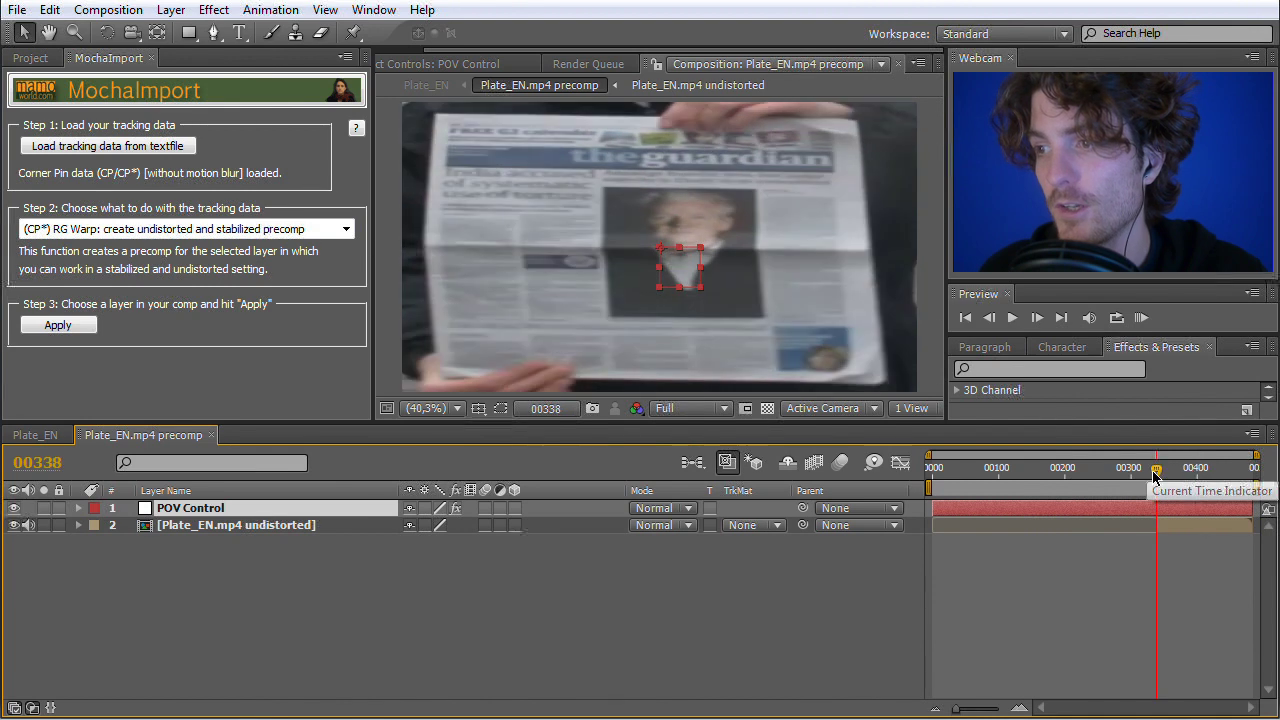
# Start a new solid named Matte and change its colour from red to white.
pyautogui.click(171, 10)
pyautogui.moveTo(224, 38)
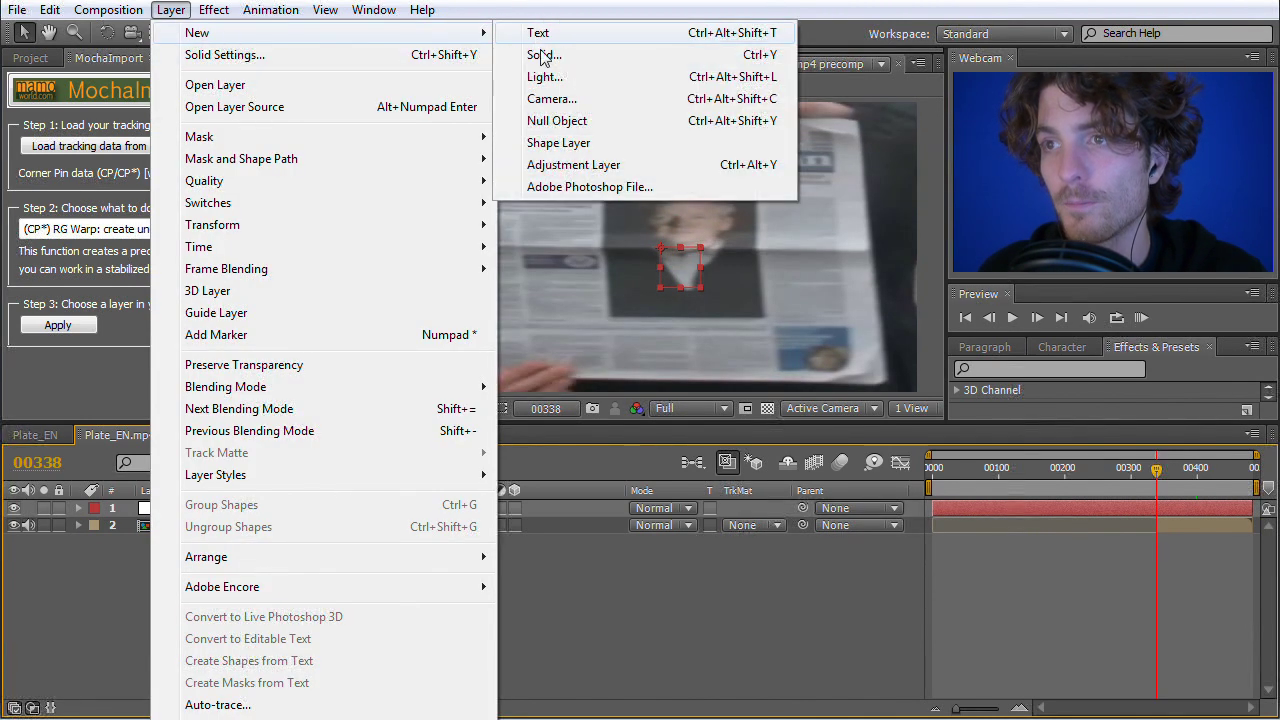
pyautogui.click(572, 57)
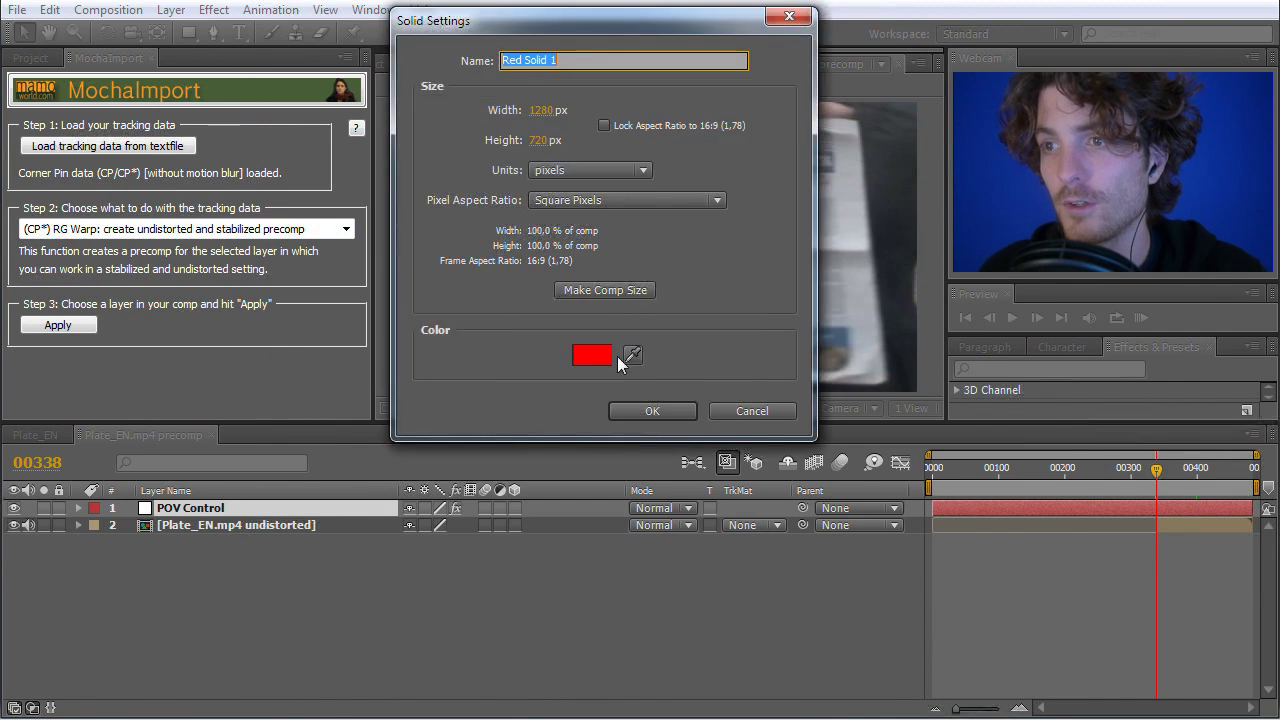
pyautogui.write('Matte')
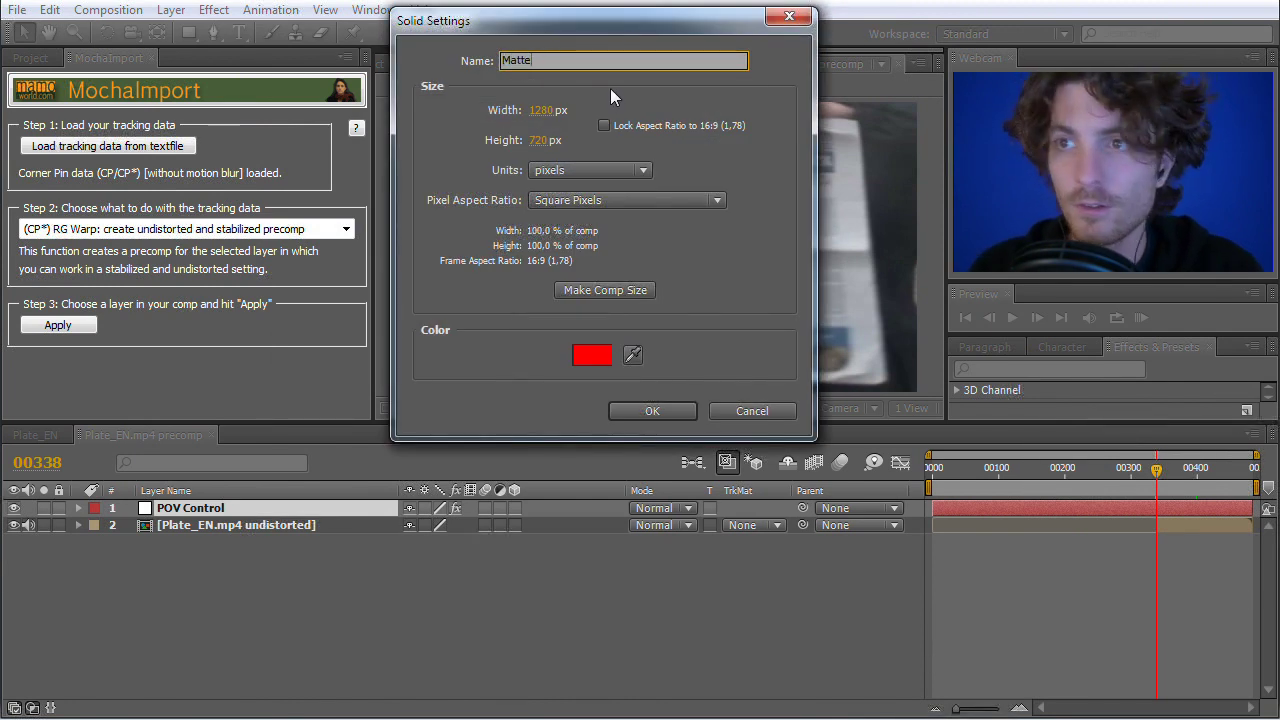
pyautogui.click(594, 350)
pyautogui.moveTo(523, 258); pyautogui.dragTo(436, 98)
pyautogui.click(816, 112)
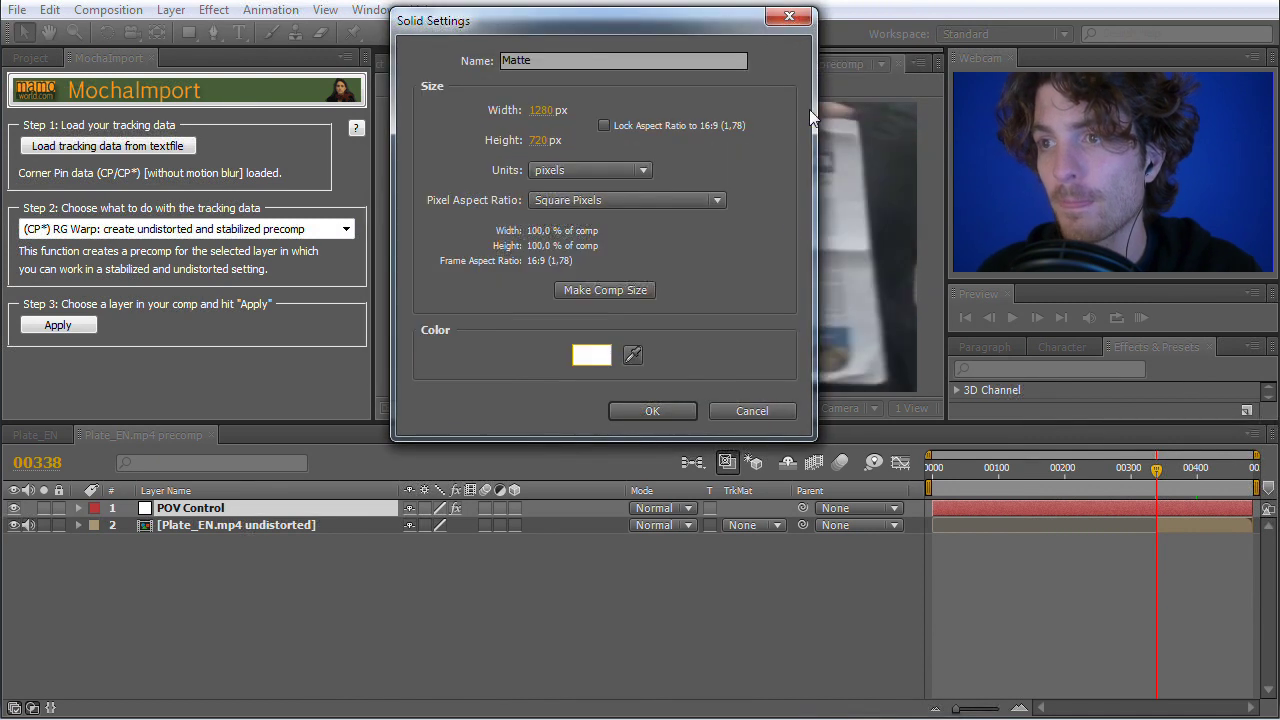
# Add the white Matte solid, hide it, and move it below POV Control.
pyautogui.click(655, 412)
pyautogui.click(13, 508)
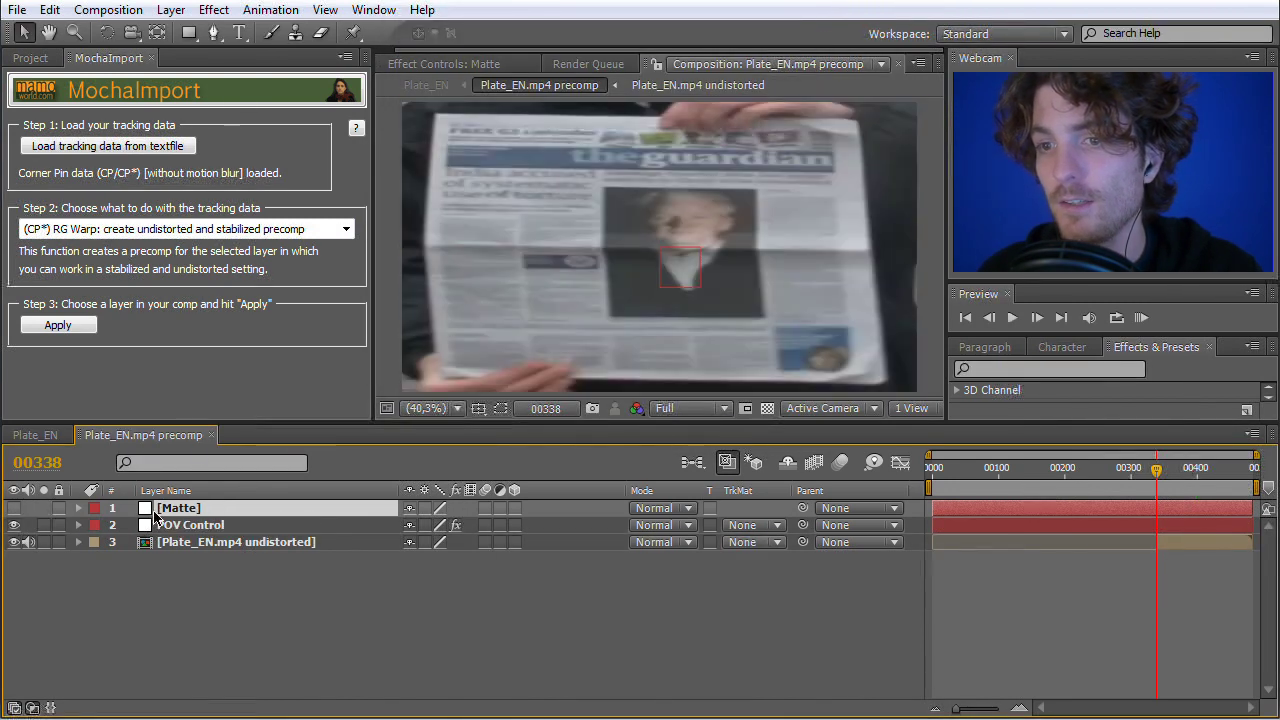
pyautogui.moveTo(172, 510); pyautogui.dragTo(205, 528)
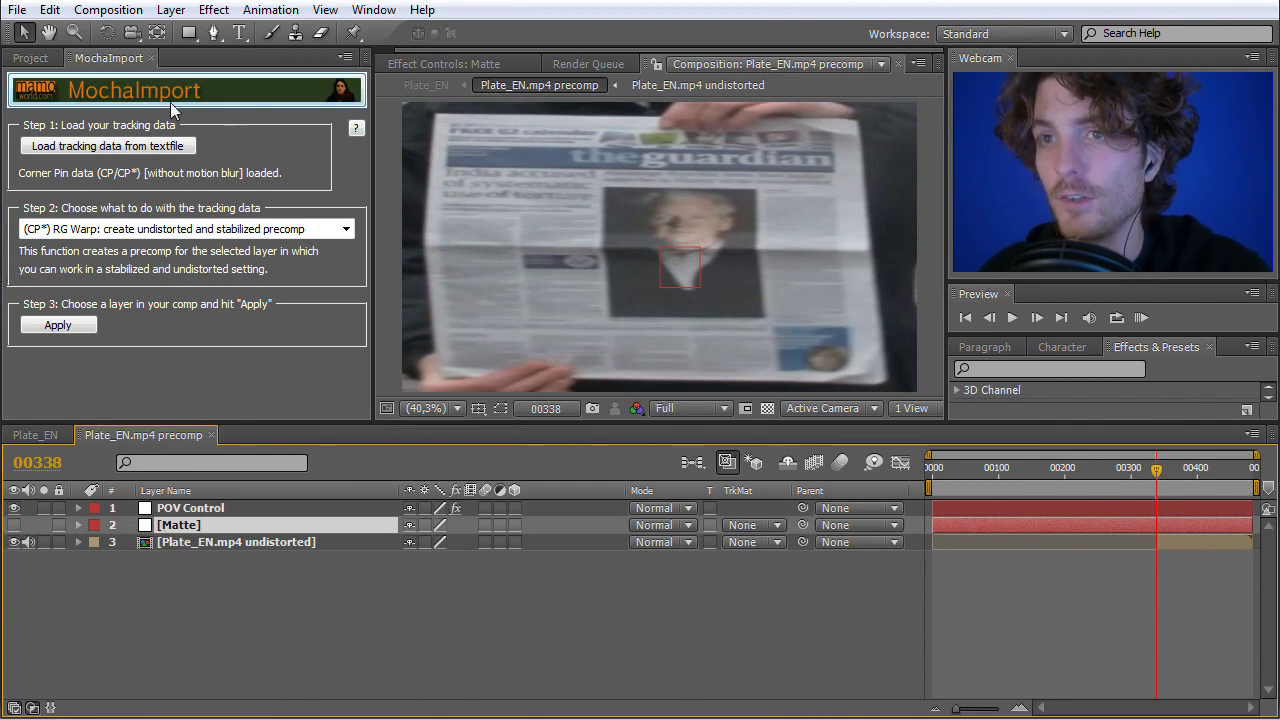
# Trace a closed Pen mask around the newspaper's photo column, curving along the paper's fold.
pyautogui.click(213, 33)
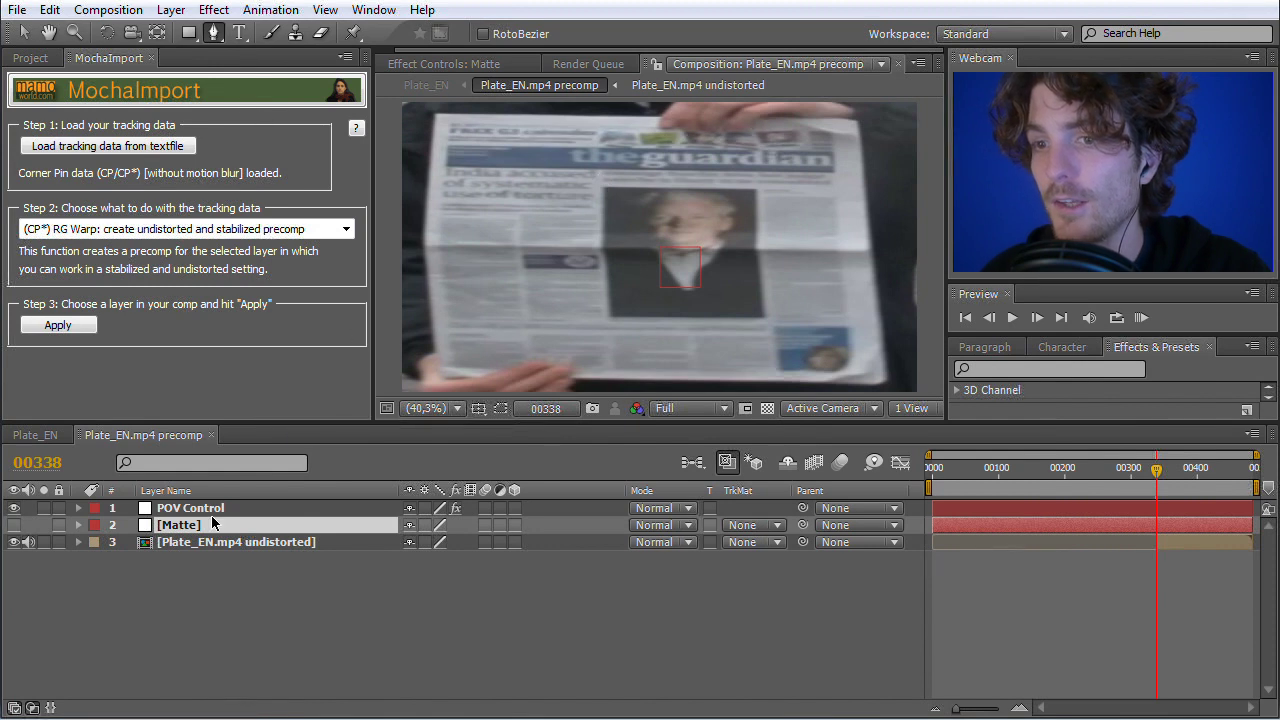
pyautogui.click(601, 173)
pyautogui.click(601, 231)
pyautogui.moveTo(599, 246); pyautogui.dragTo(589, 256)
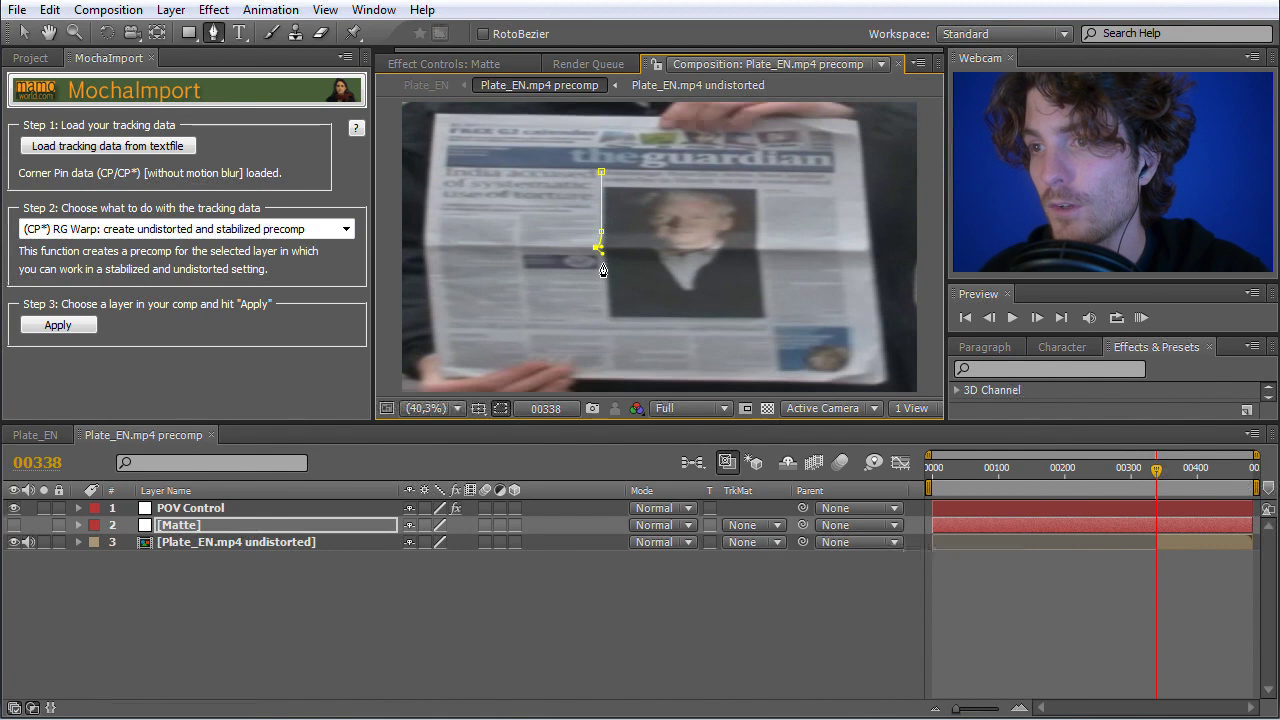
pyautogui.click(602, 263)
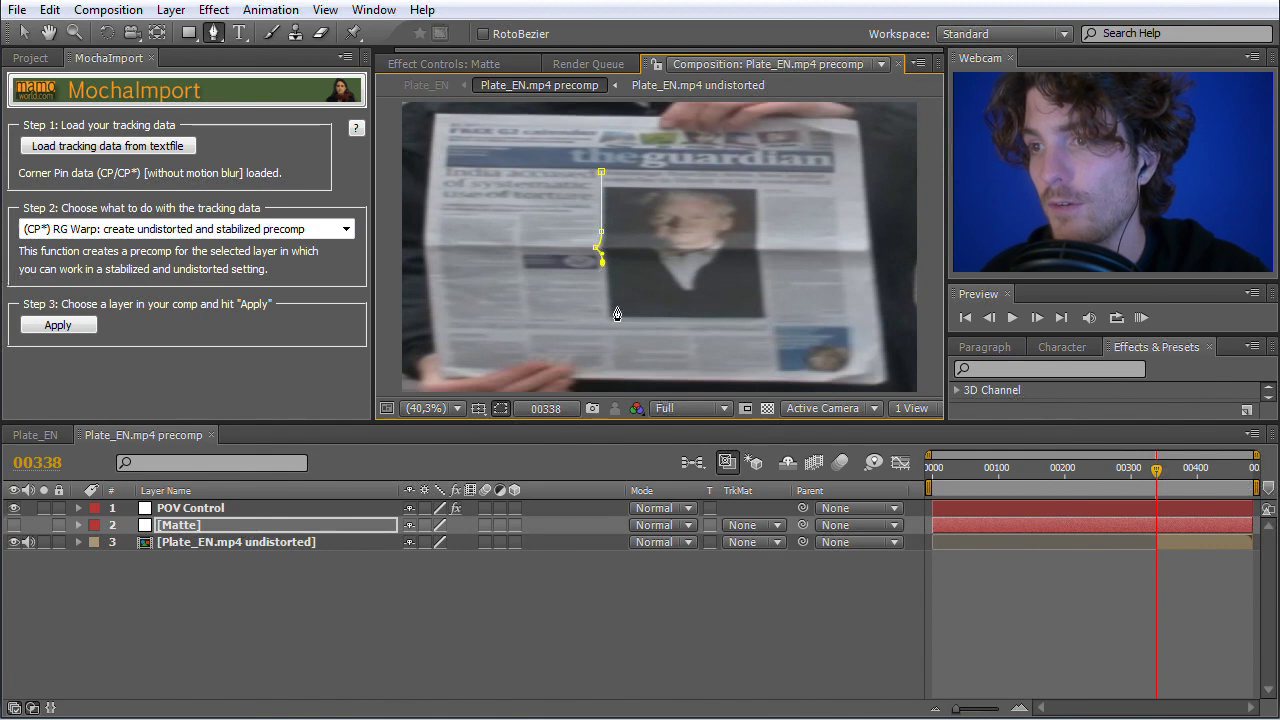
pyautogui.click(605, 323)
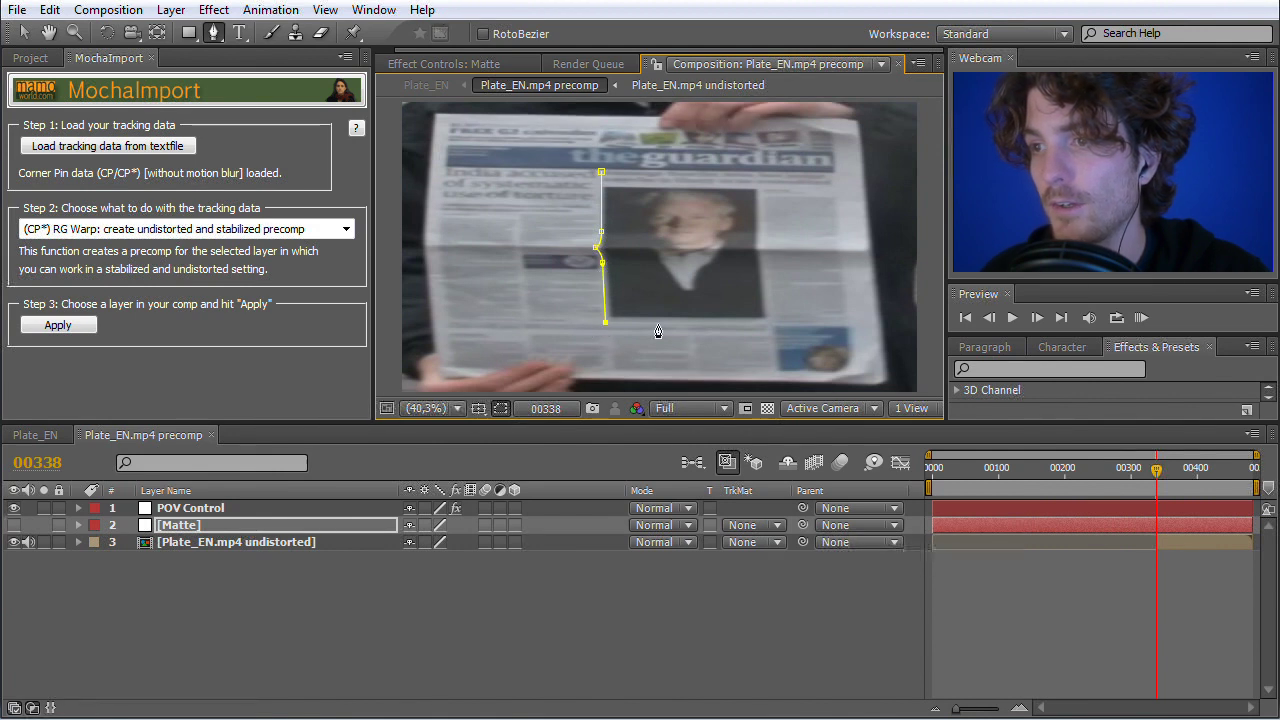
pyautogui.click(849, 326)
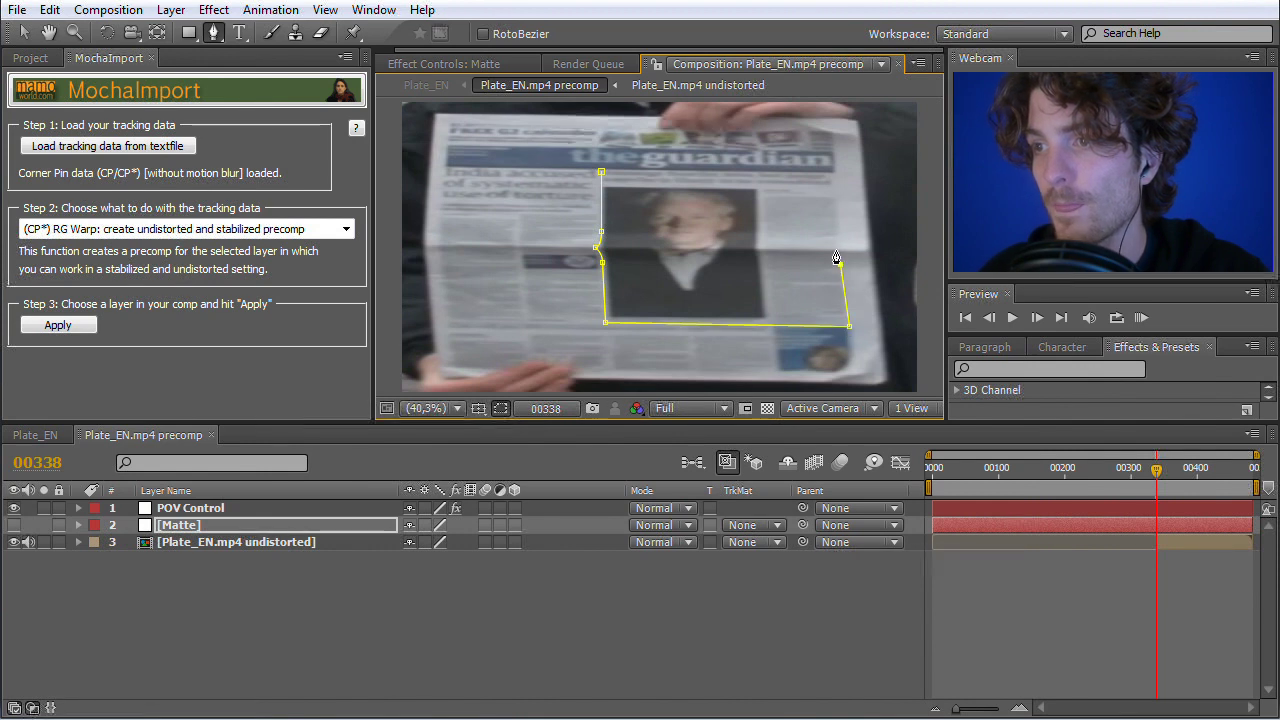
pyautogui.click(838, 256)
pyautogui.moveTo(828, 256); pyautogui.dragTo(835, 189)
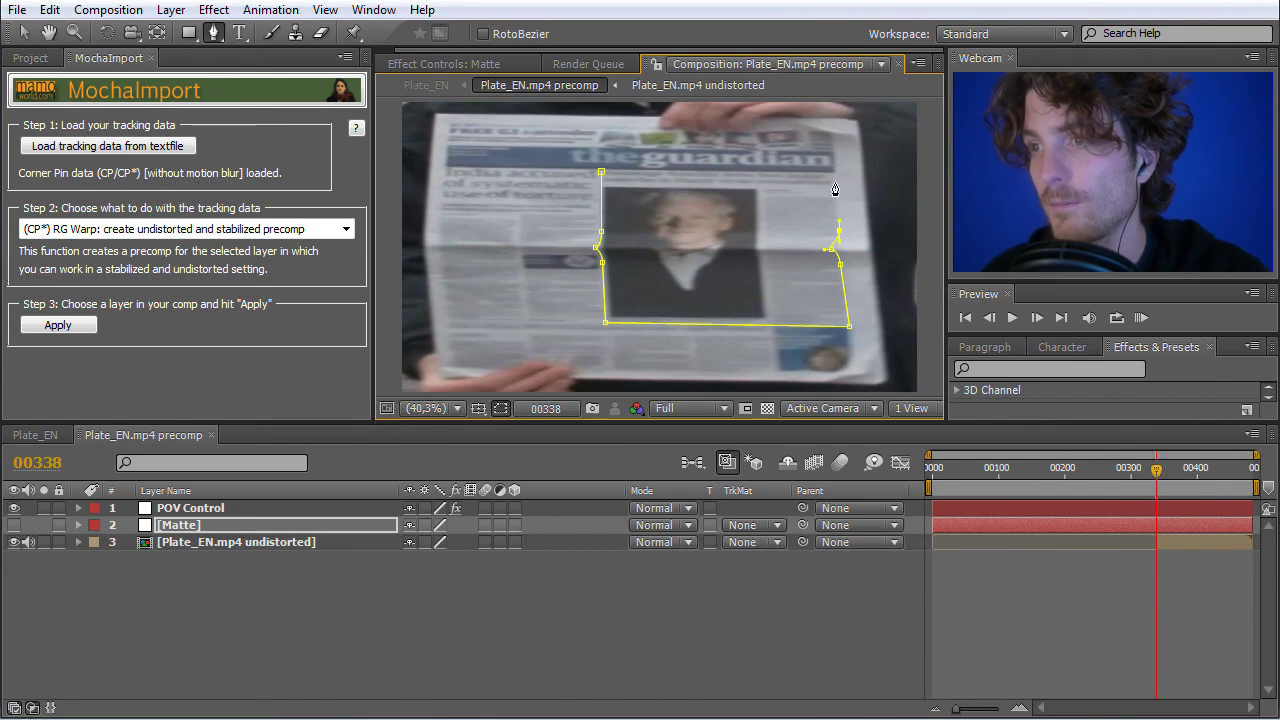
pyautogui.click(601, 173)
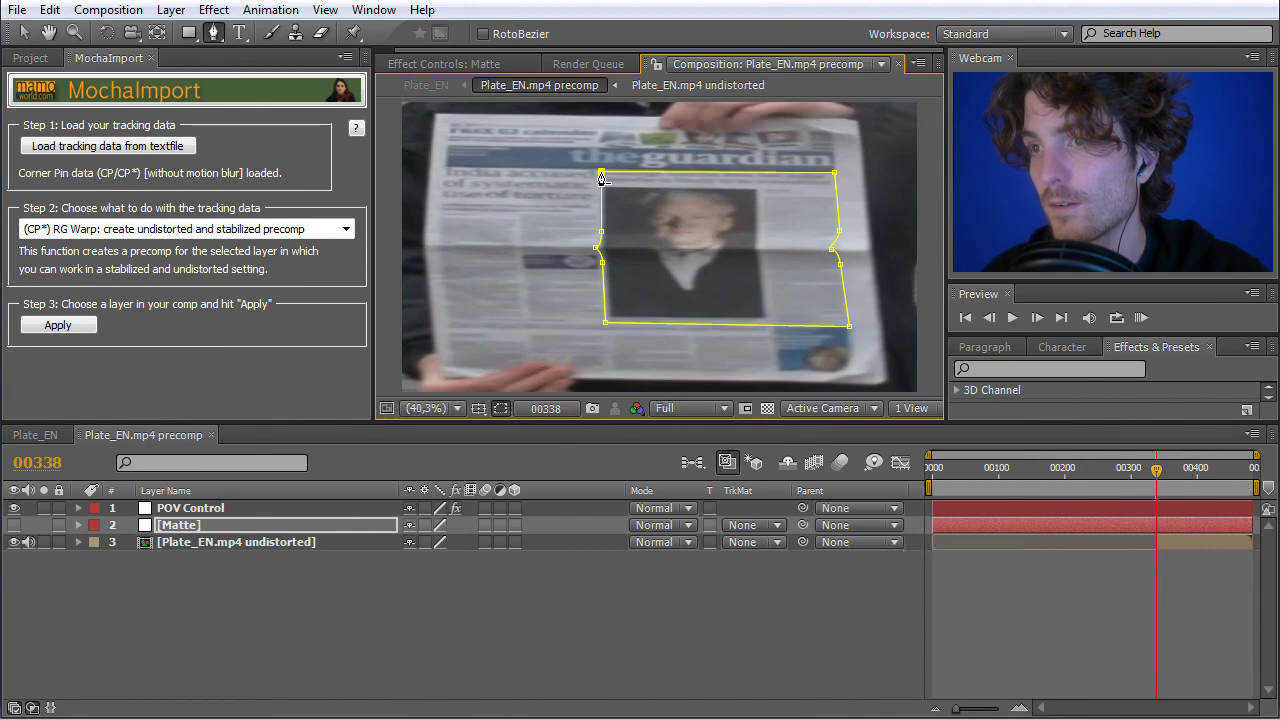
# Undo the deletion to restore the mask's top-left corner point.
pyautogui.keyDown('ctrl'); pyautogui.click(601, 176); pyautogui.keyUp('ctrl')
pyautogui.click(52, 11)
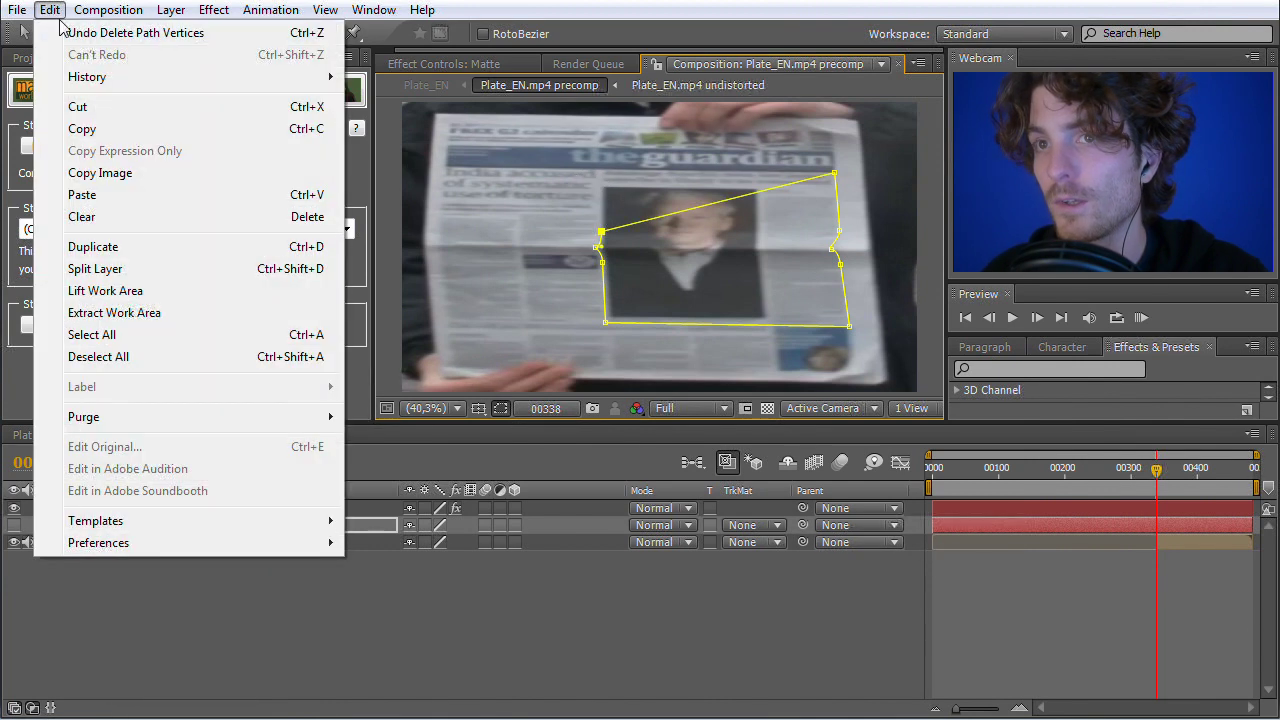
pyautogui.click(76, 33)
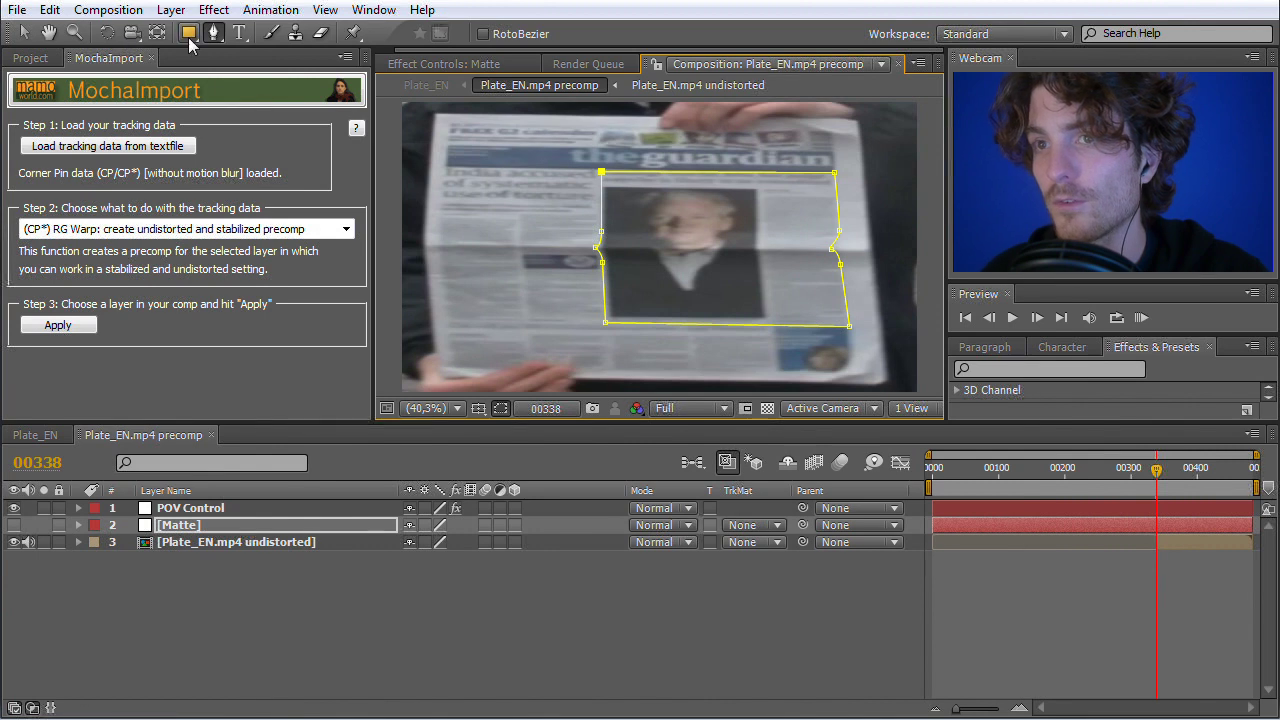
# Convert the mask's right-side vertex to a sharp corner, then return to the Selection tool.
pyautogui.moveTo(213, 33); pyautogui.dragTo(266, 100)
pyautogui.click(834, 253)
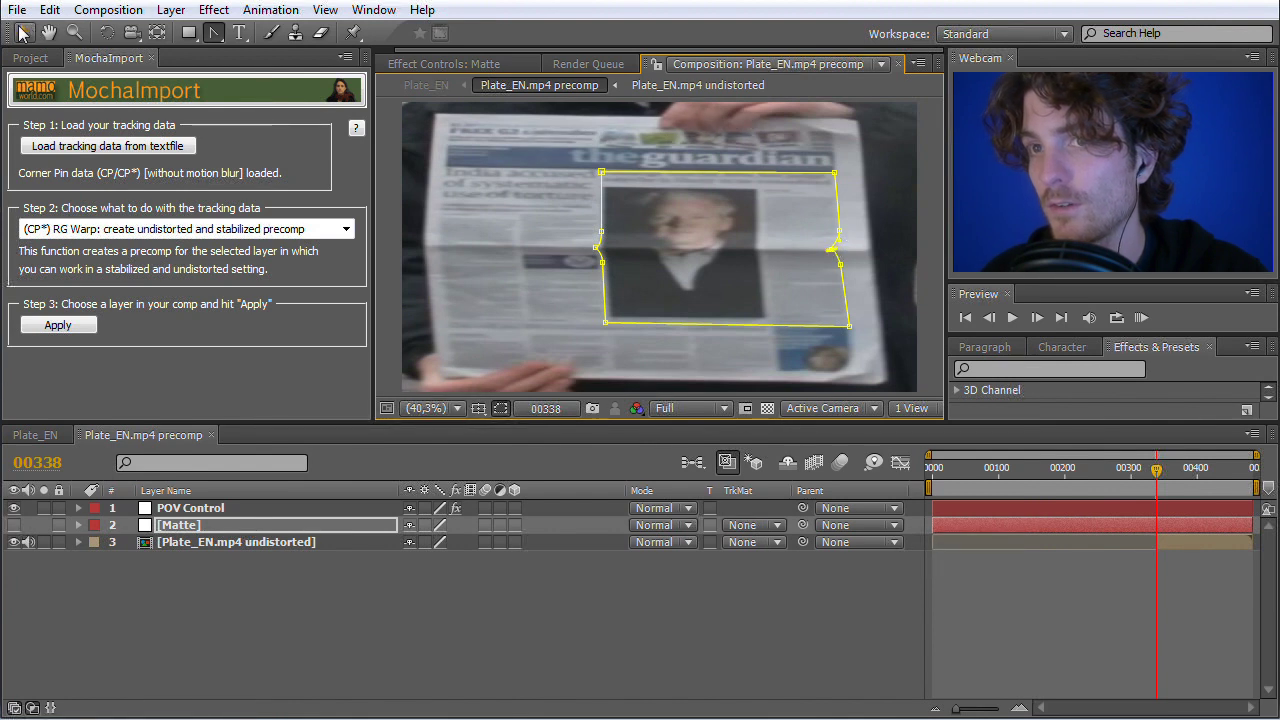
pyautogui.click(22, 32)
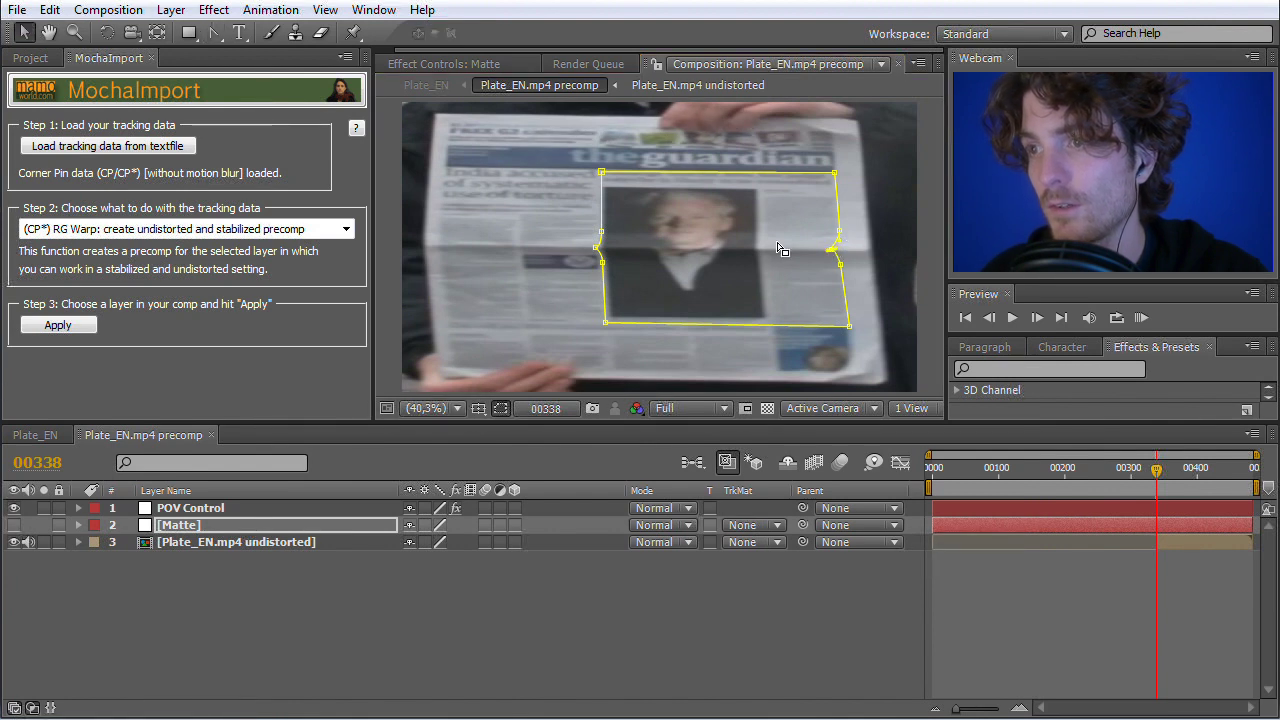
pyautogui.click(840, 238)
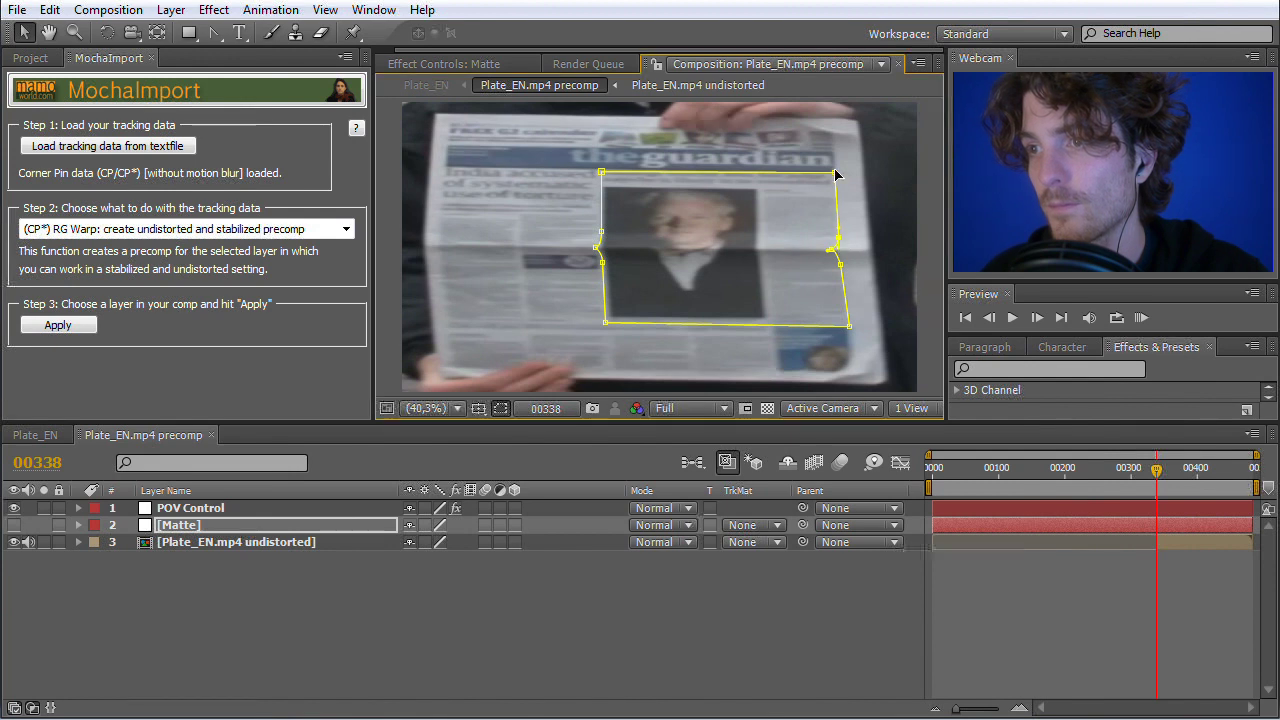
pyautogui.click(875, 262)
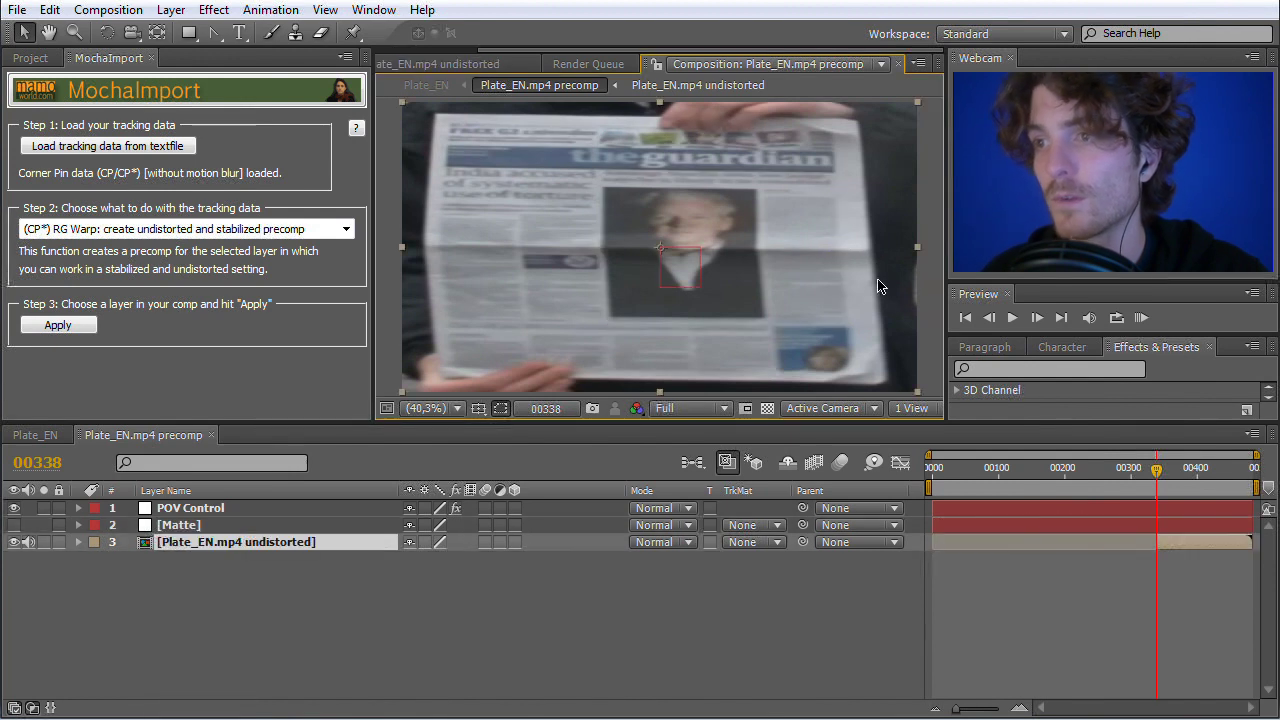
# Show the Matte layer and scrub the main Plate_EN comp to confirm it follows the paper.
pyautogui.click(14, 525)
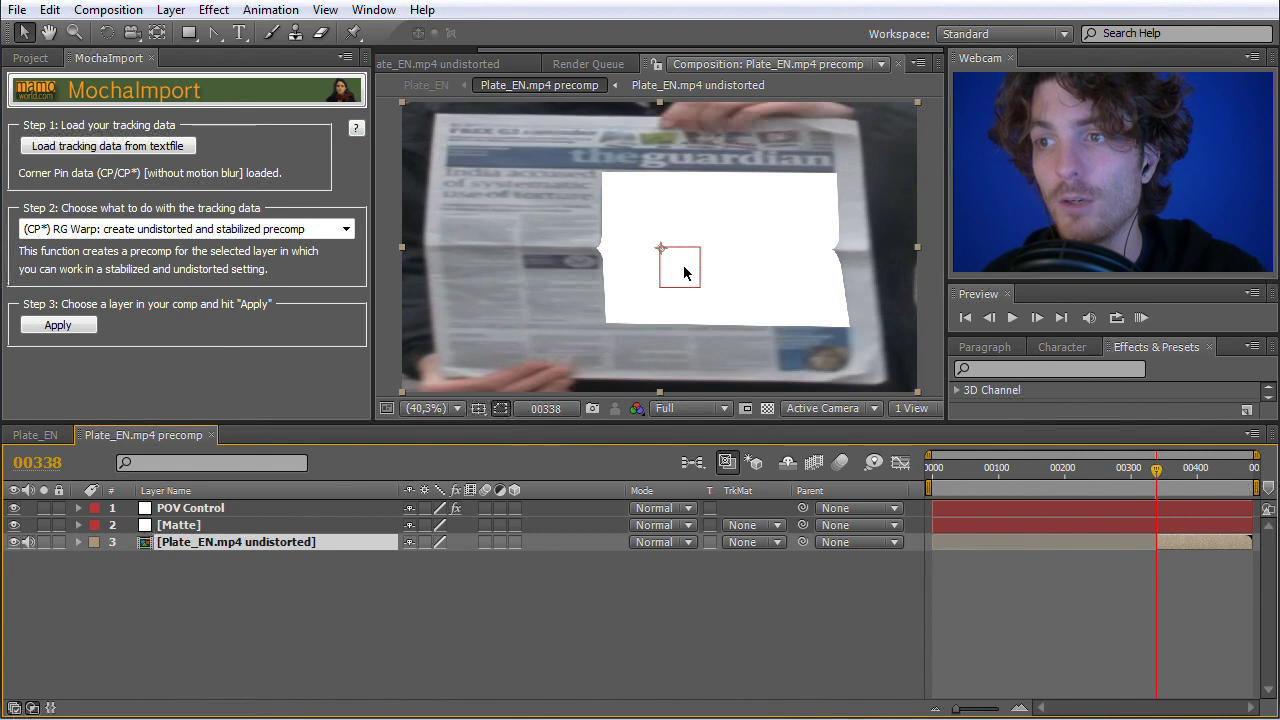
pyautogui.click(30, 436)
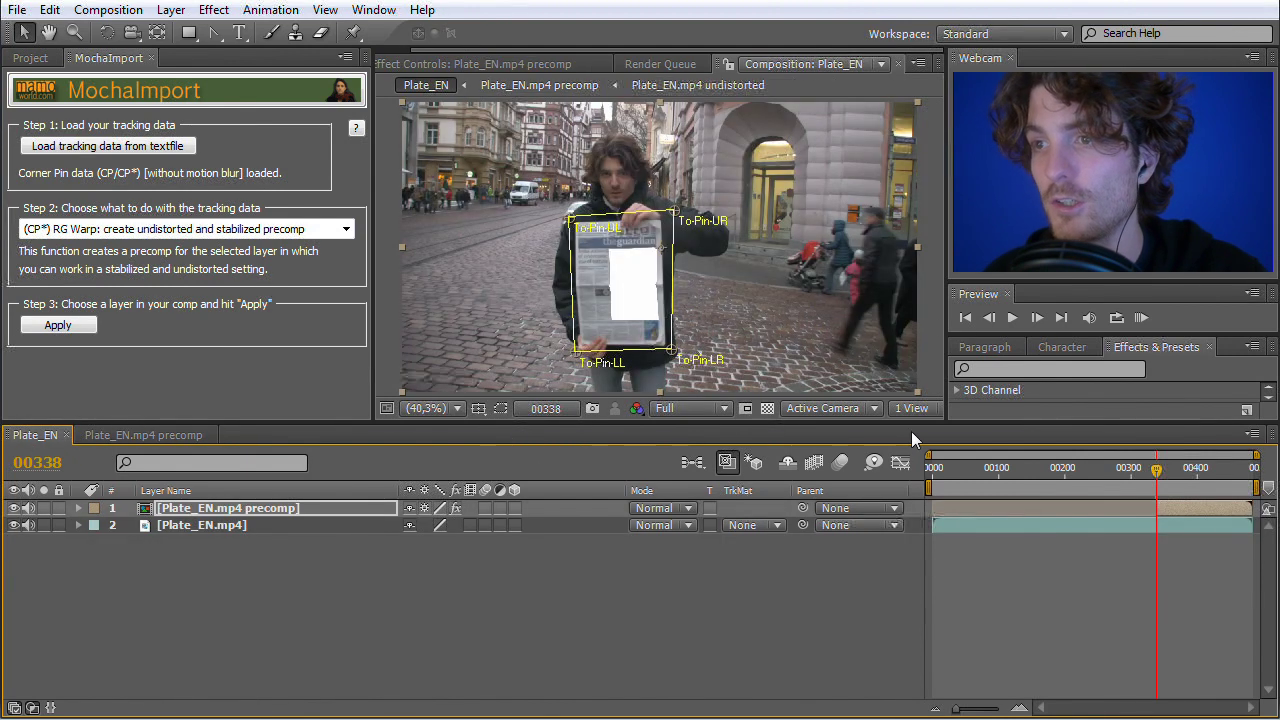
pyautogui.click(1172, 474)
pyautogui.moveTo(1172, 474); pyautogui.dragTo(1254, 474)
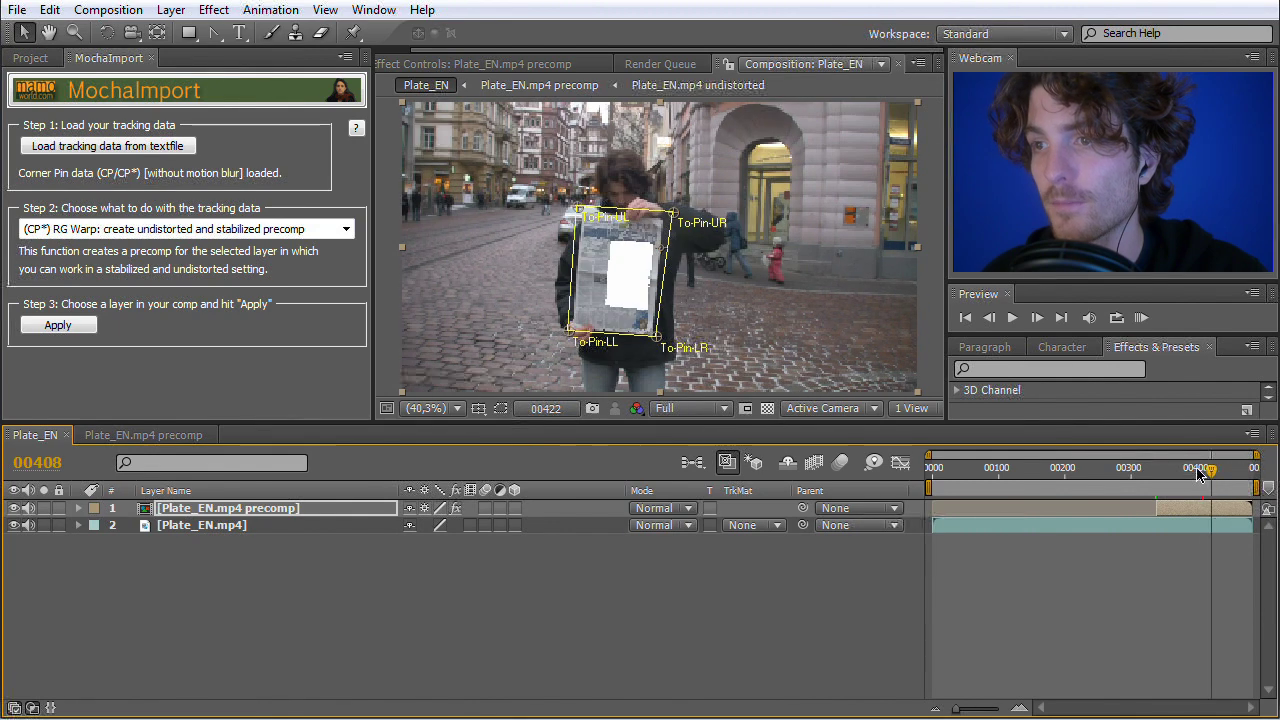
pyautogui.moveTo(1192, 474); pyautogui.dragTo(1229, 474)
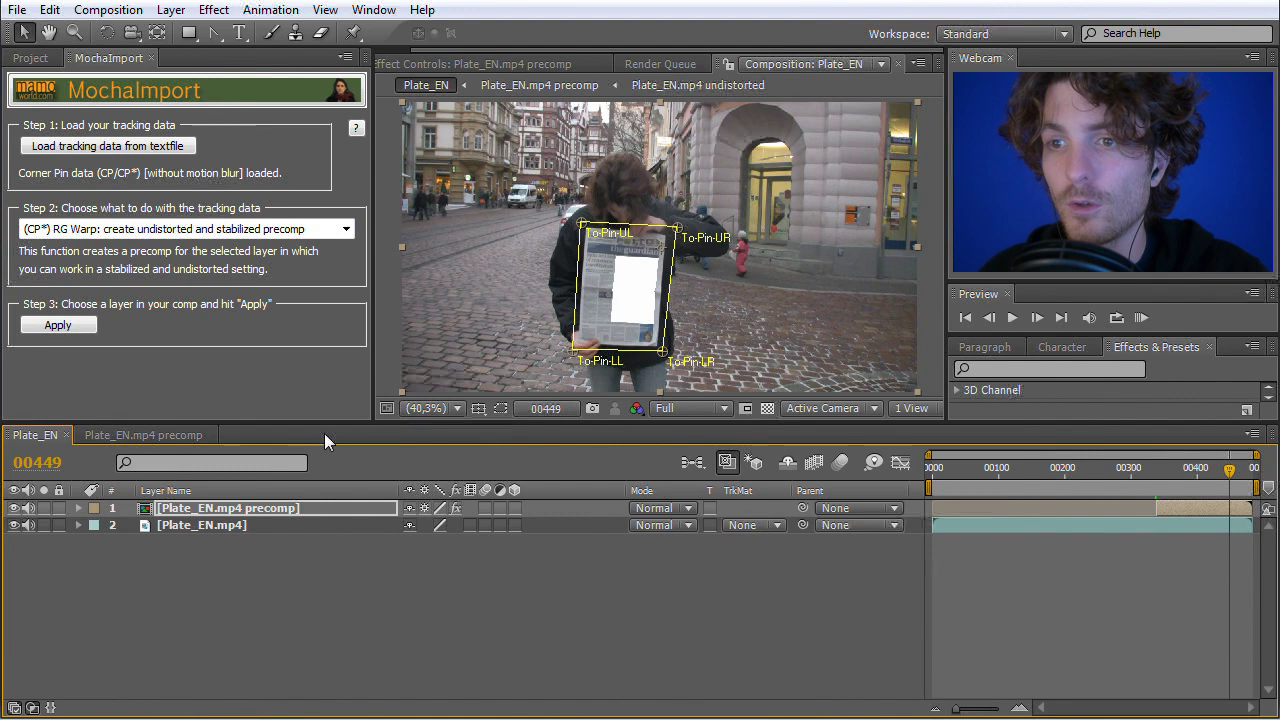
pyautogui.click(161, 437)
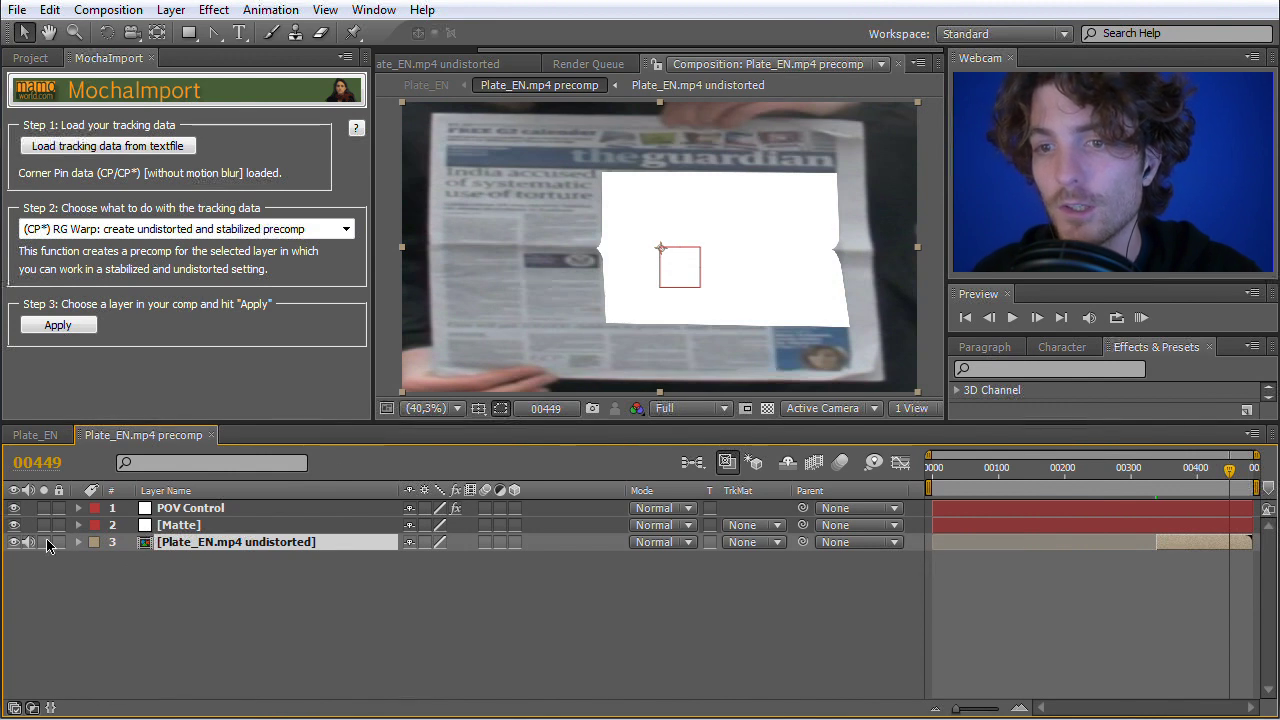
# Make the undistorted plate a guide layer, then toggle the street footage in Plate_EN to inspect the matte.
pyautogui.rightClick(199, 545)
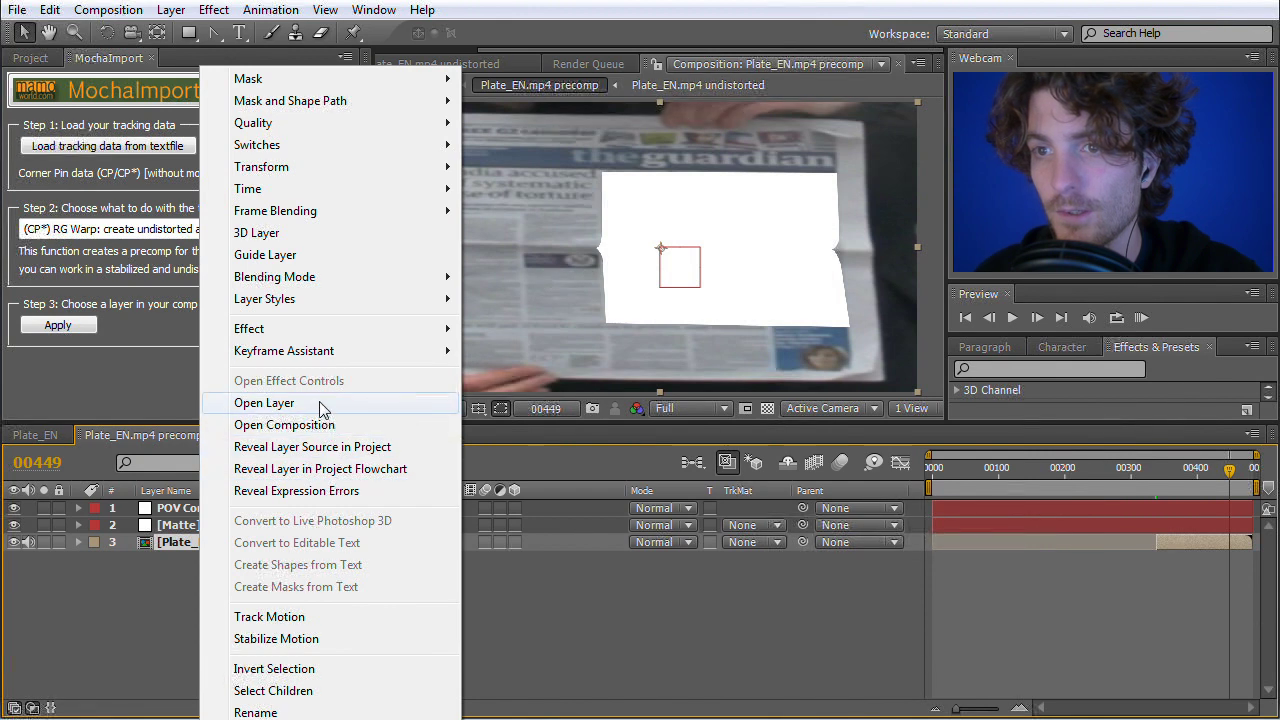
pyautogui.click(282, 254)
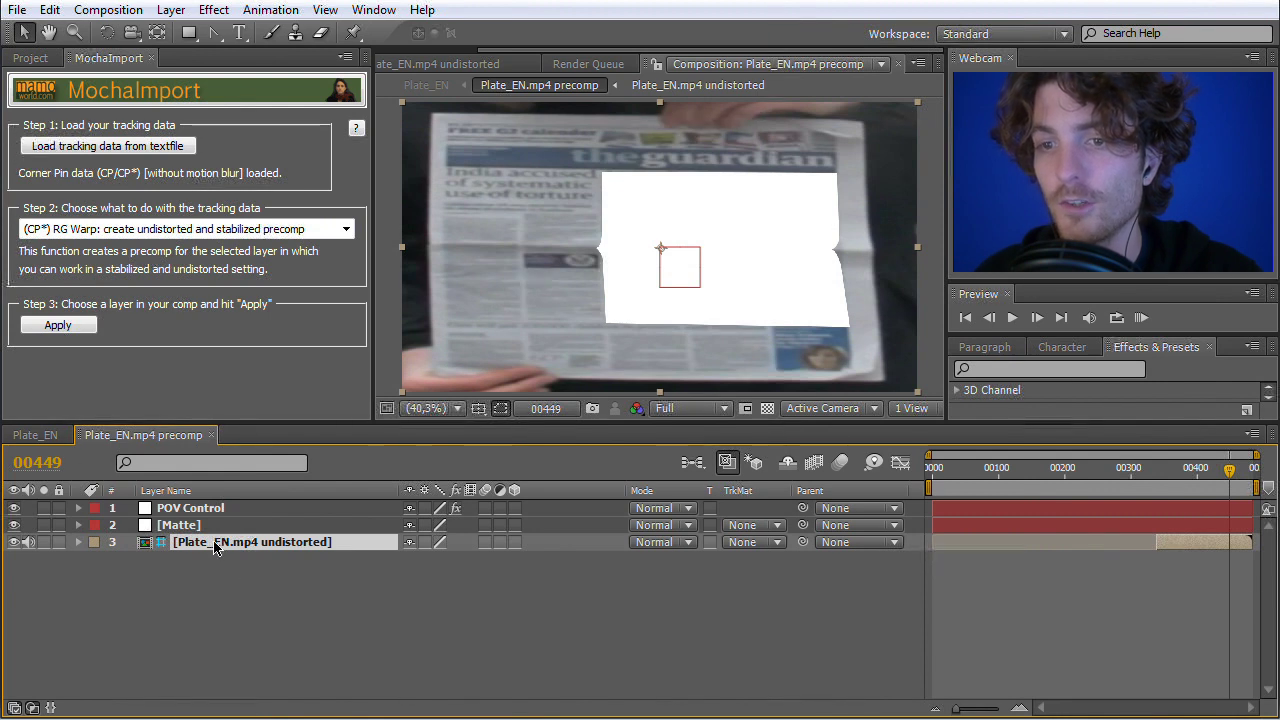
pyautogui.click(35, 435)
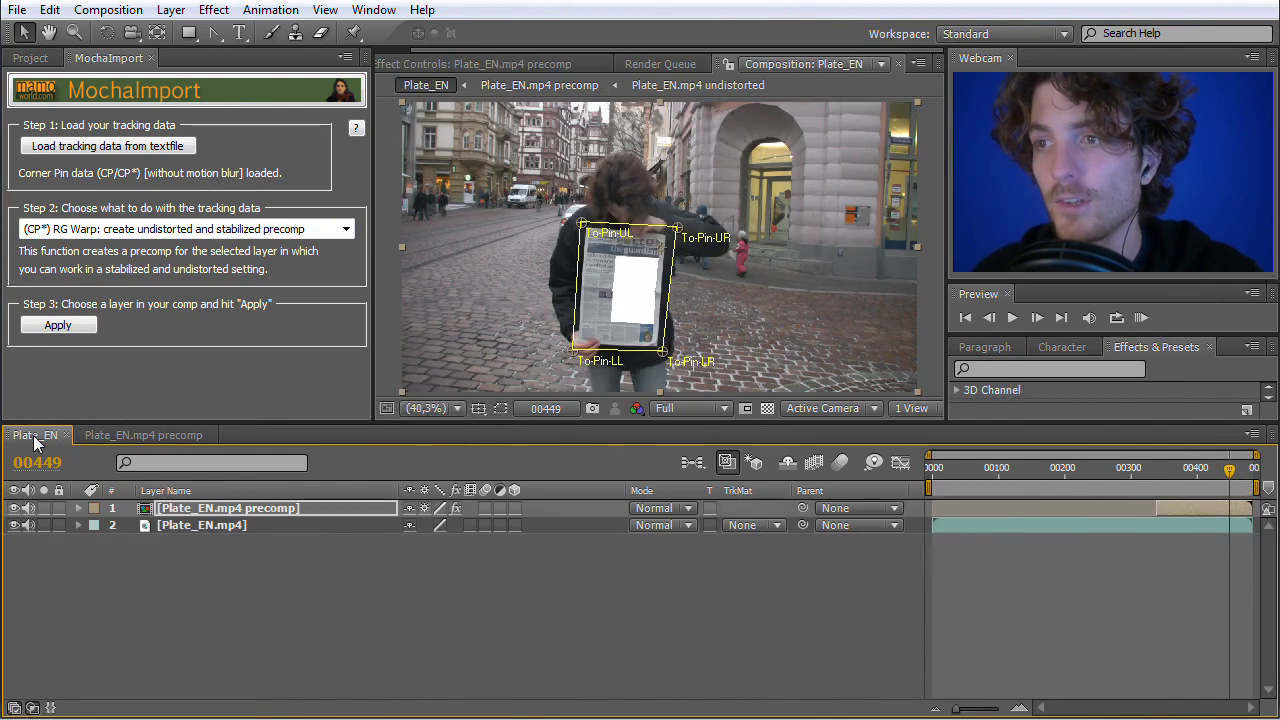
pyautogui.click(13, 525)
pyautogui.click(13, 525)
pyautogui.click(13, 525)
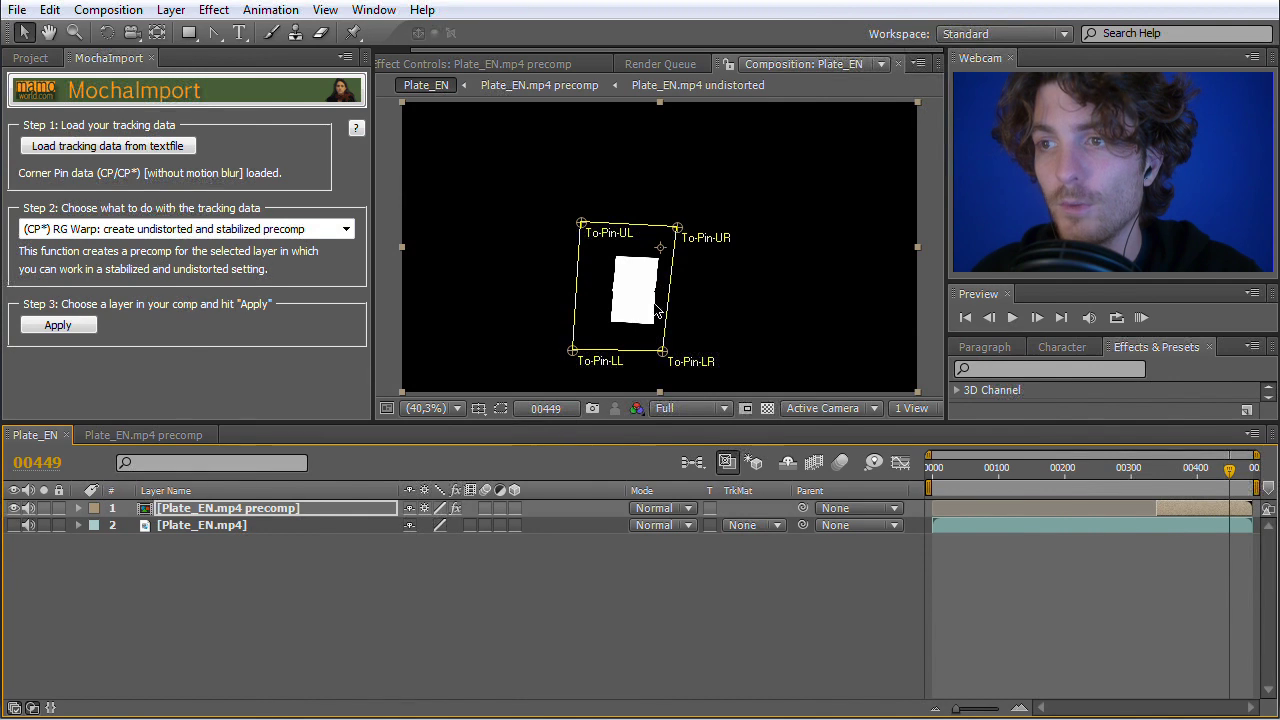
pyautogui.click(13, 525)
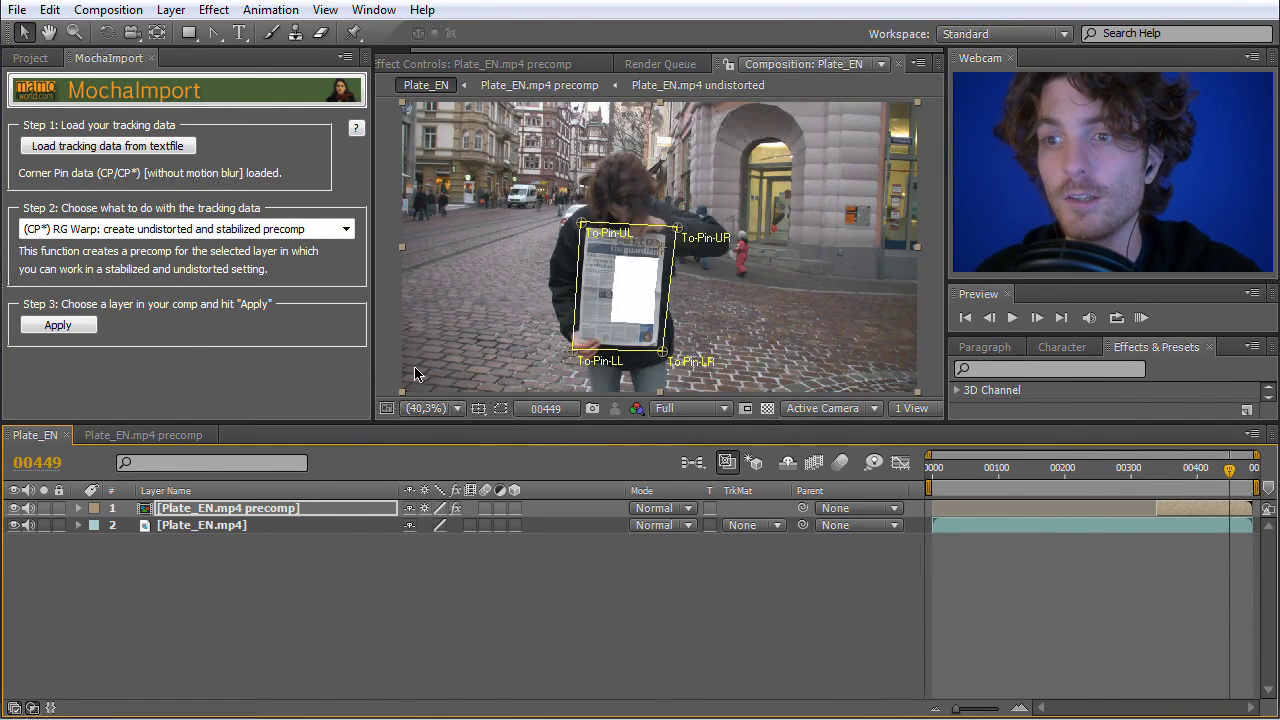
pyautogui.click(226, 510)
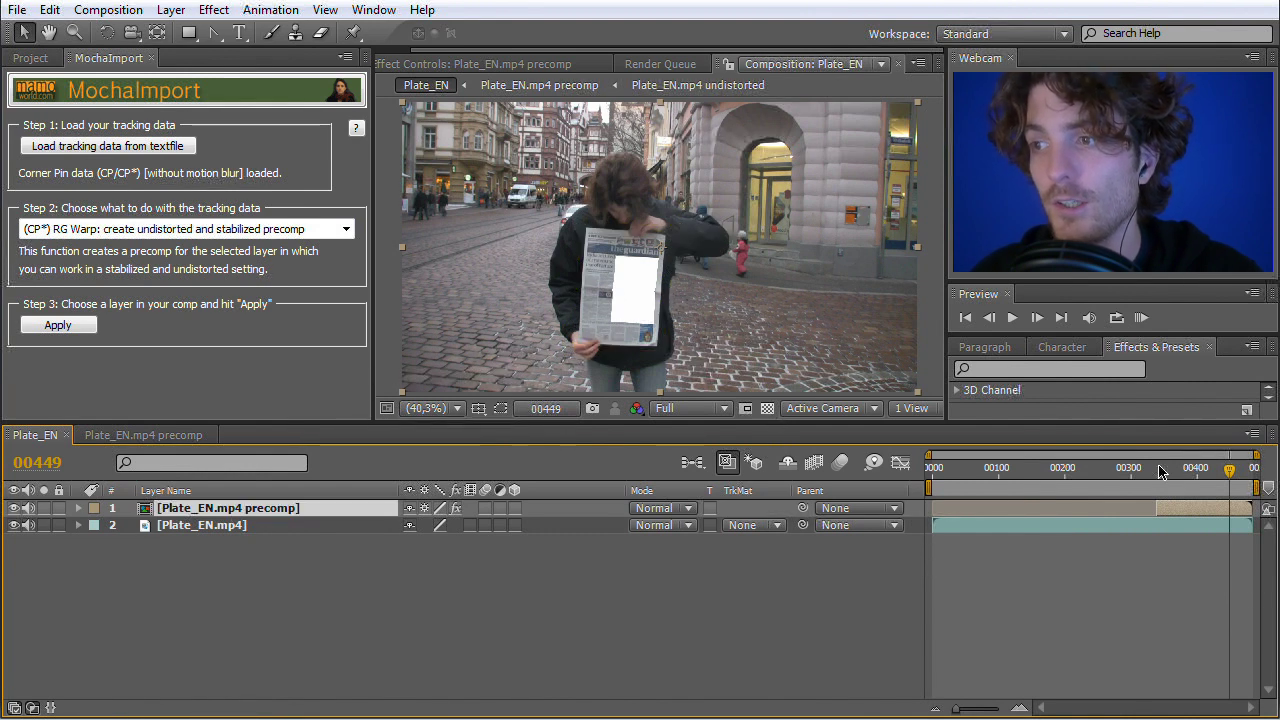
# At frame 00124, duplicate the Plate_EN.mp4 layer and apply Time > Freeze Frame to the copy.
pyautogui.moveTo(1232, 479); pyautogui.dragTo(1018, 484)
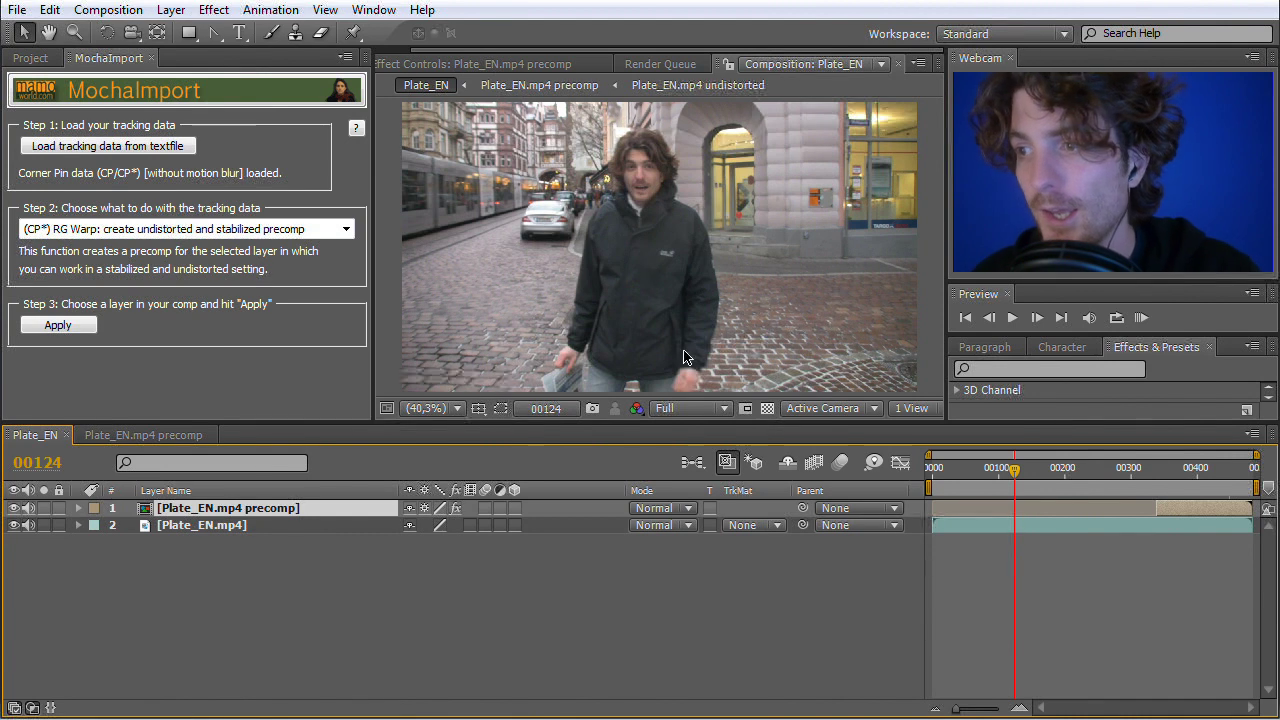
pyautogui.click(214, 526)
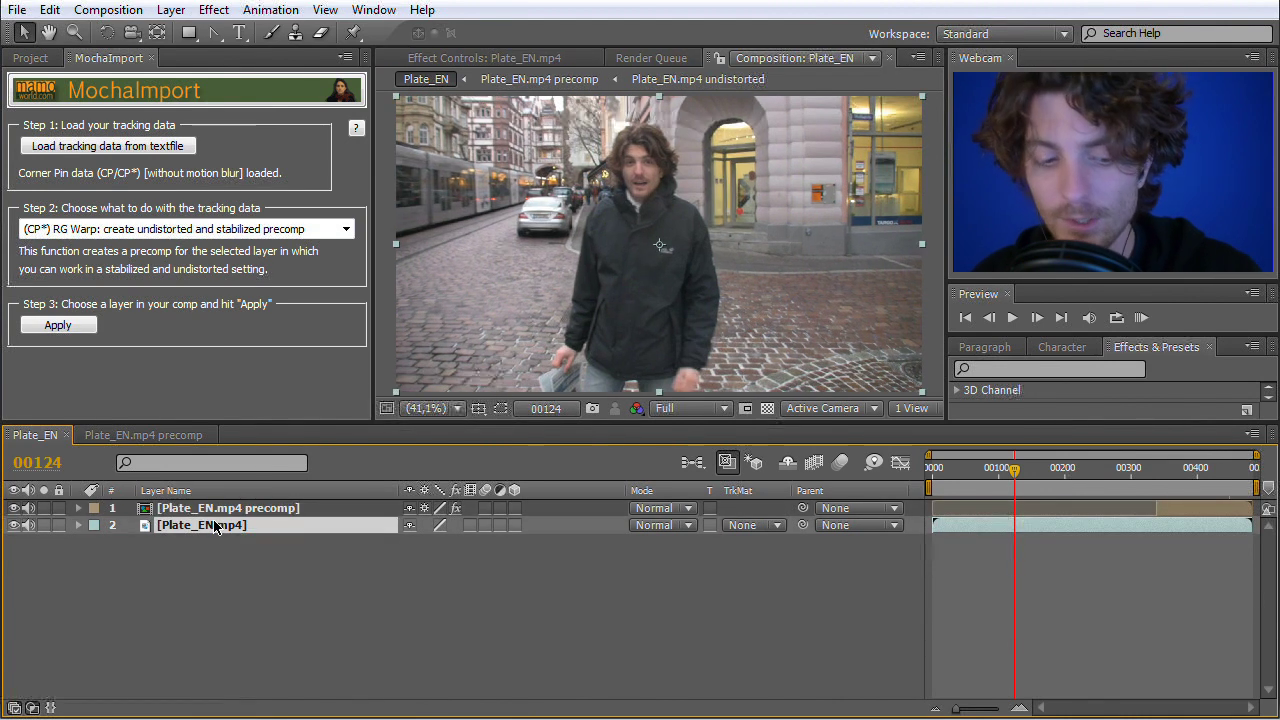
pyautogui.hotkey('ctrl', 'd')
pyautogui.rightClick(214, 526)
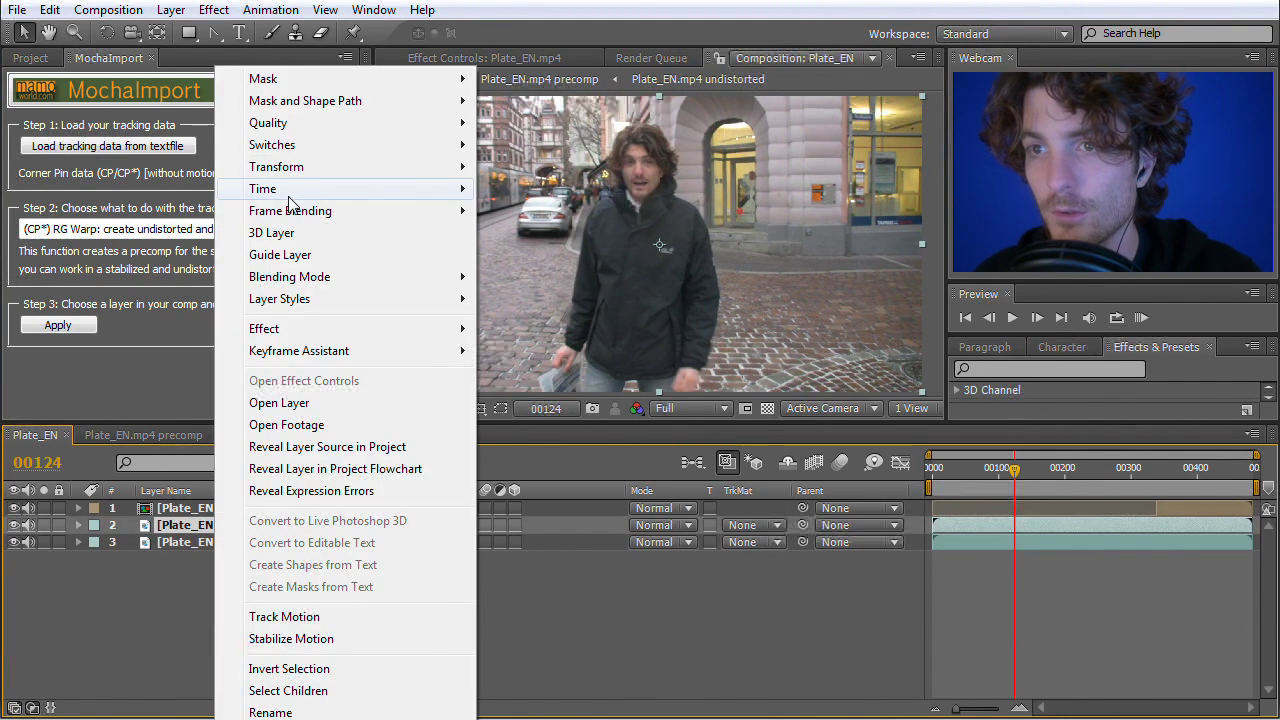
pyautogui.moveTo(320, 189)
pyautogui.click(568, 254)
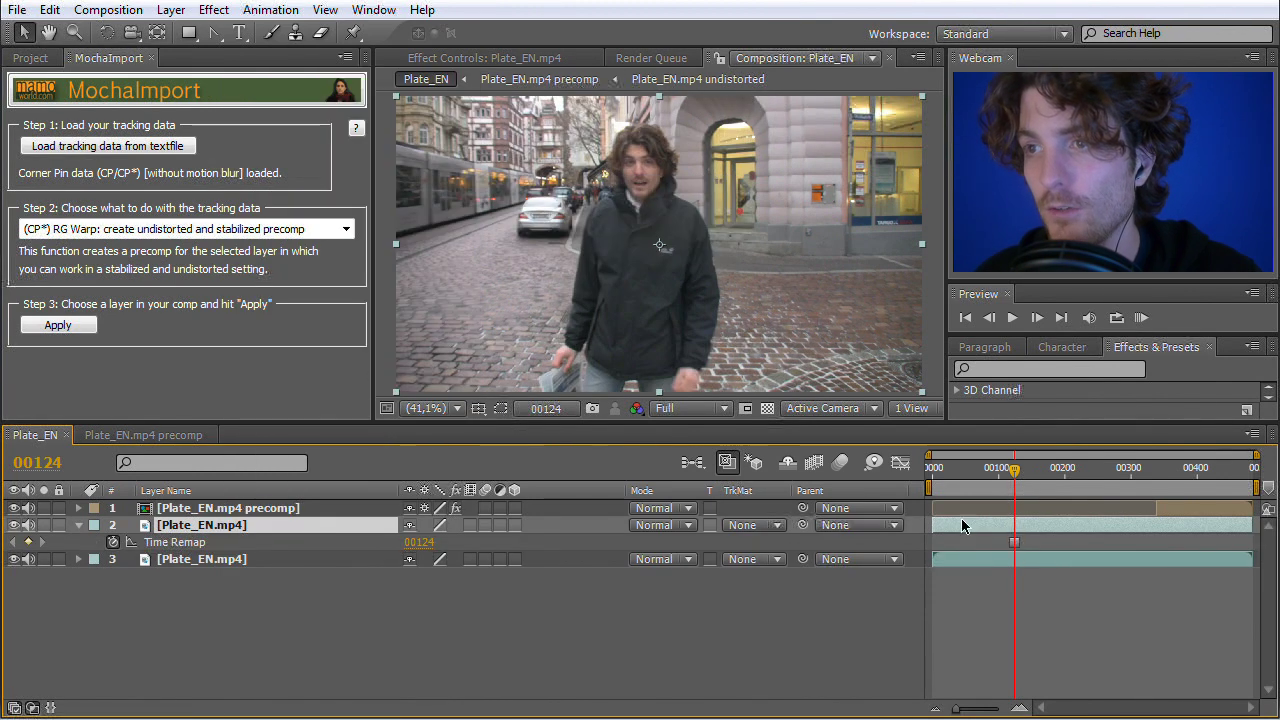
pyautogui.moveTo(1008, 481); pyautogui.dragTo(1157, 476)
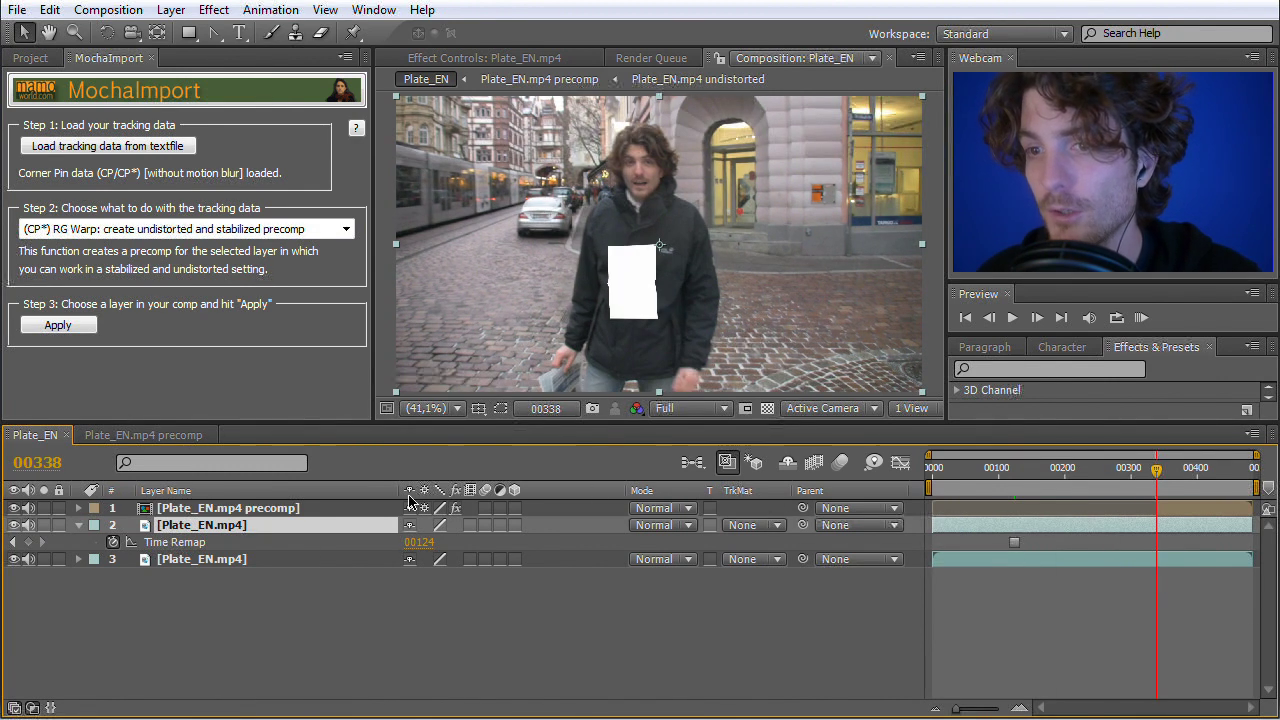
# Set the white-patch plate to 50% opacity and align it with the newspaper plate beneath.
pyautogui.press('t')
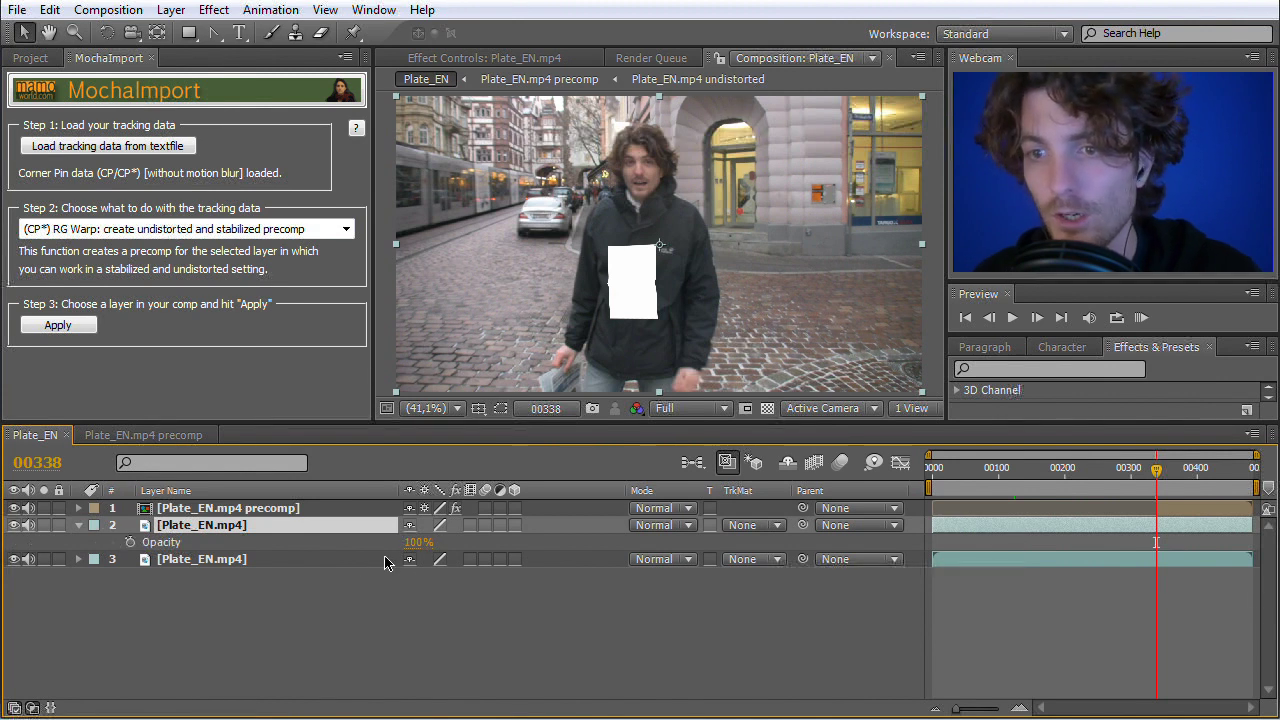
pyautogui.click(418, 541)
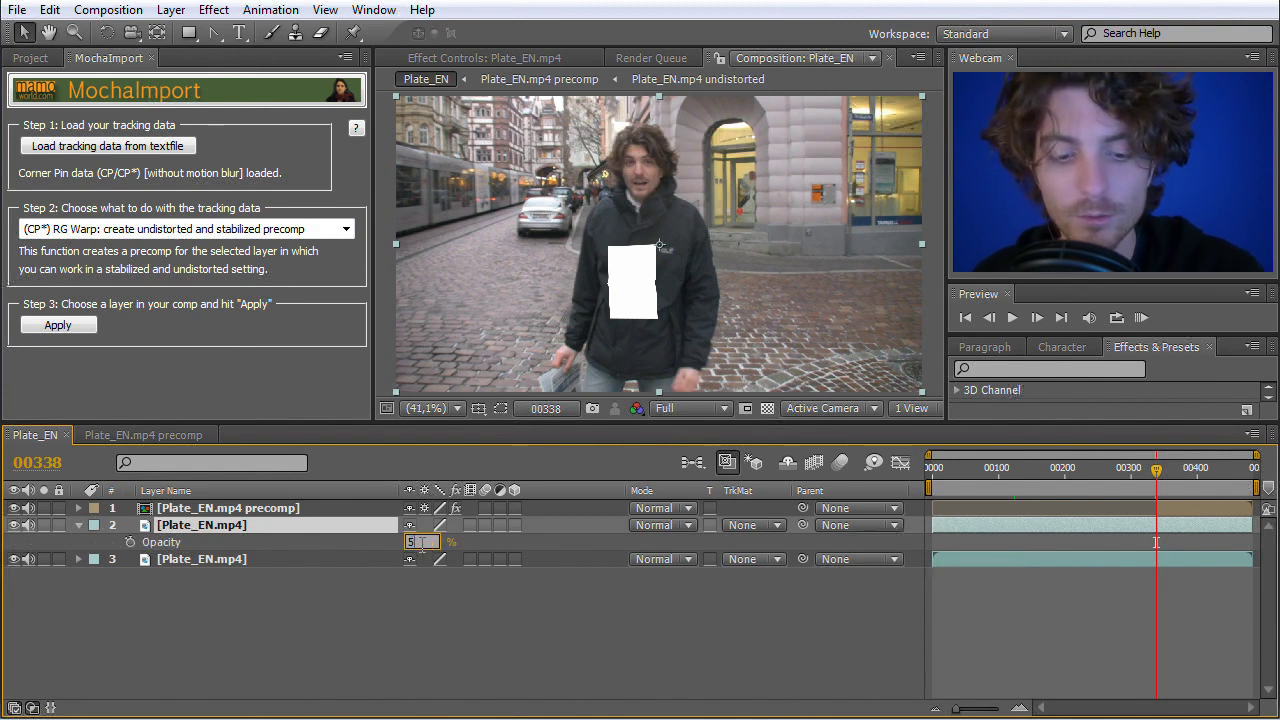
pyautogui.write('50')
pyautogui.press('Return')
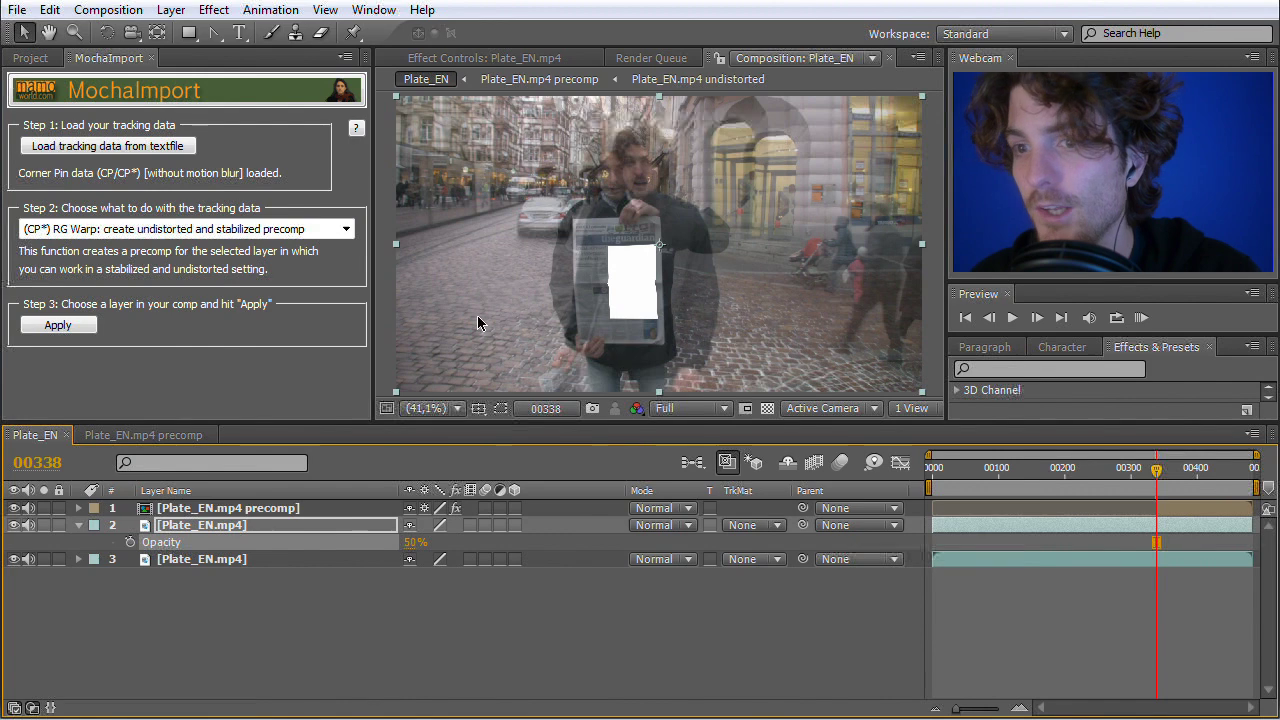
pyautogui.click(200, 528)
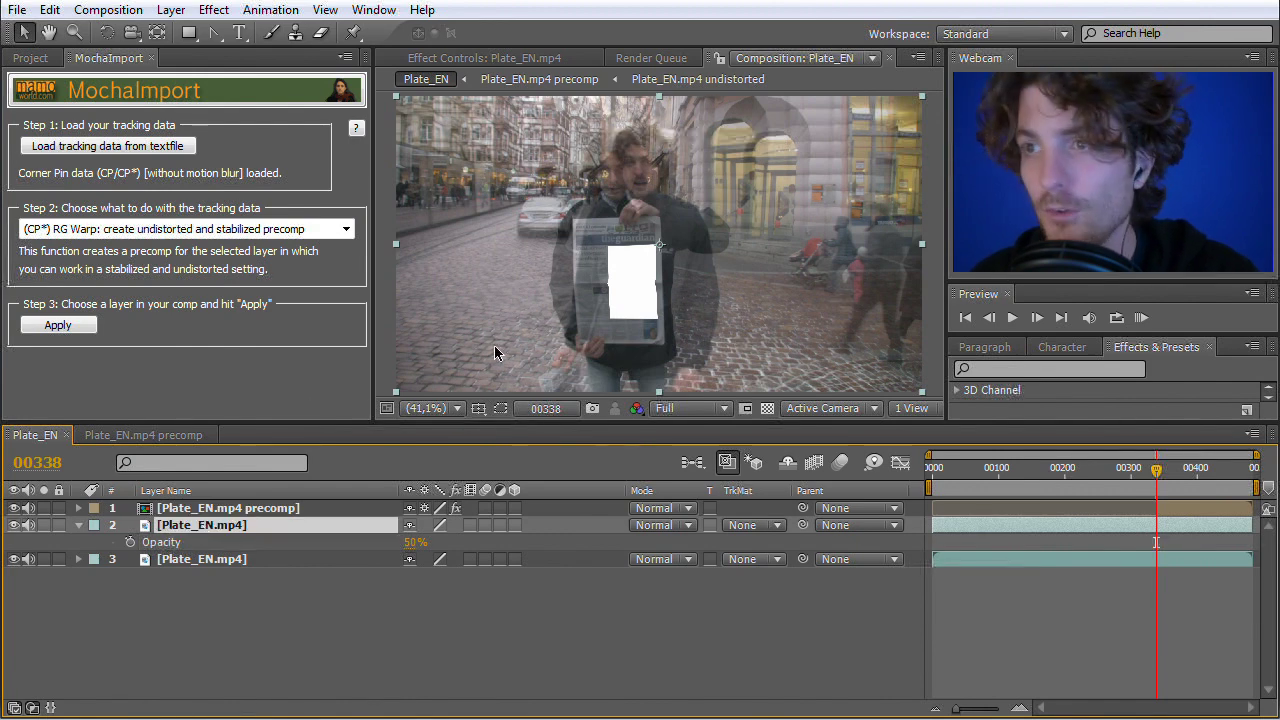
pyautogui.moveTo(509, 281); pyautogui.dragTo(485, 292)
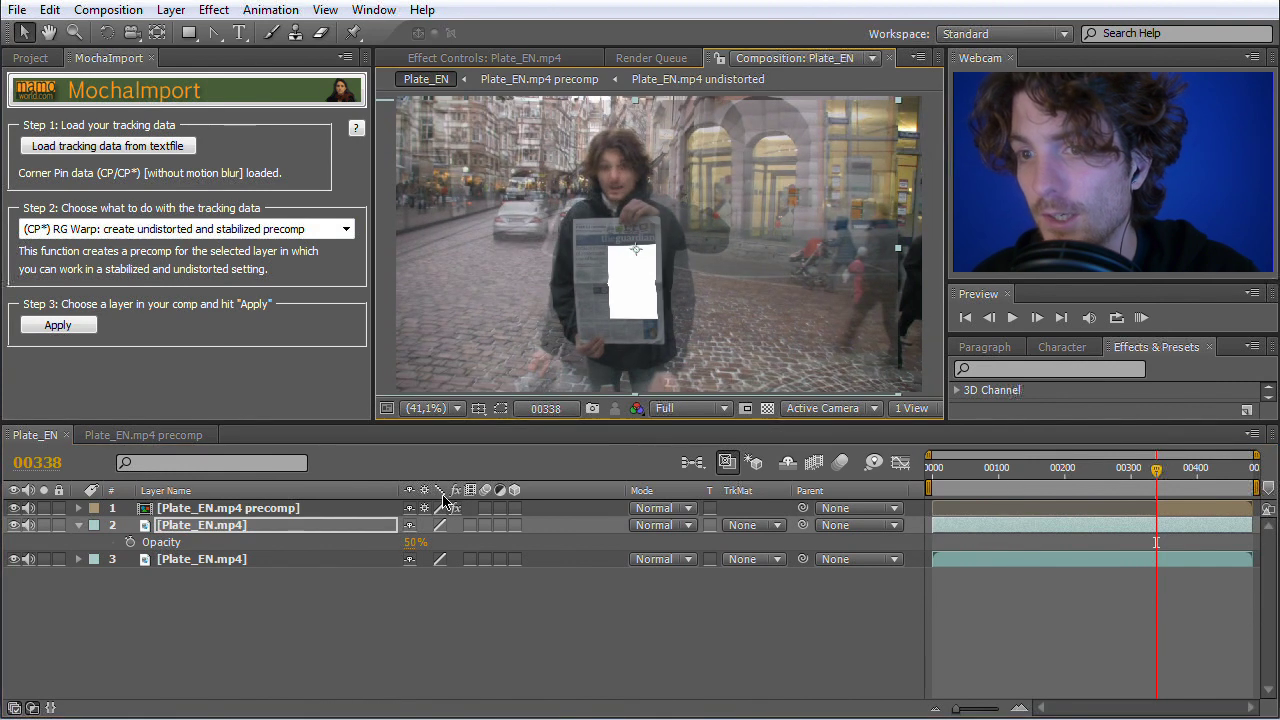
# Trim the white-patch plate to start at frame 338 and restore its opacity to 100%.
pyautogui.click(14, 526)
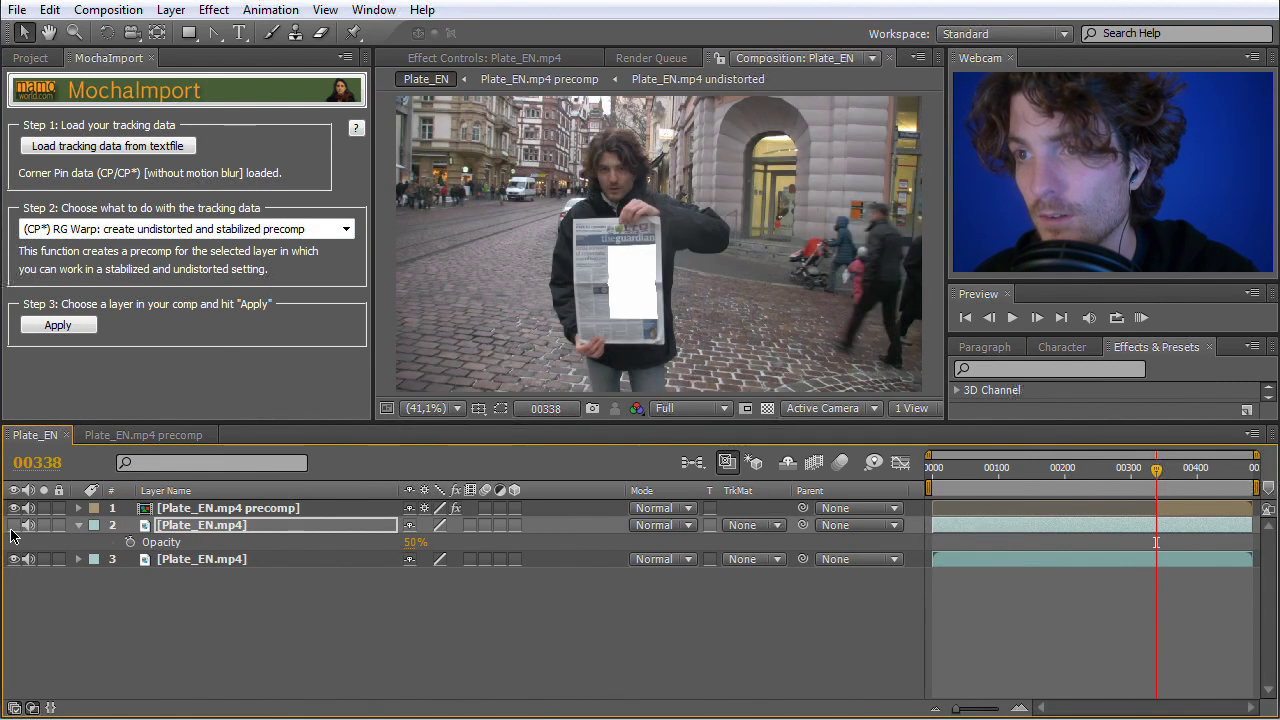
pyautogui.click(14, 526)
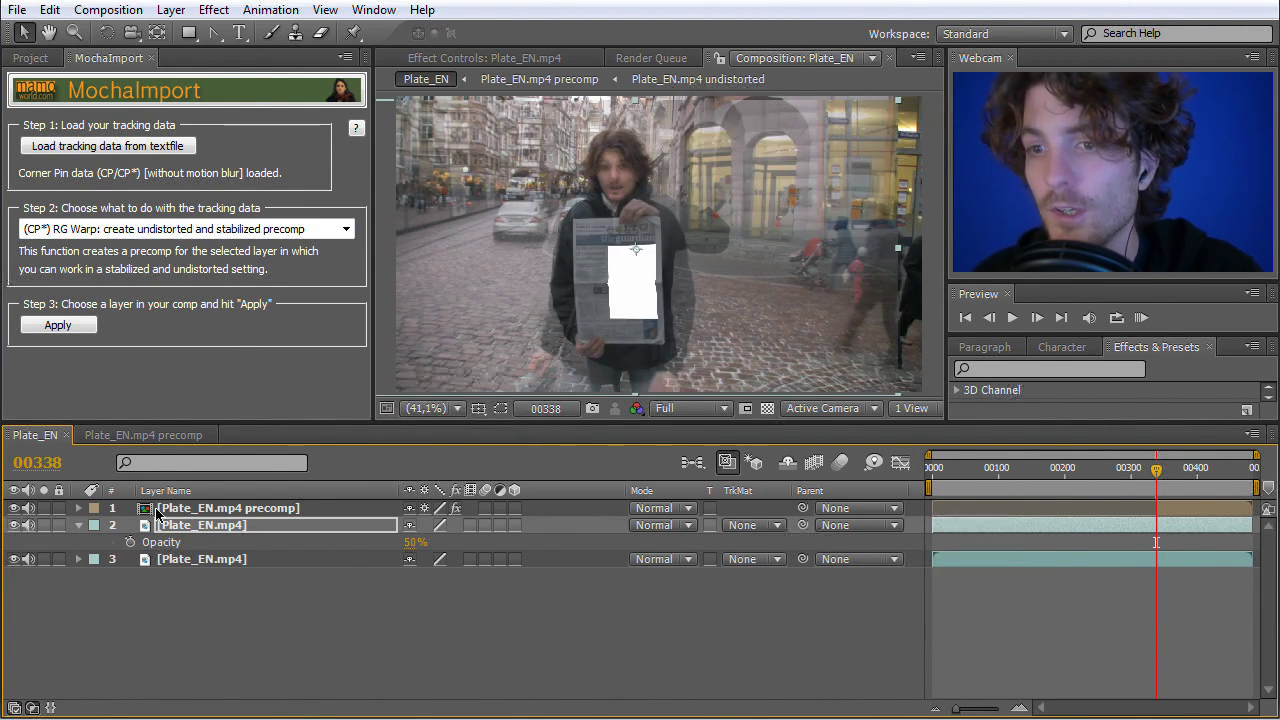
pyautogui.click(203, 528)
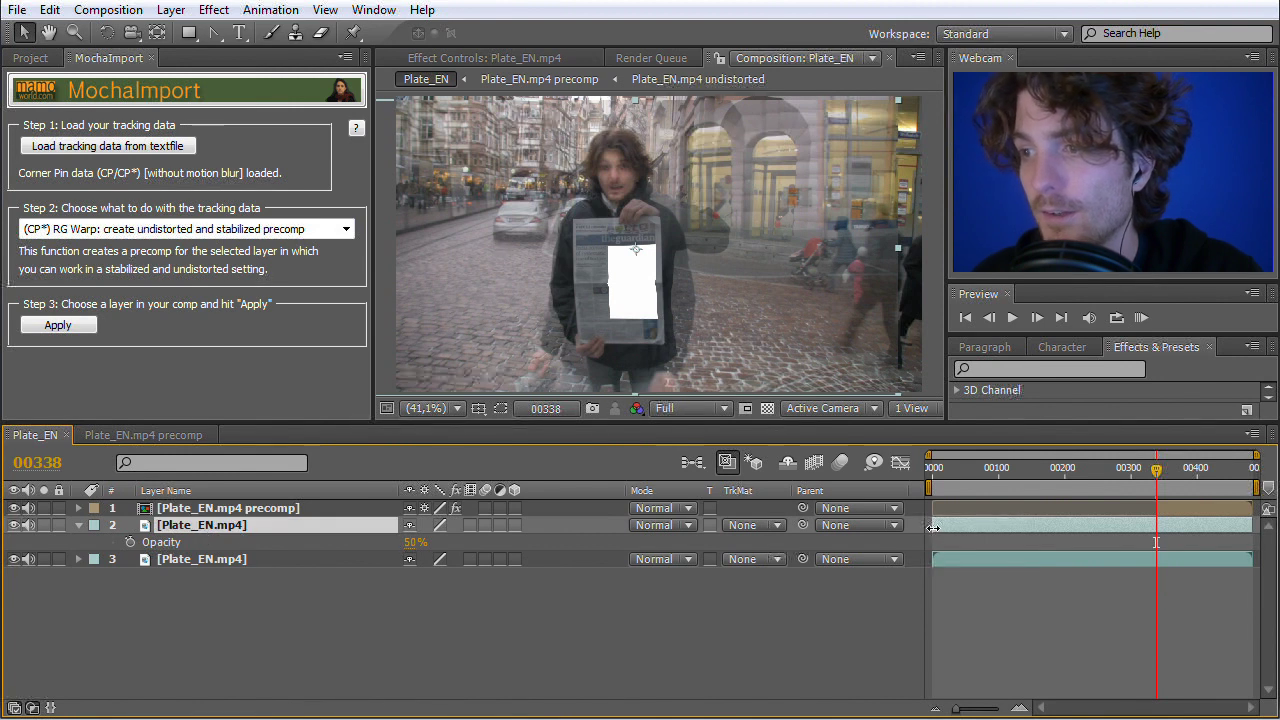
pyautogui.moveTo(932, 528); pyautogui.dragTo(1156, 528)
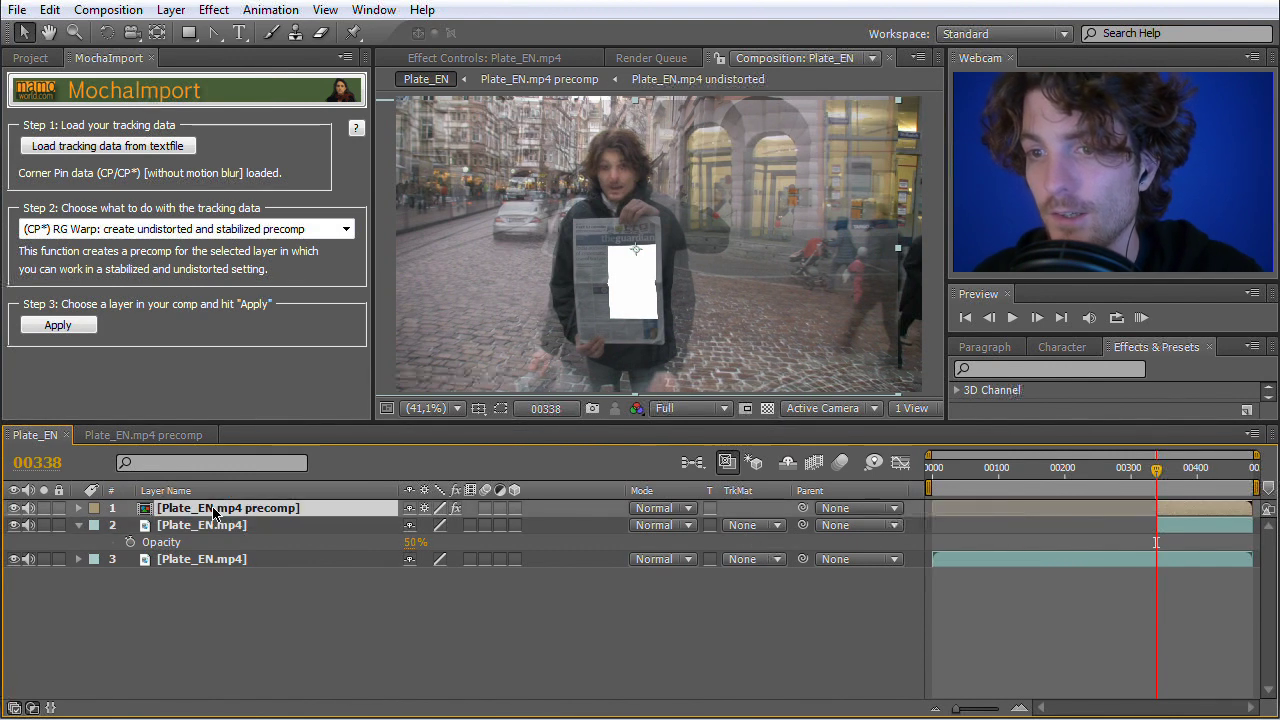
pyautogui.click(214, 510)
pyautogui.click(204, 528)
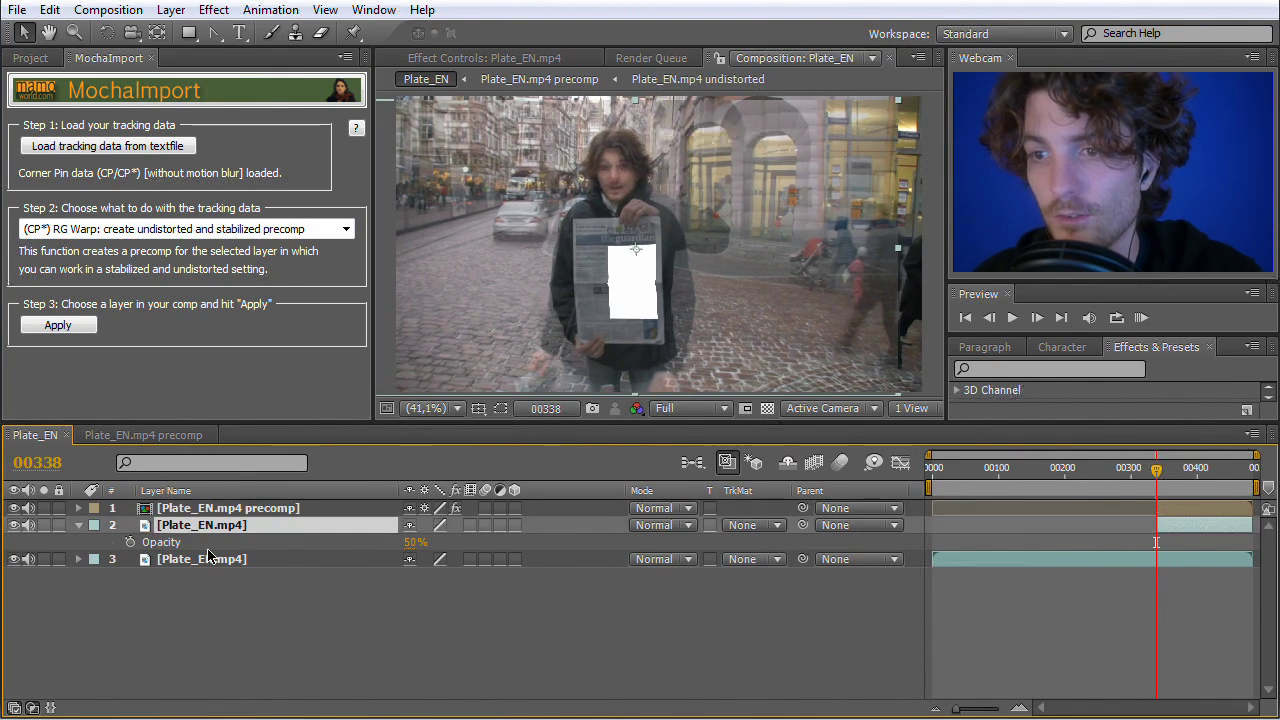
pyautogui.moveTo(415, 542); pyautogui.dragTo(620, 565)
pyautogui.click(591, 659)
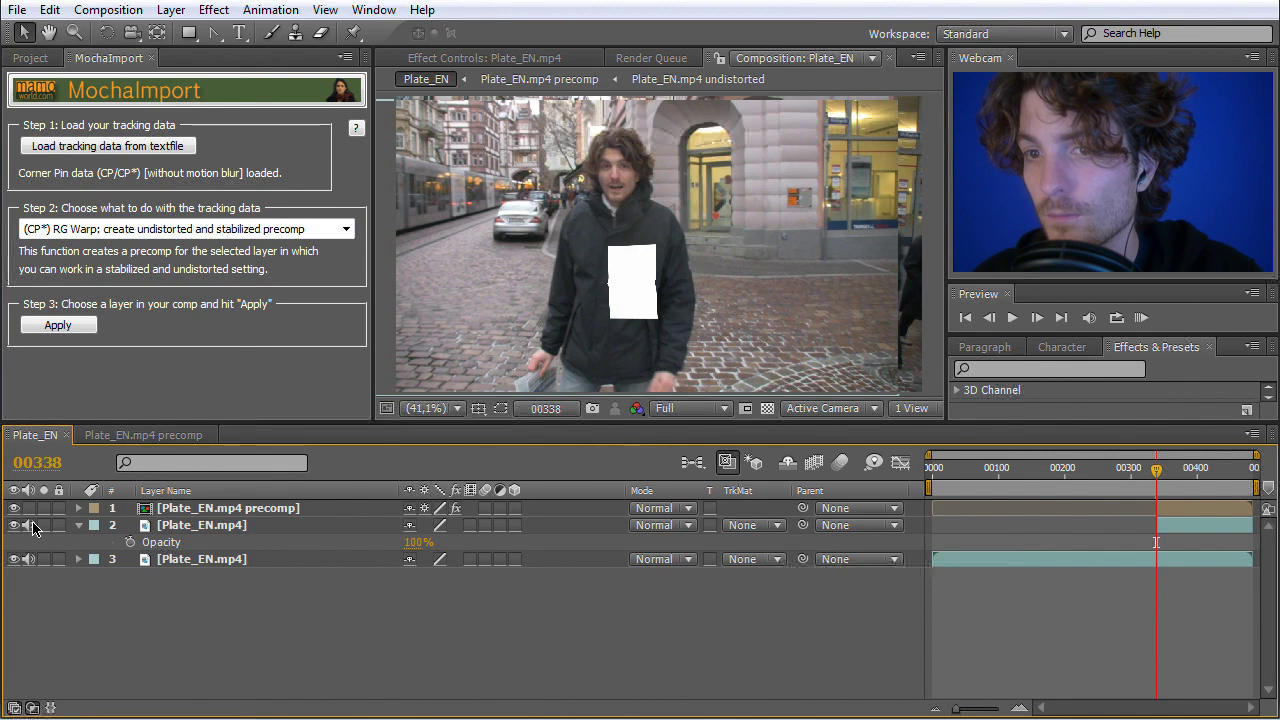
# Toggle the white-patch plate on and off to compare it with the newspaper plate.
pyautogui.click(190, 527)
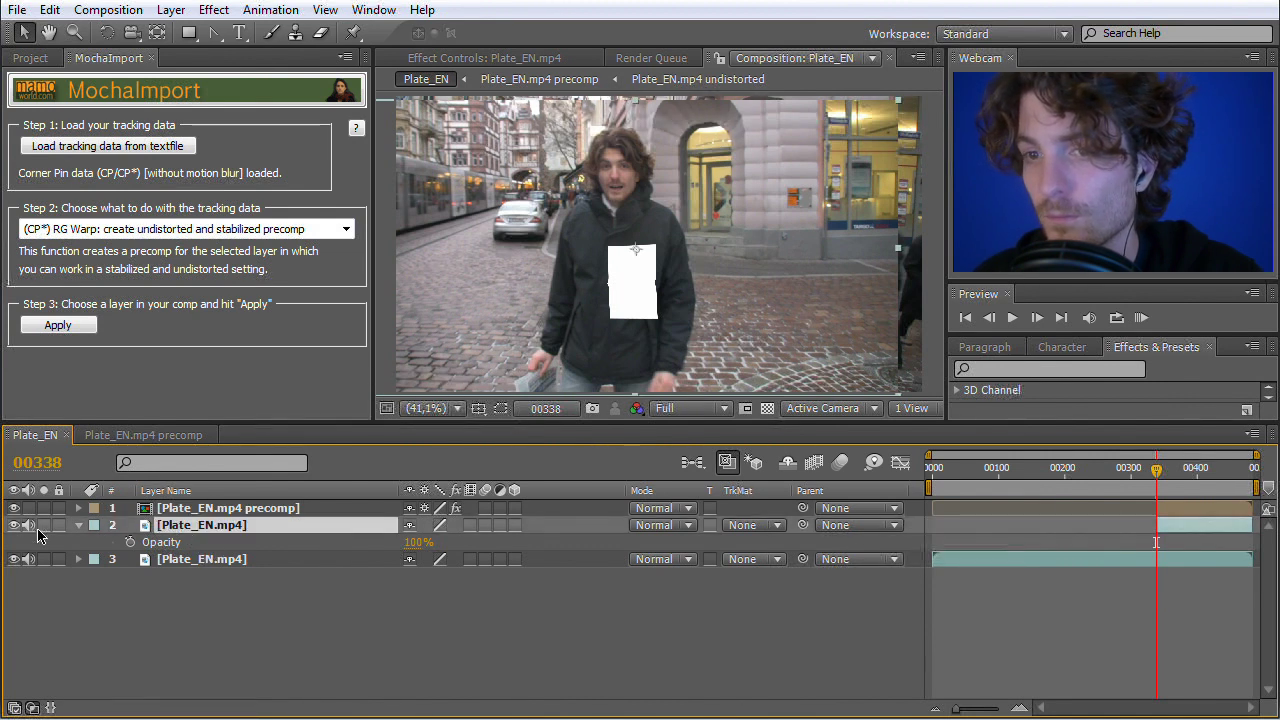
pyautogui.click(13, 526)
pyautogui.click(13, 526)
pyautogui.click(13, 526)
pyautogui.click(13, 526)
pyautogui.click(13, 526)
pyautogui.click(13, 526)
pyautogui.click(13, 526)
# Recheck the plates, then load the newspaper corner-pin tracking text file into MochaImport.
pyautogui.click(13, 526)
pyautogui.click(13, 526)
pyautogui.click(13, 526)
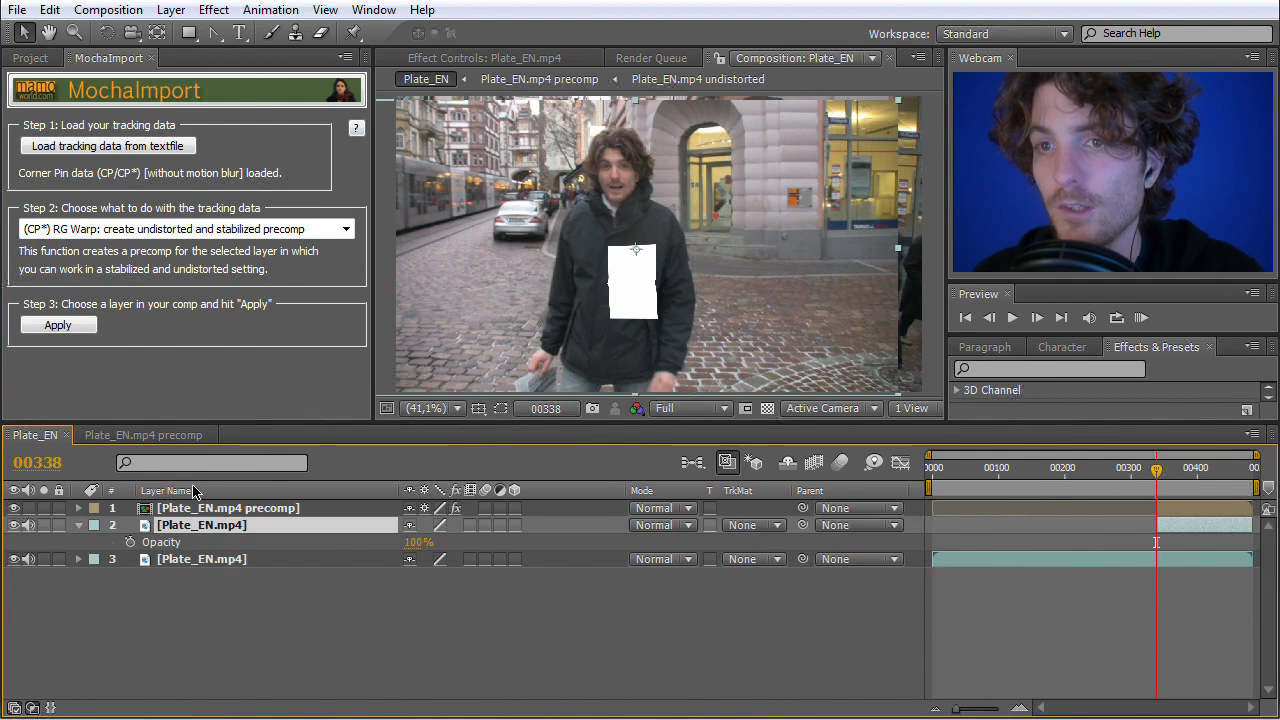
pyautogui.click(138, 147)
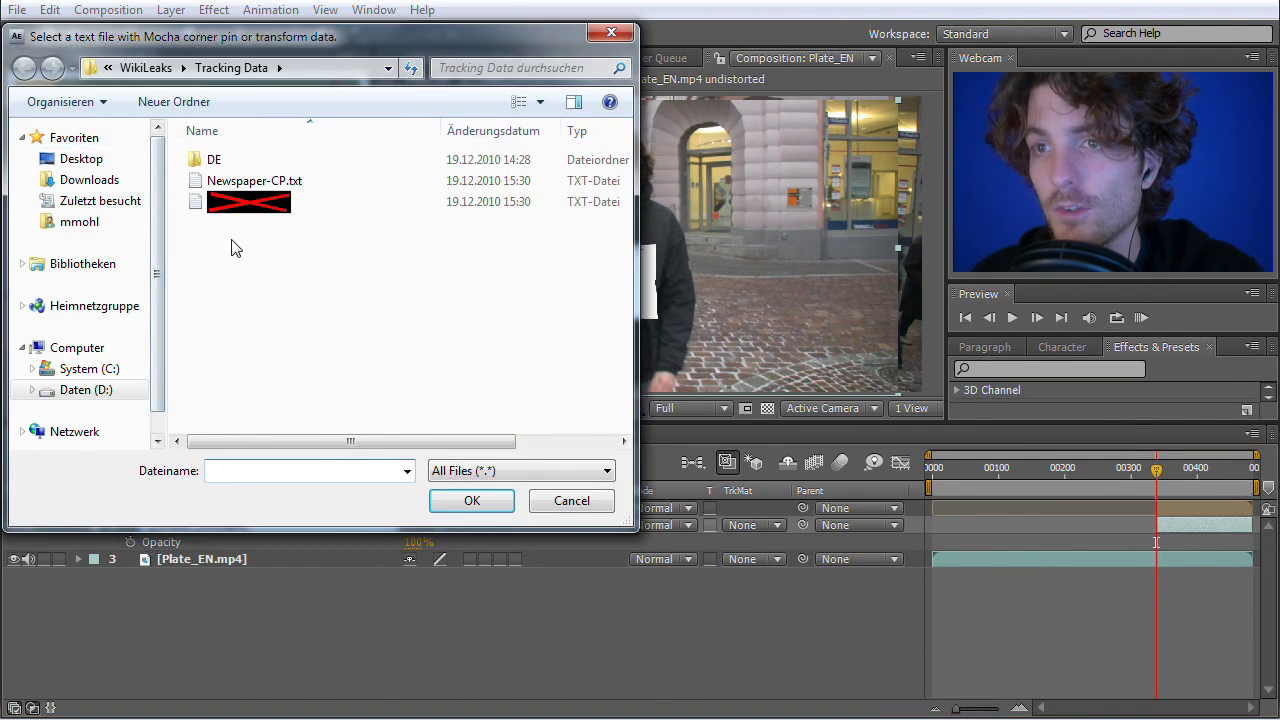
pyautogui.click(230, 203)
pyautogui.click(465, 495)
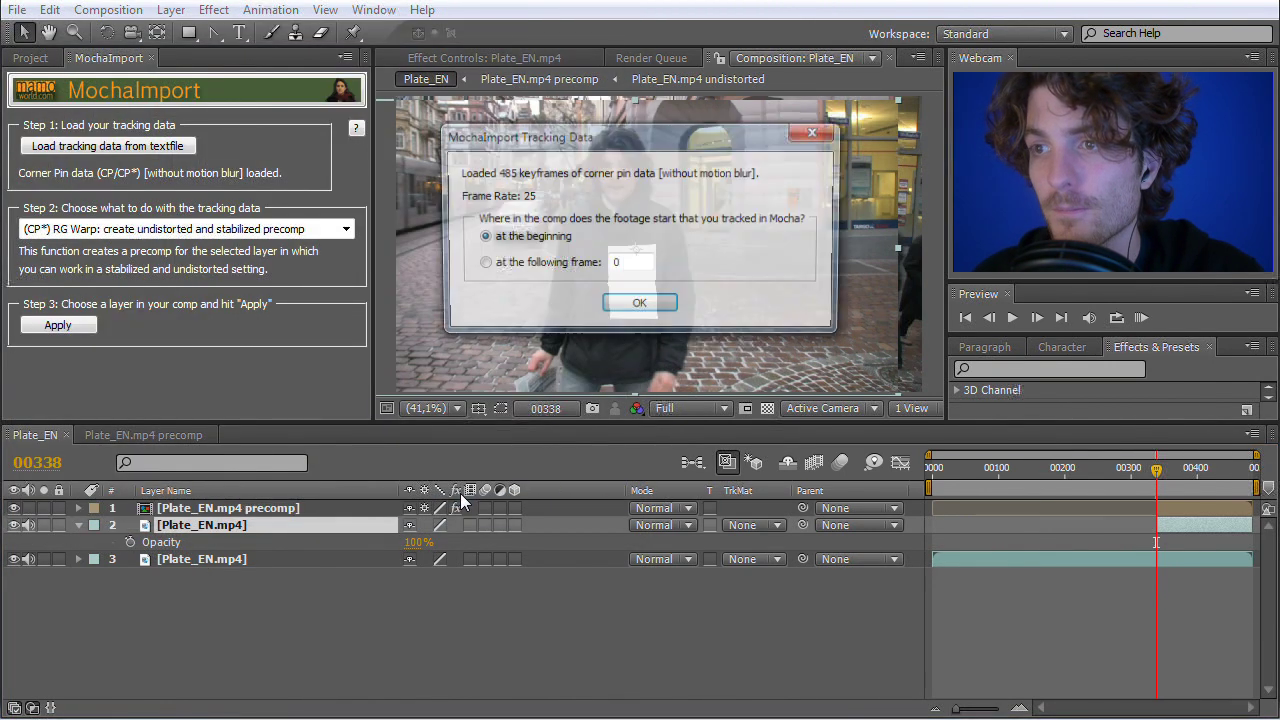
pyautogui.click(639, 306)
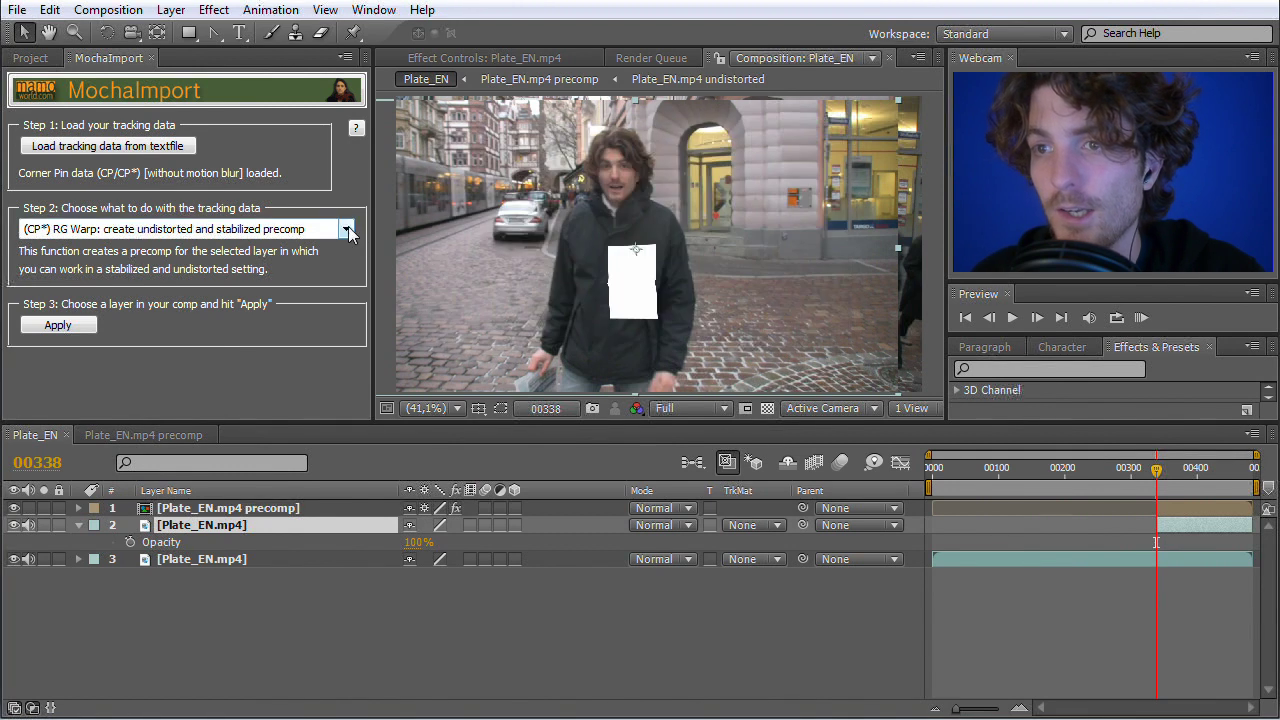
# Apply 'RG Warp: corner pin selected layer - keep current frame' to the white-patch plate.
pyautogui.click(347, 230)
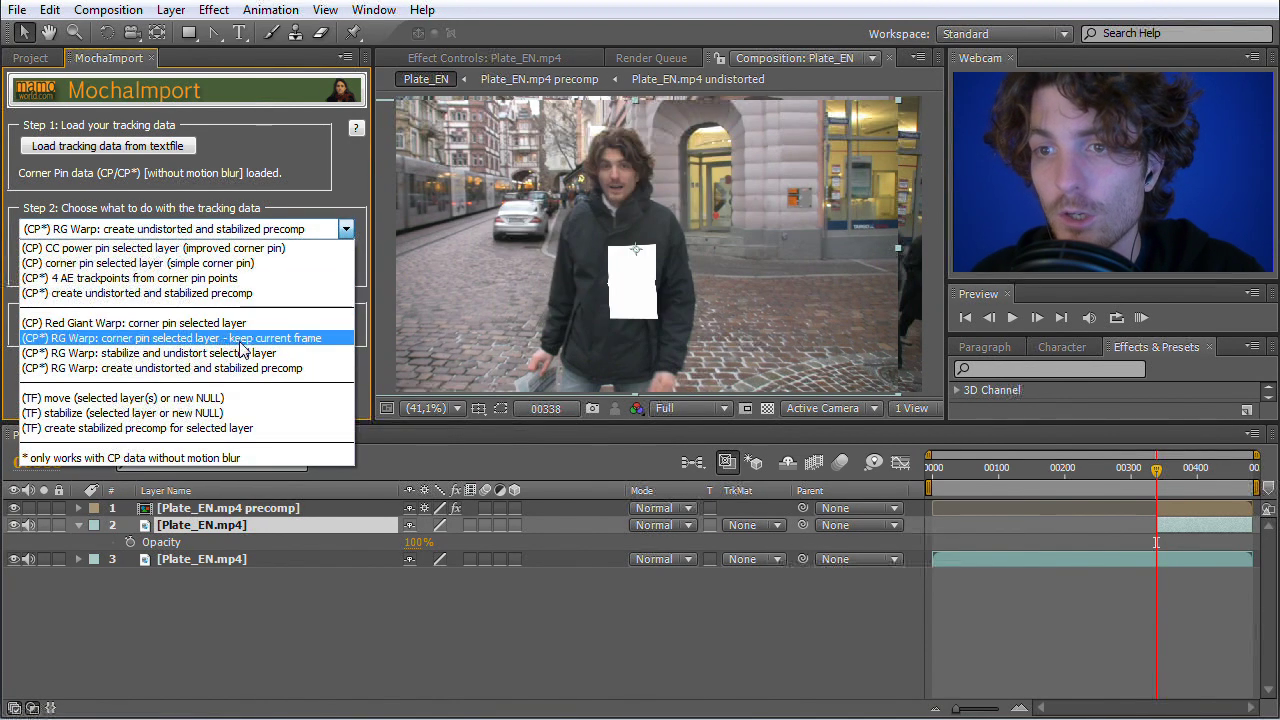
pyautogui.click(240, 338)
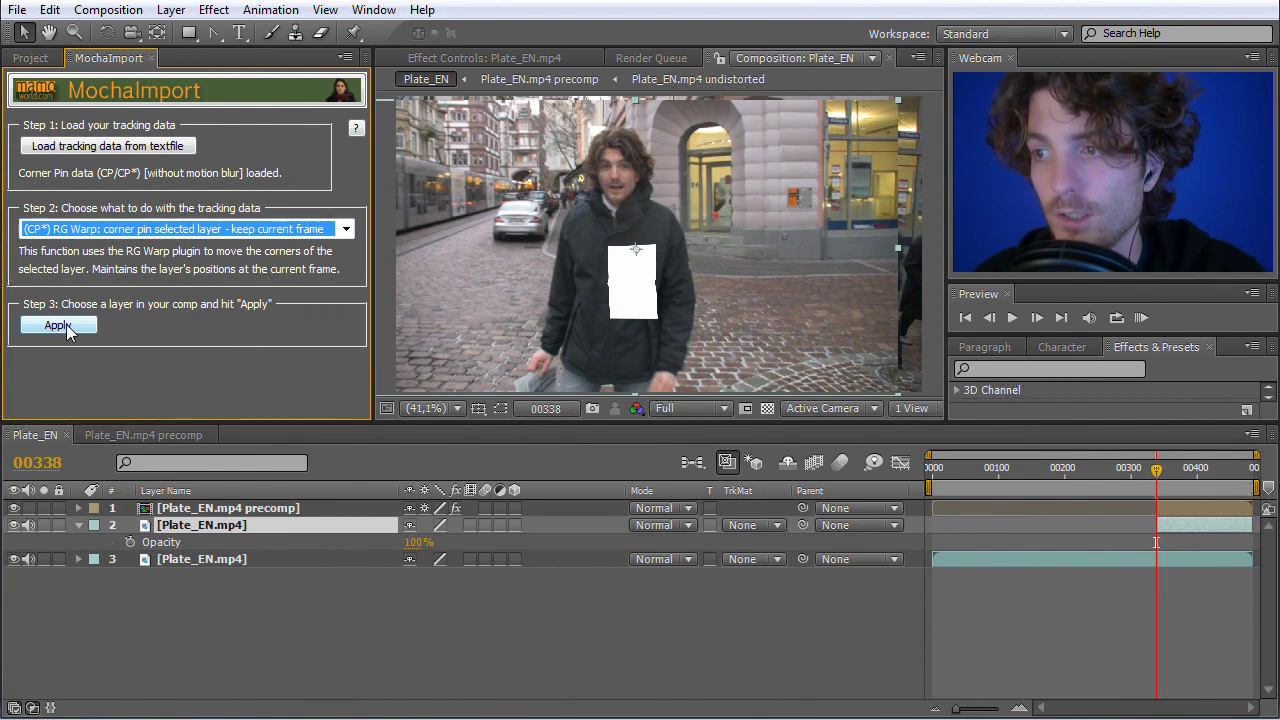
pyautogui.click(60, 326)
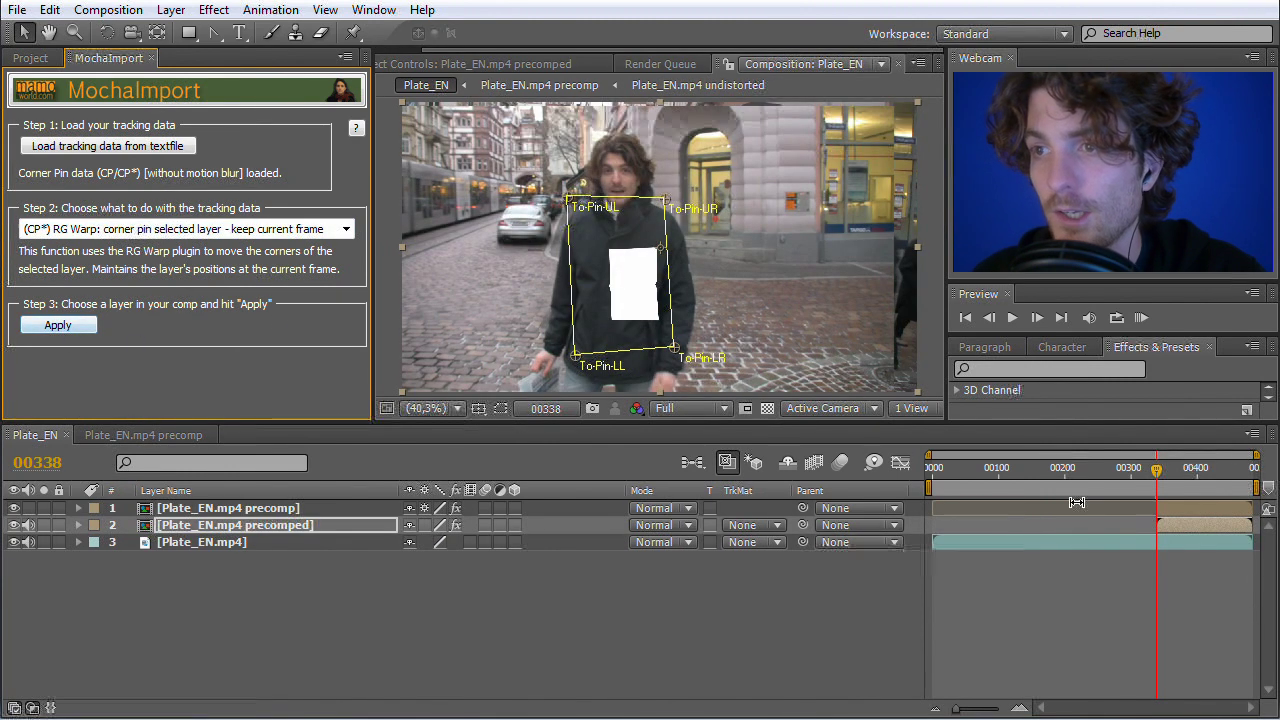
pyautogui.moveTo(1160, 478)
pyautogui.mouseDown()
pyautogui.moveTo(1248, 482)
pyautogui.moveTo(1157, 487)
pyautogui.mouseUp()
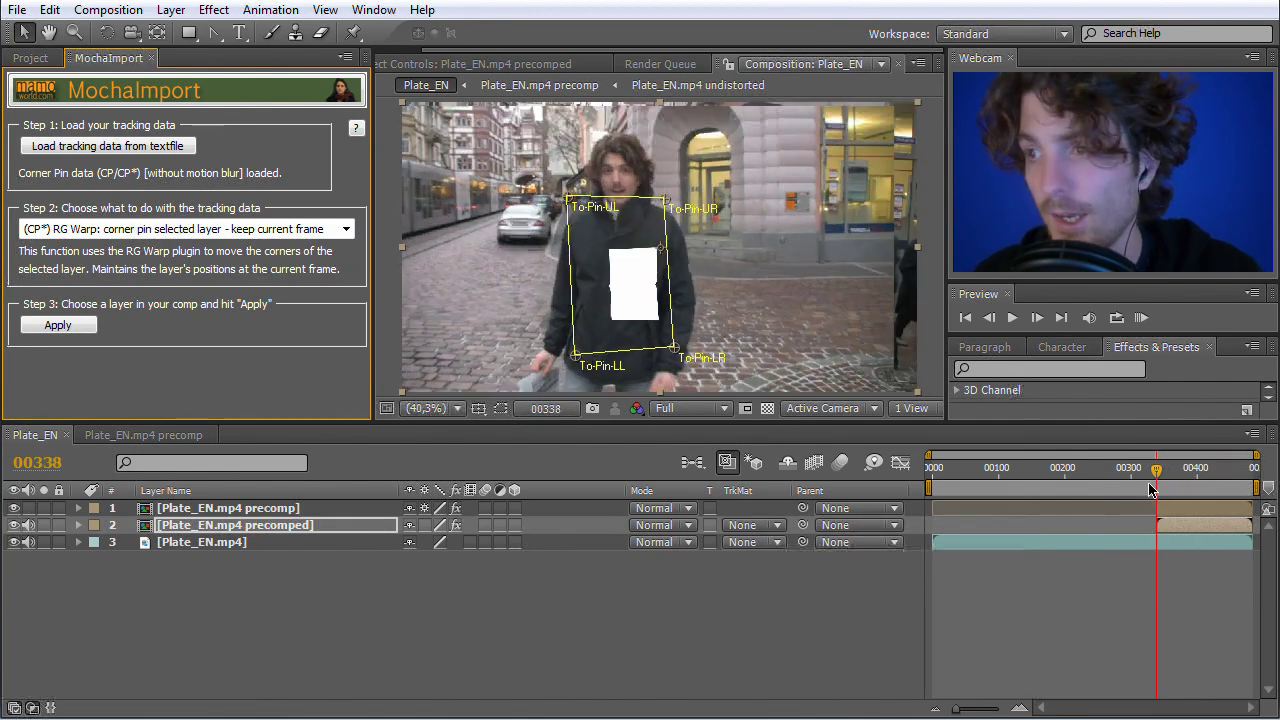
# Set layer 2's track matte to Luma Matte [Plate_EN.mp4 precomp] and review frames 00375–00419.
pyautogui.click(779, 526)
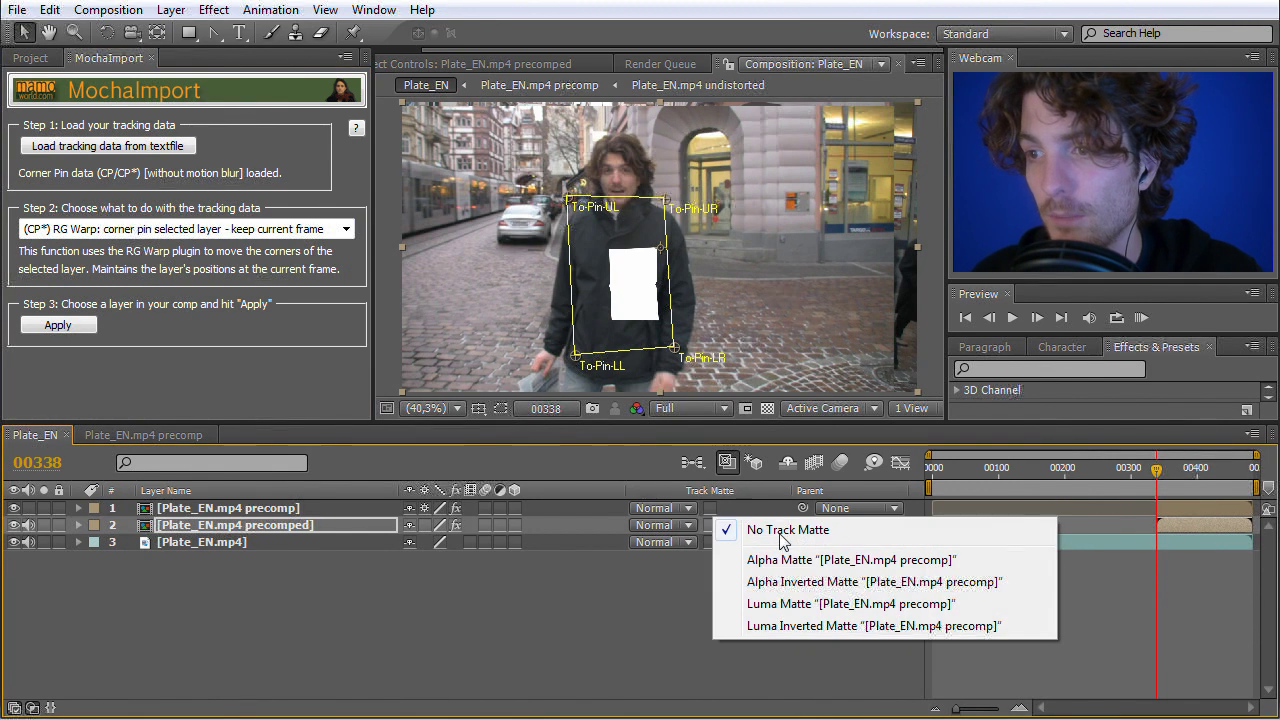
pyautogui.click(806, 604)
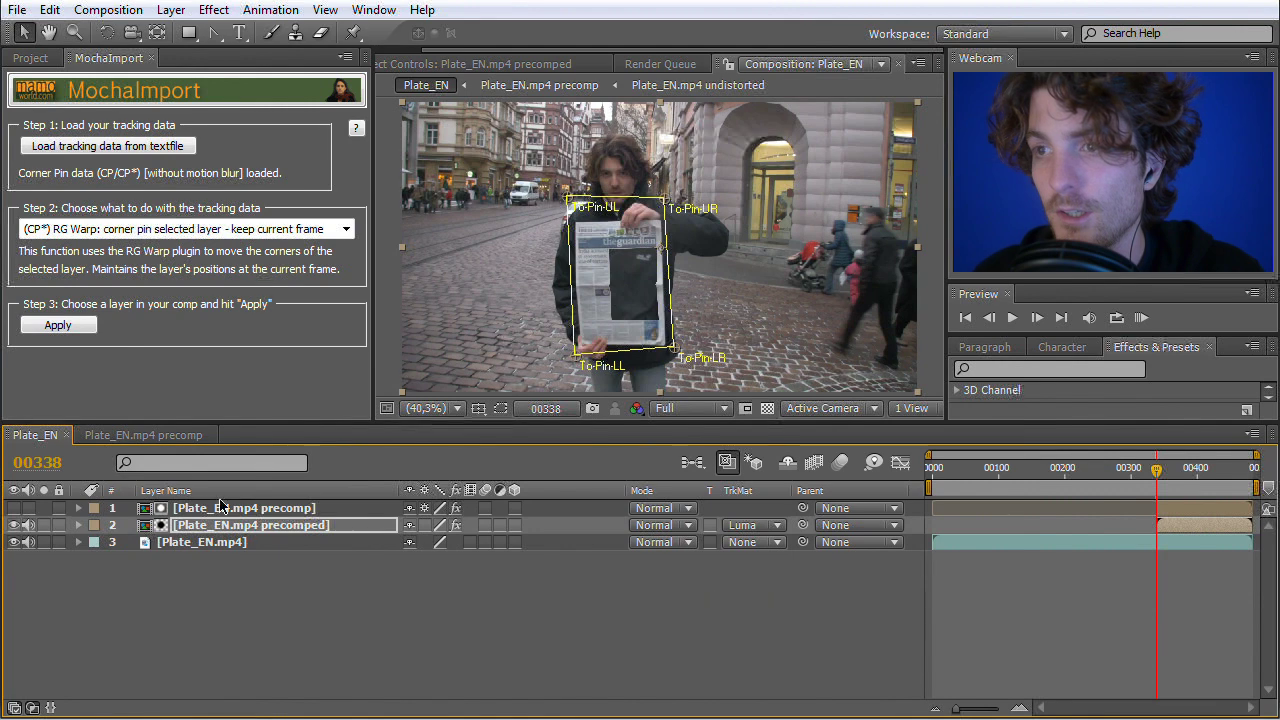
pyautogui.moveTo(1157, 471)
pyautogui.mouseDown()
pyautogui.moveTo(1138, 472)
pyautogui.moveTo(1229, 472)
pyautogui.moveTo(1180, 472)
pyautogui.mouseUp()
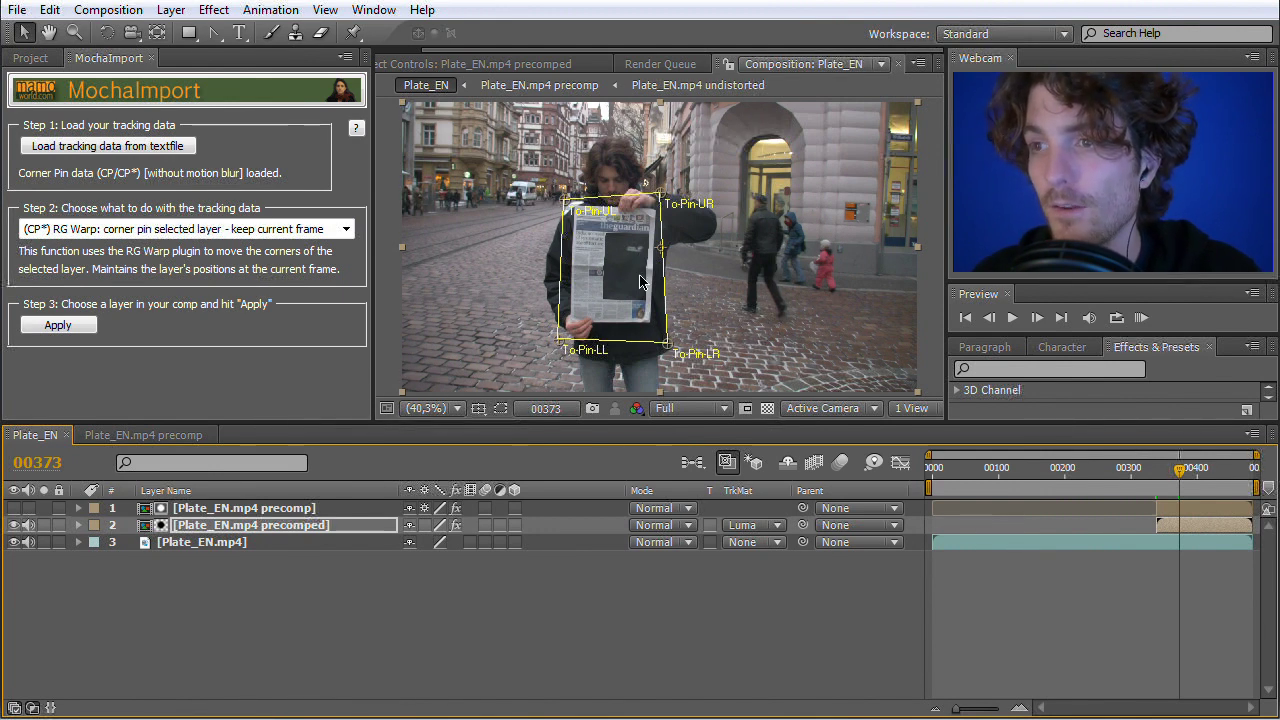
pyautogui.scroll(3, 637, 305)
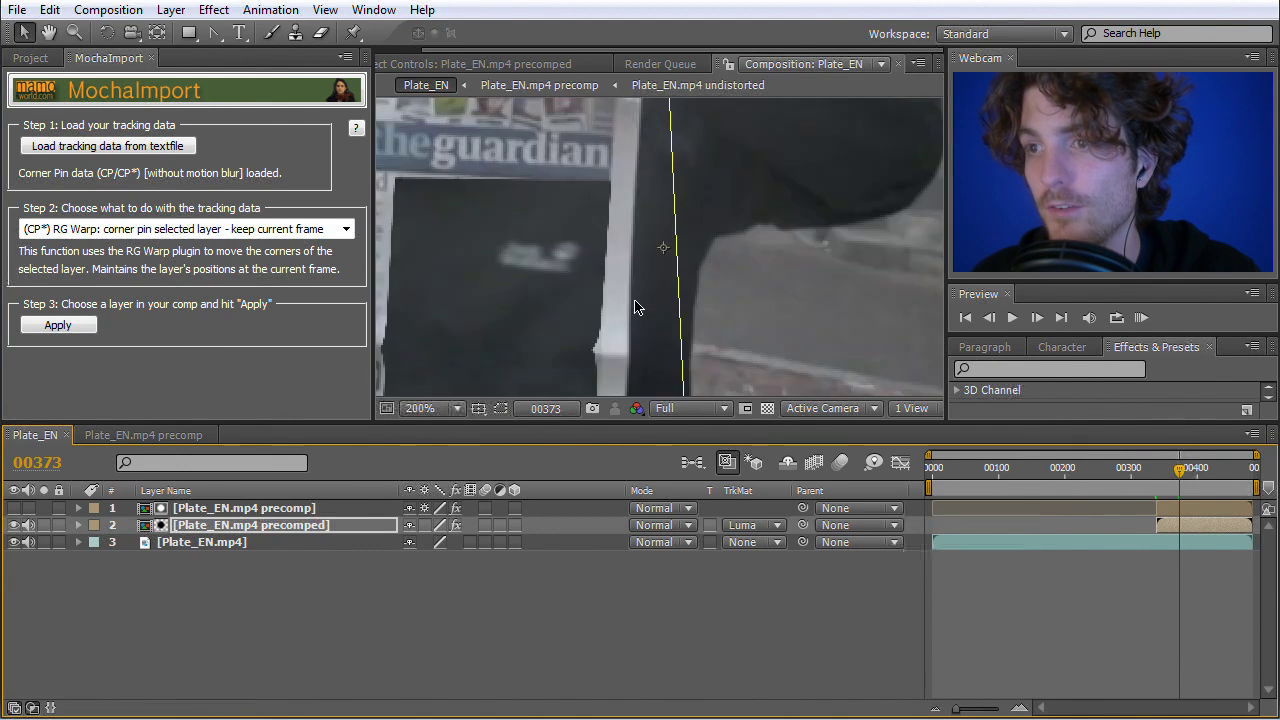
pyautogui.scroll(-2, 637, 305)
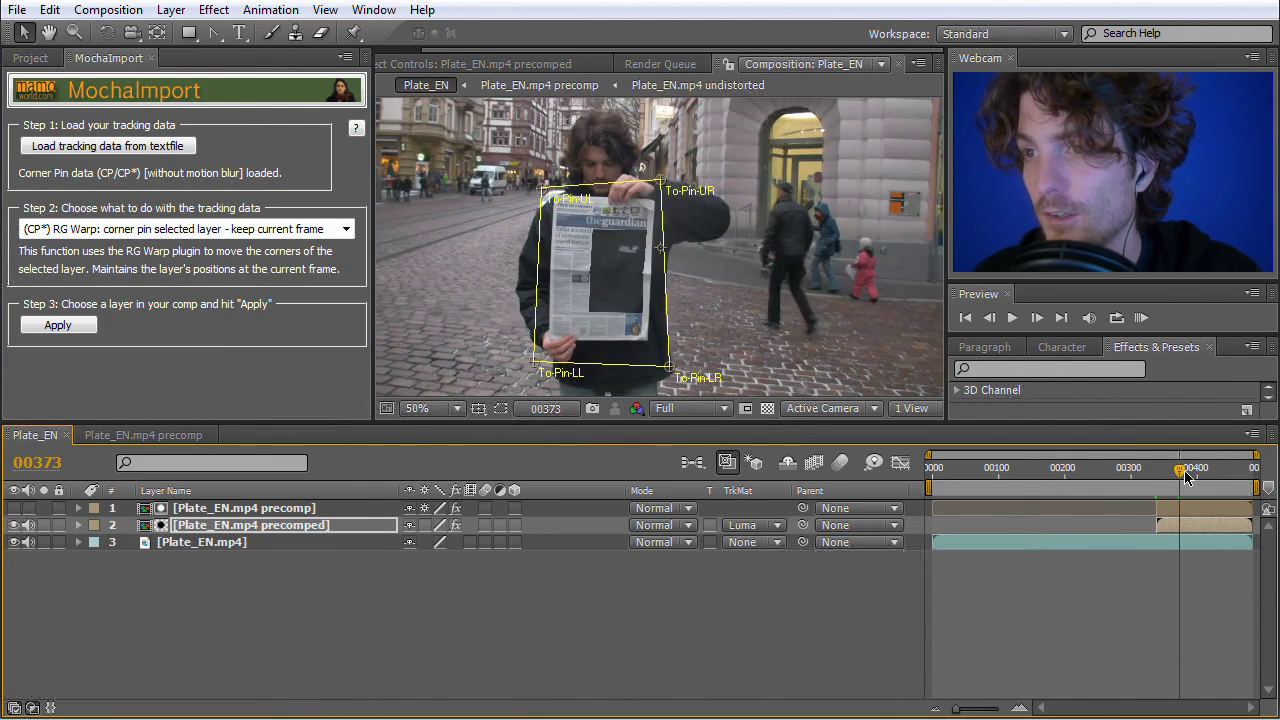
pyautogui.moveTo(1187, 476); pyautogui.dragTo(1250, 483)
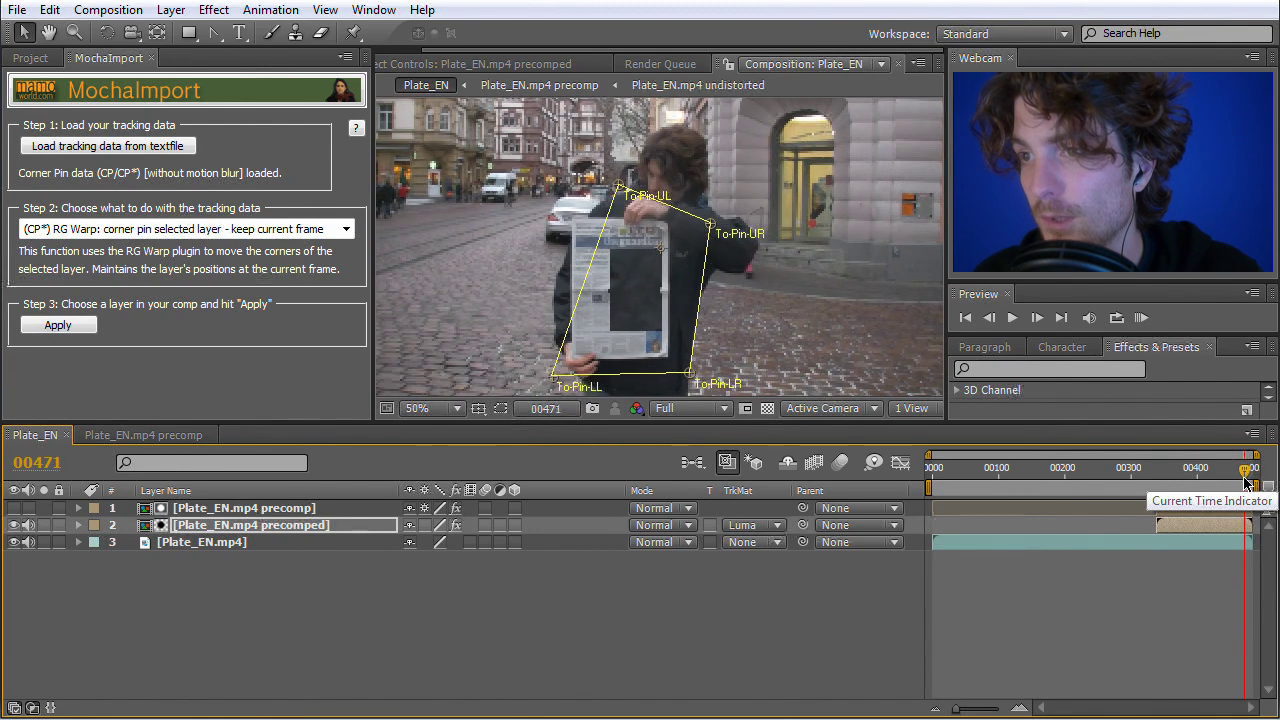
pyautogui.moveTo(1246, 483); pyautogui.dragTo(1232, 483)
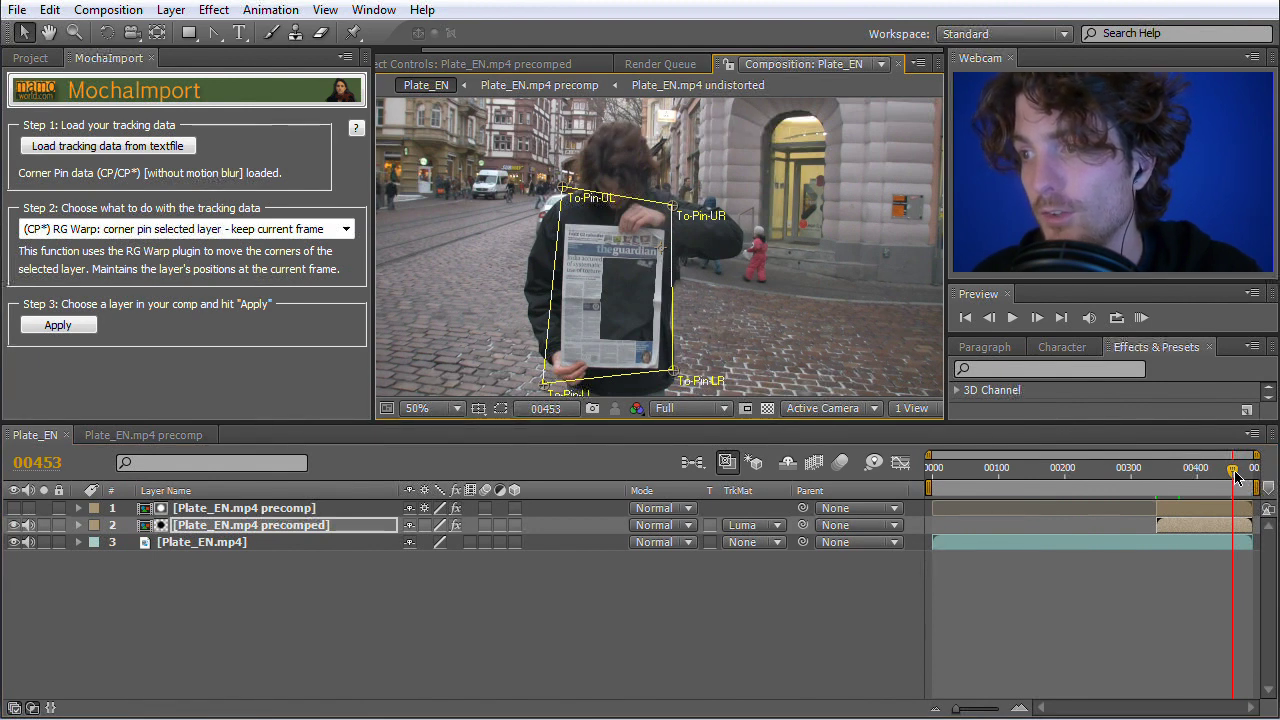
pyautogui.moveTo(1237, 480); pyautogui.dragTo(1242, 480)
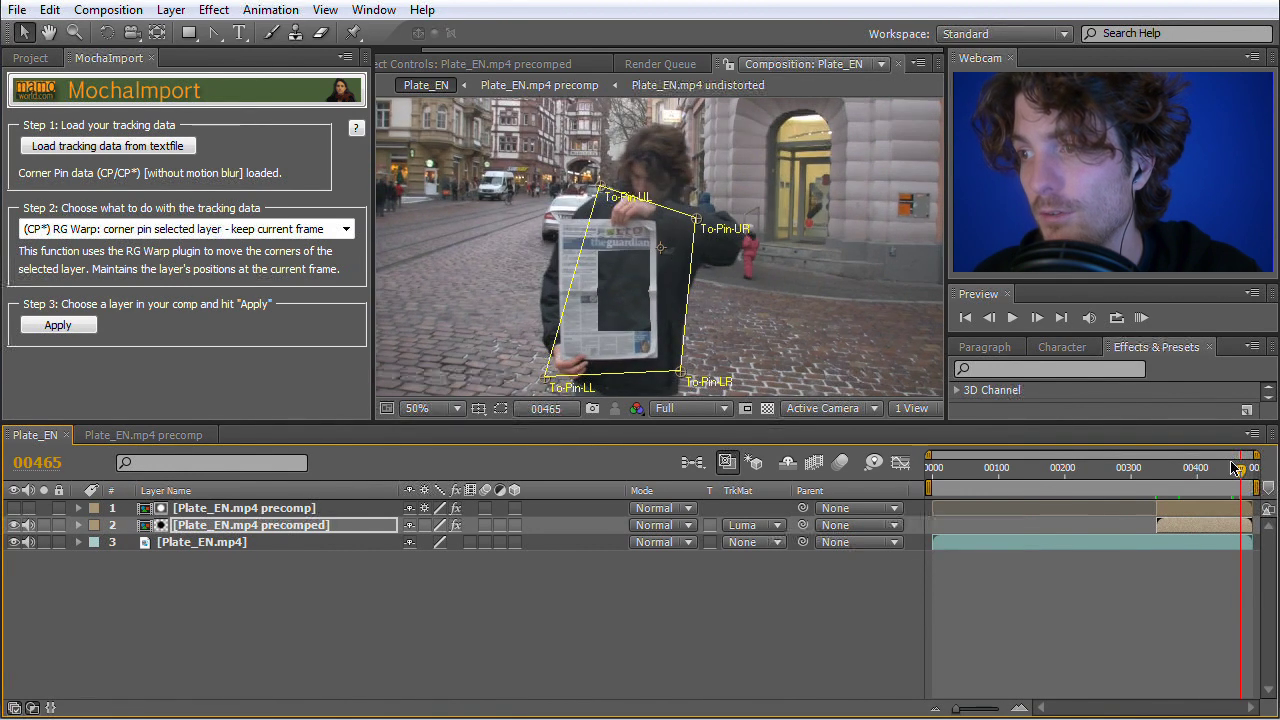
pyautogui.moveTo(1240, 472); pyautogui.dragTo(1220, 470)
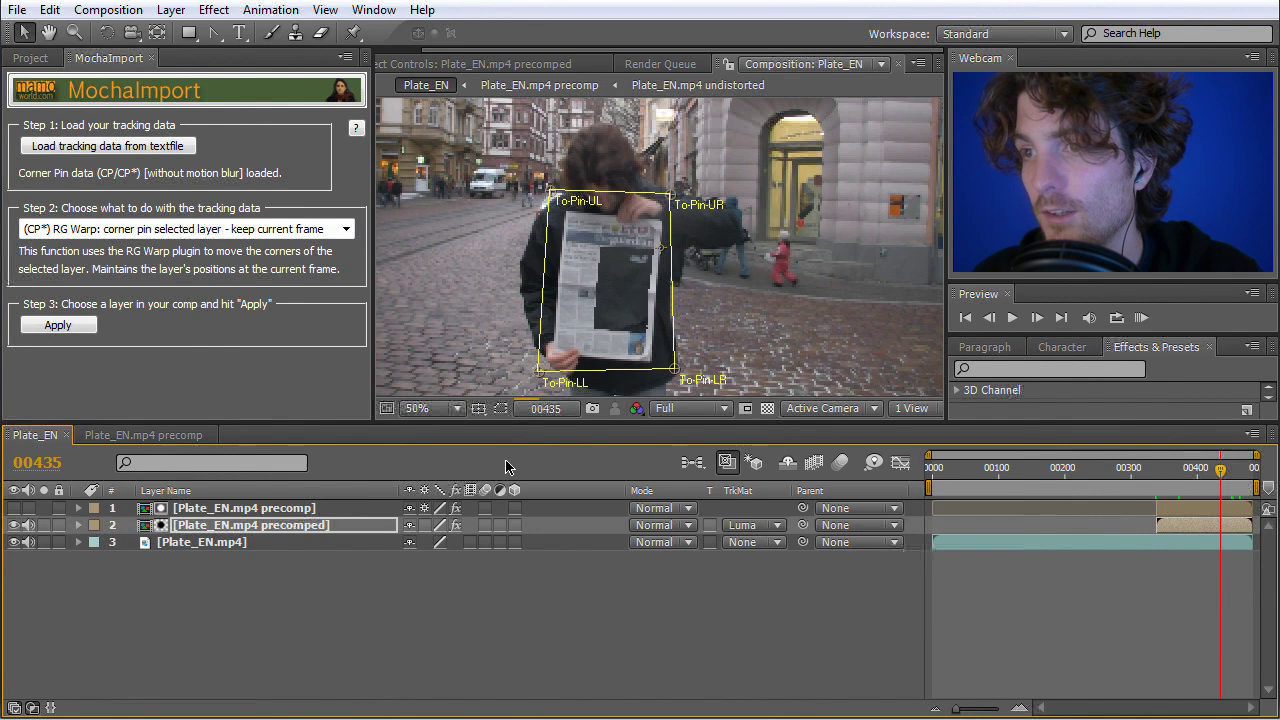
pyautogui.doubleClick(228, 527)
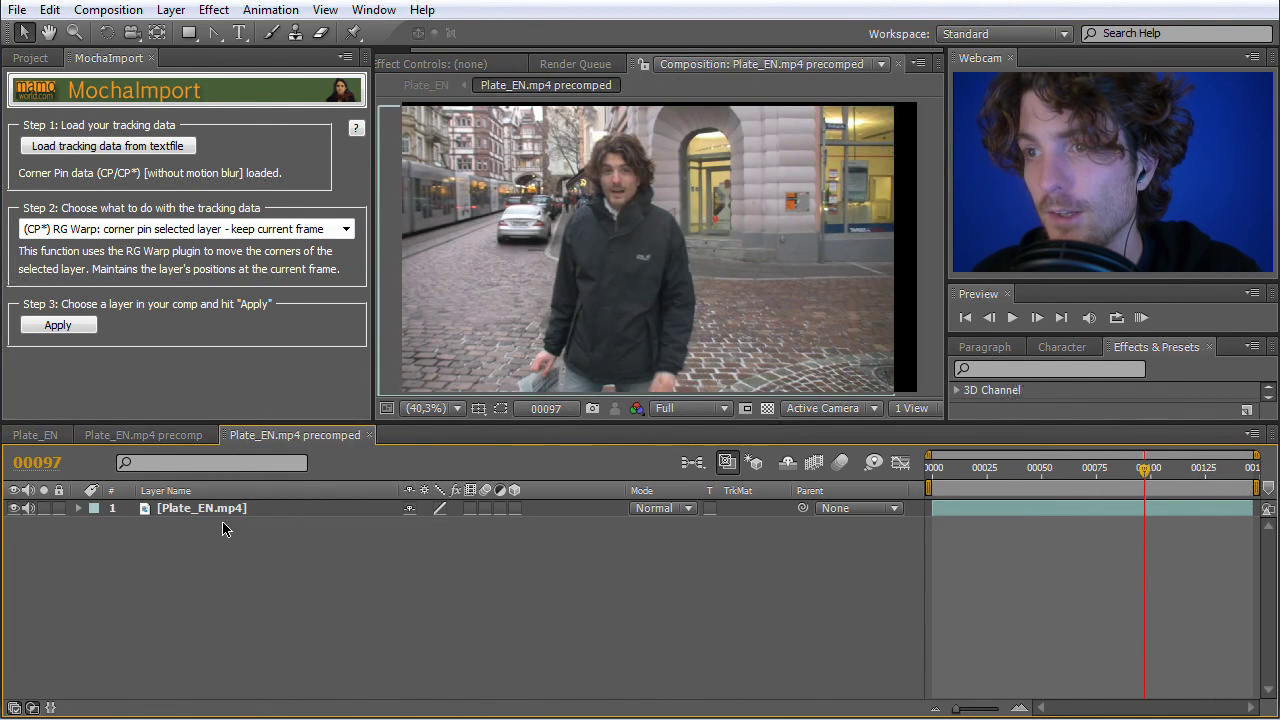
pyautogui.click(617, 321)
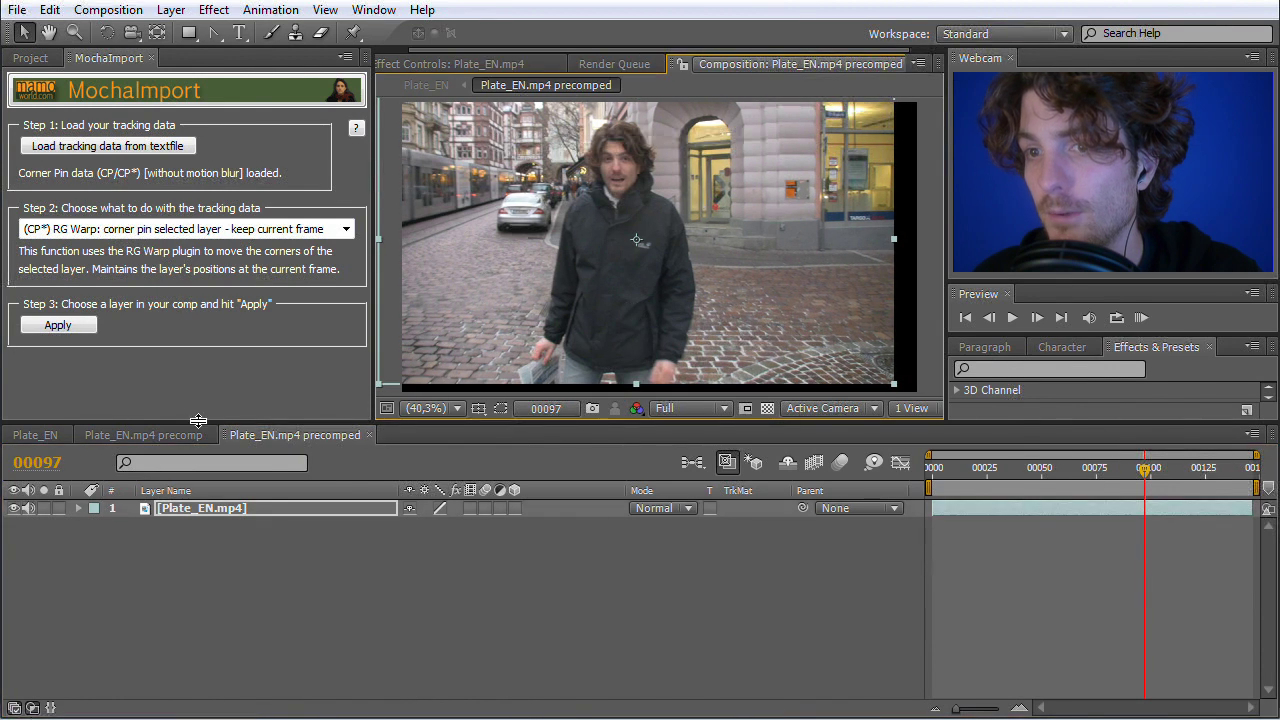
pyautogui.click(147, 438)
pyautogui.click(40, 435)
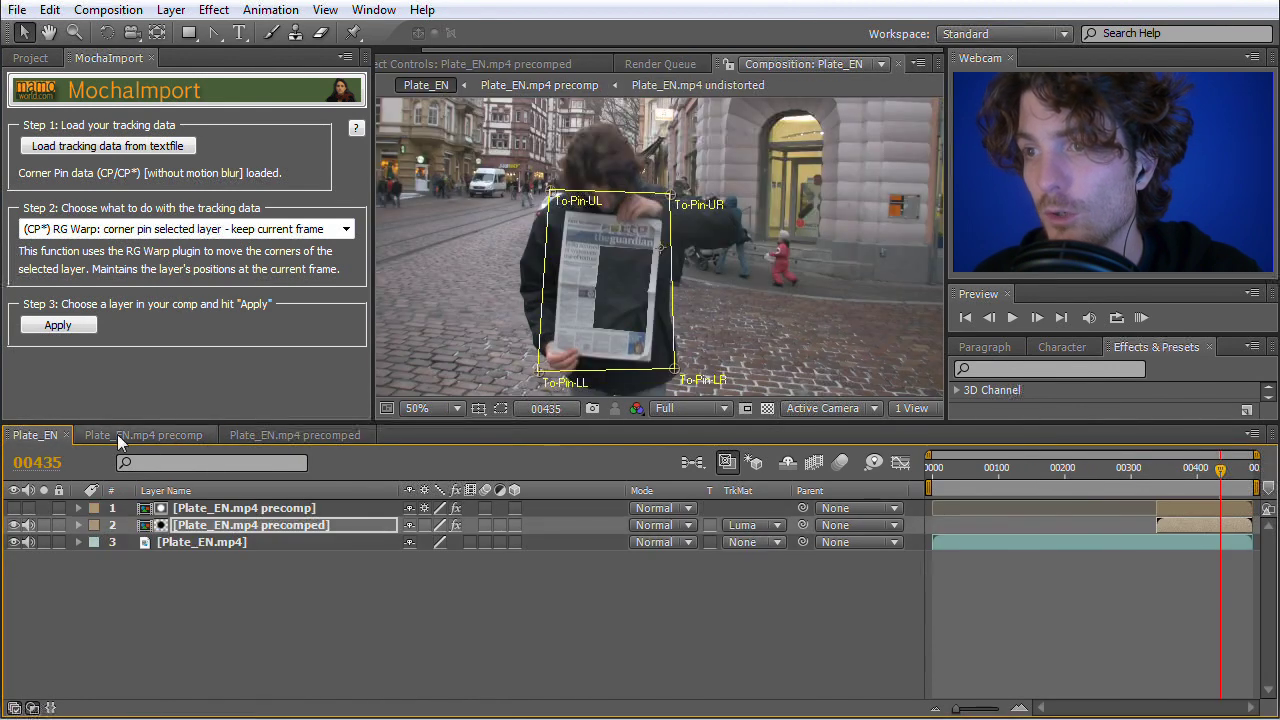
pyautogui.moveTo(1221, 469); pyautogui.dragTo(1260, 482)
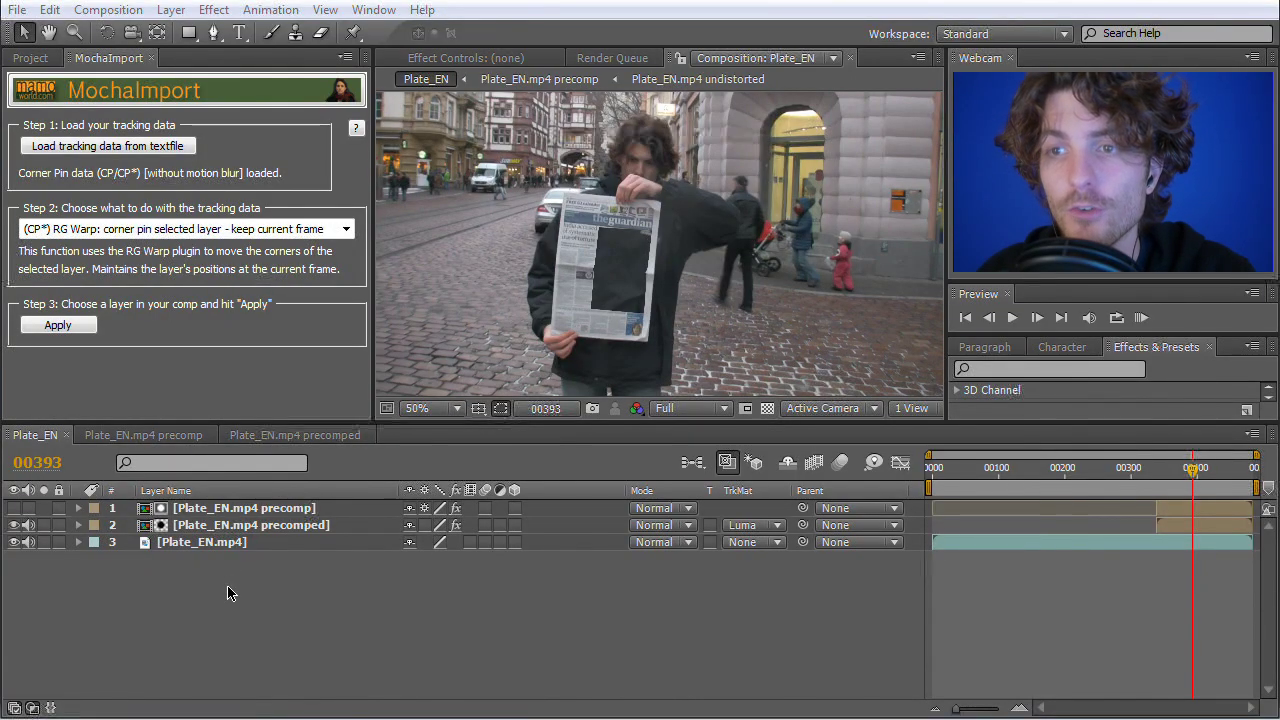
# Create a red solid named Cross through Layer > New > Solid and switch its visibility off.
pyautogui.click(168, 10)
pyautogui.moveTo(233, 38)
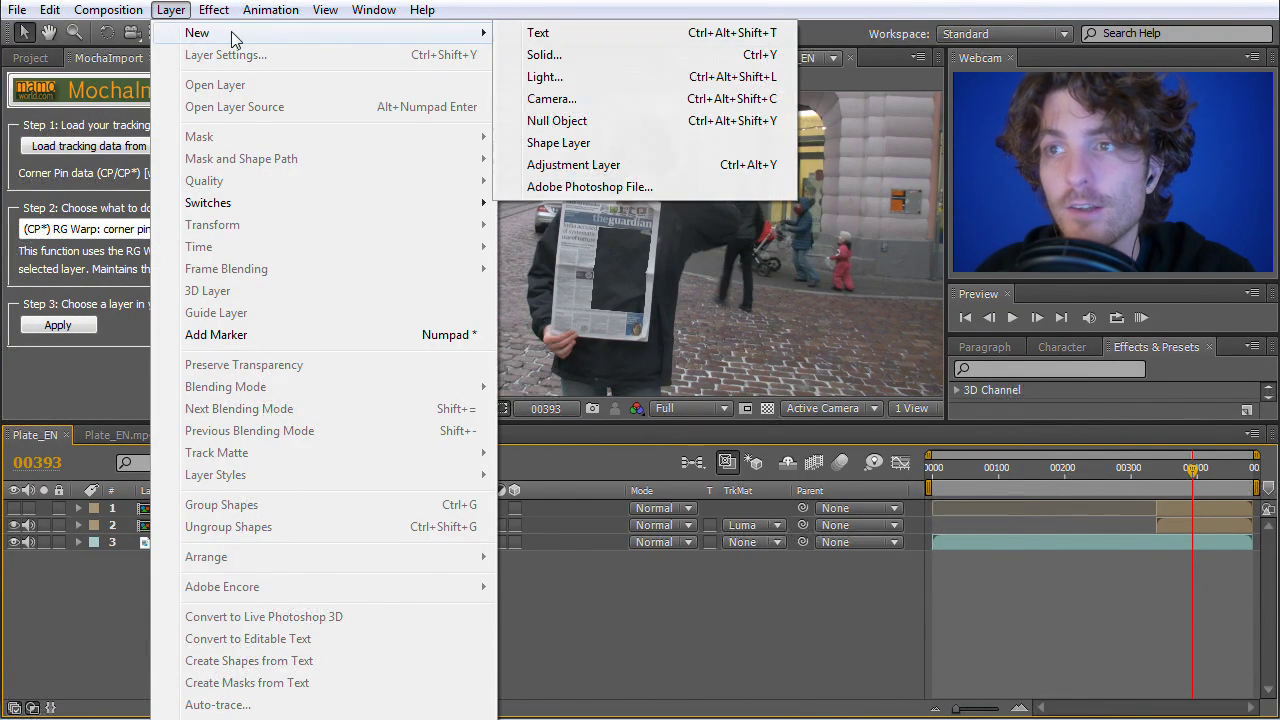
pyautogui.click(544, 55)
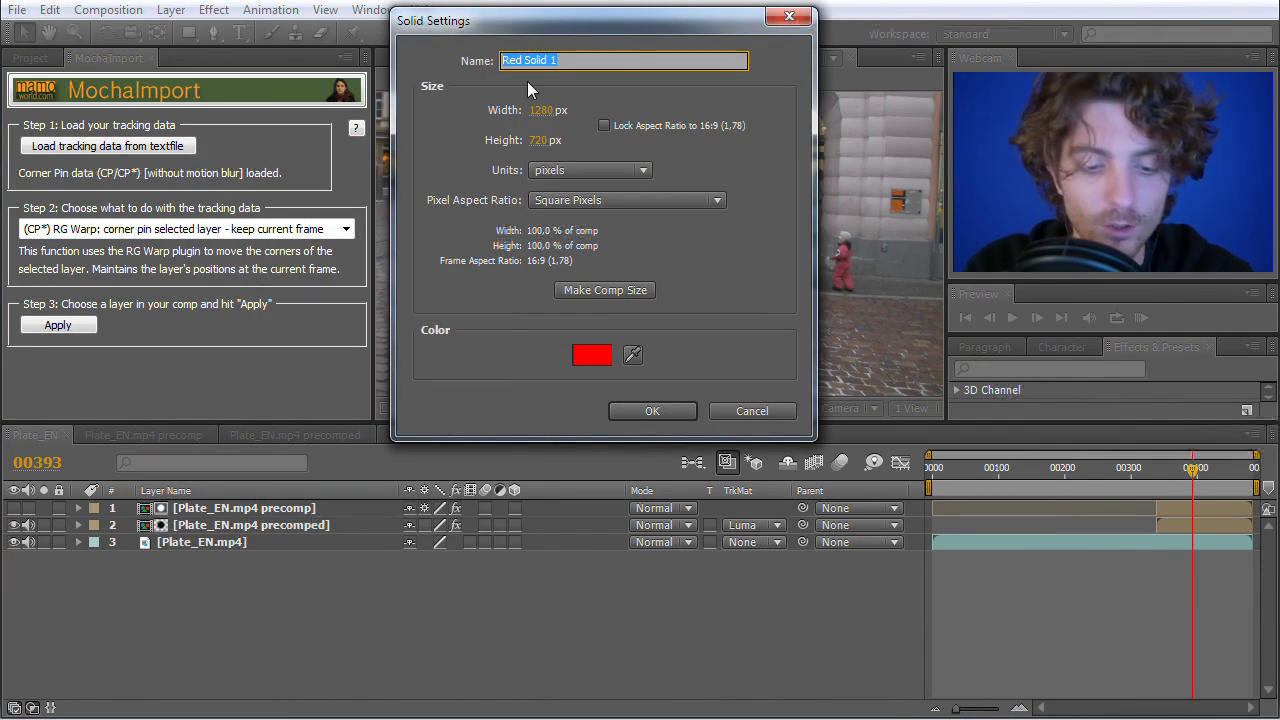
pyautogui.press('Return')
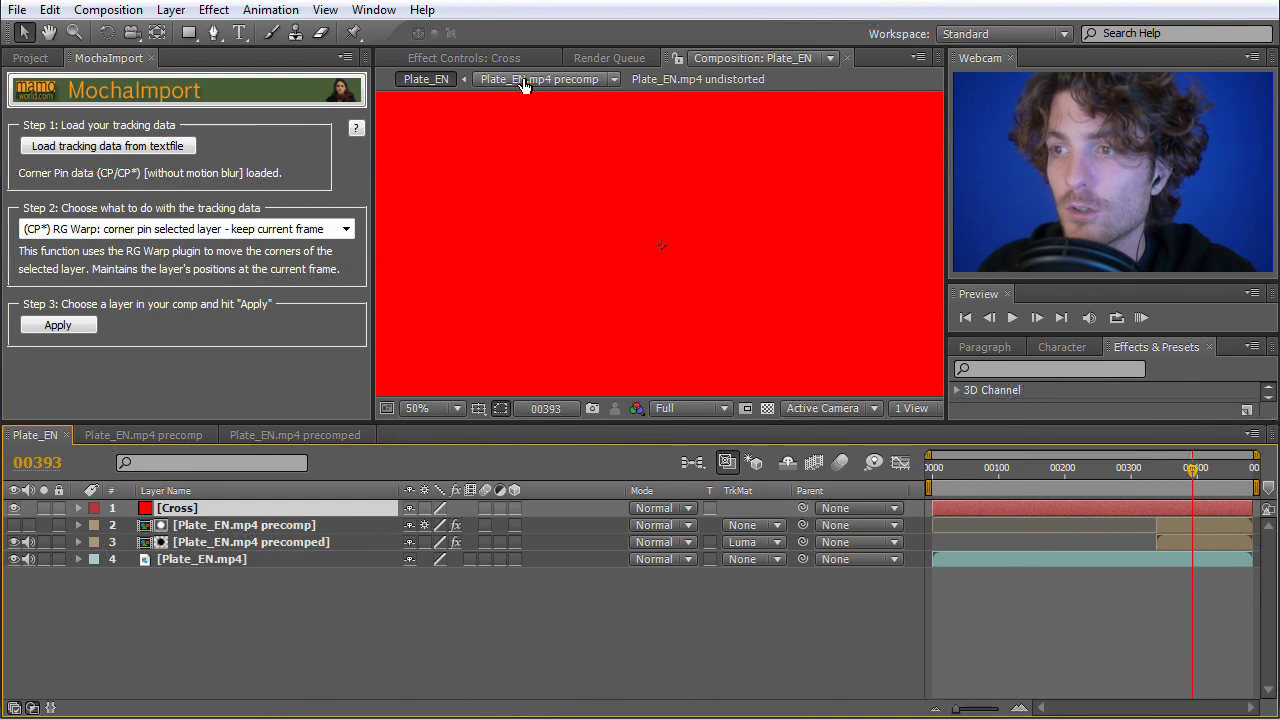
pyautogui.click(13, 508)
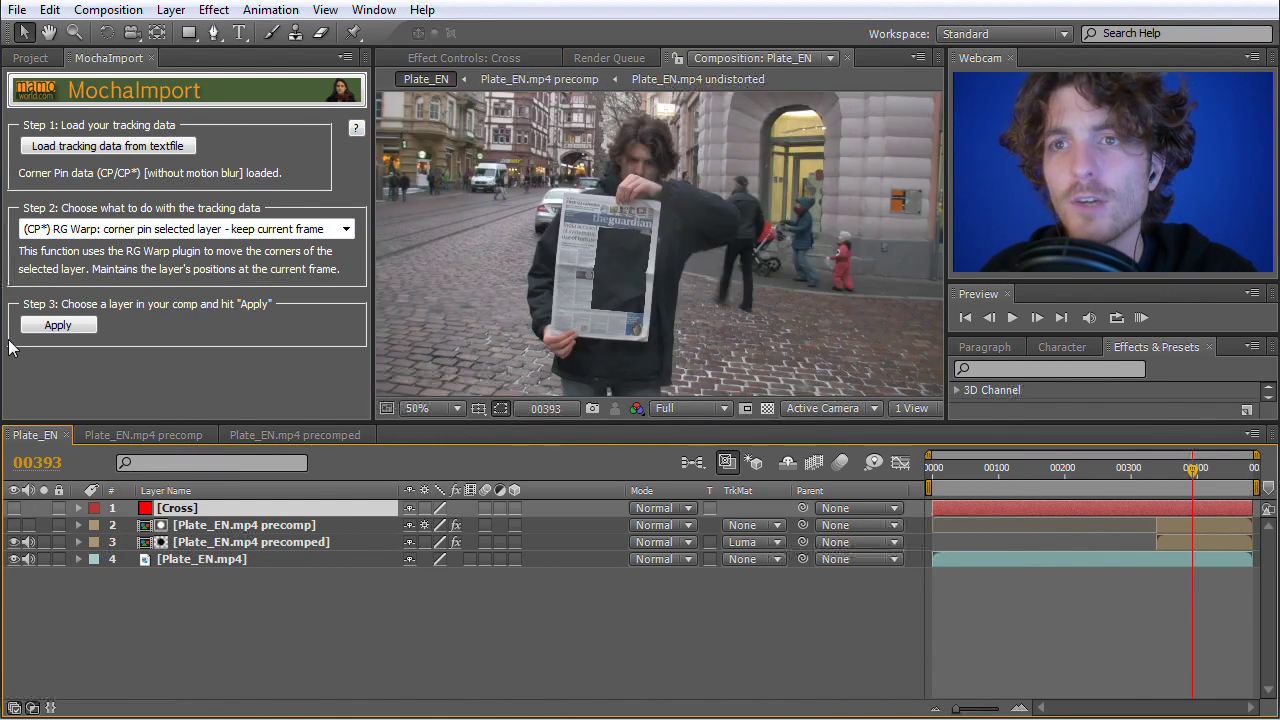
# Draw two crossing diagonal mask bars with the Pen tool on the Cross solid over the newspaper.
pyautogui.click(212, 36)
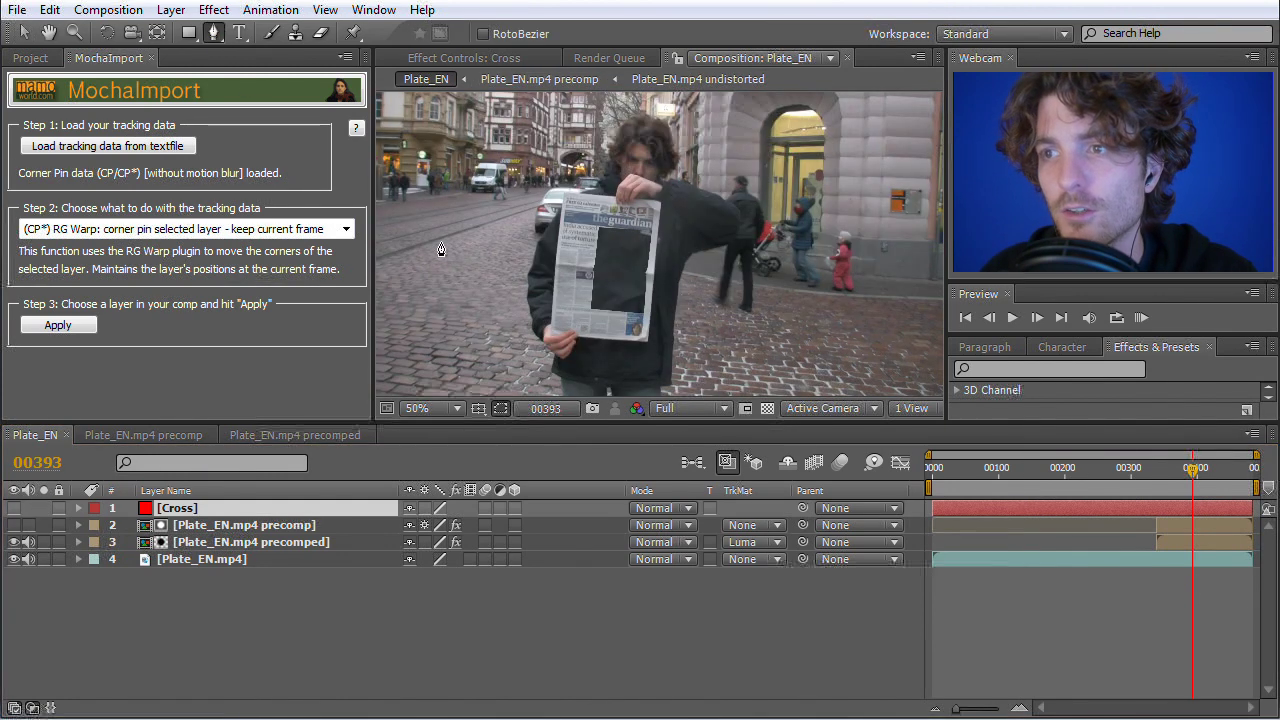
pyautogui.click(651, 217)
pyautogui.click(581, 301)
pyautogui.click(661, 230)
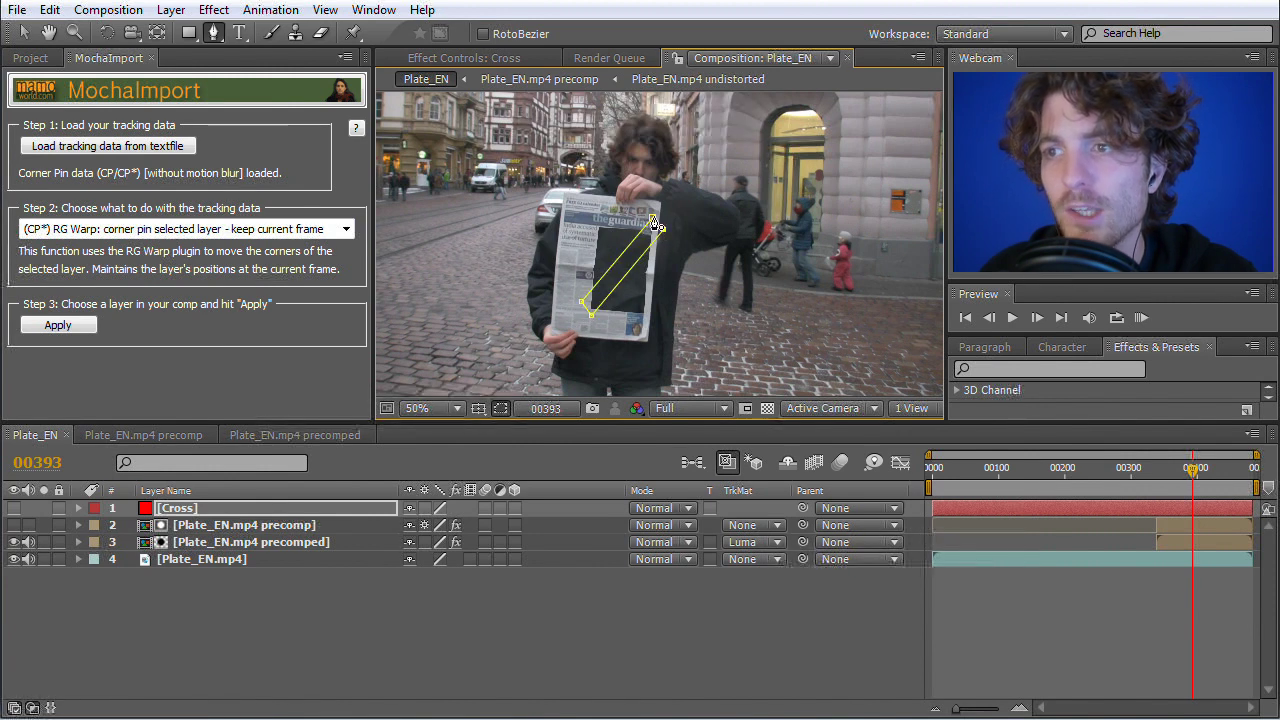
pyautogui.click(652, 218)
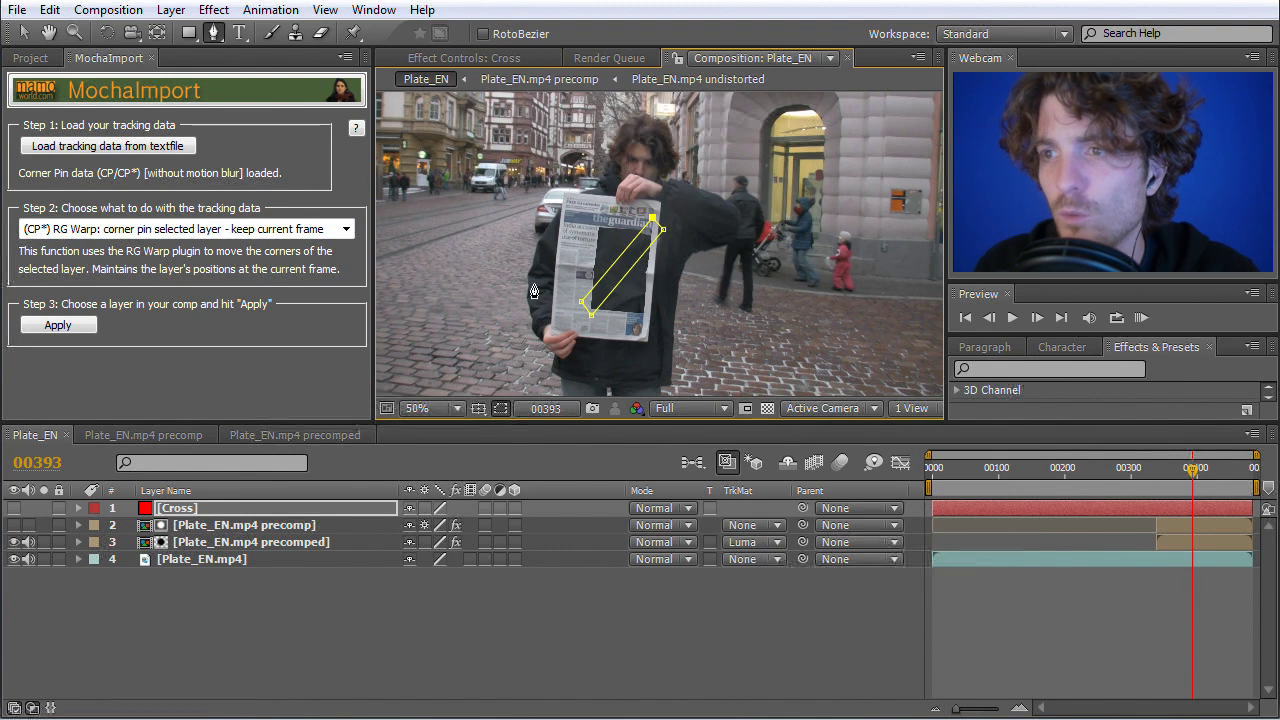
pyautogui.click(604, 219)
pyautogui.click(643, 327)
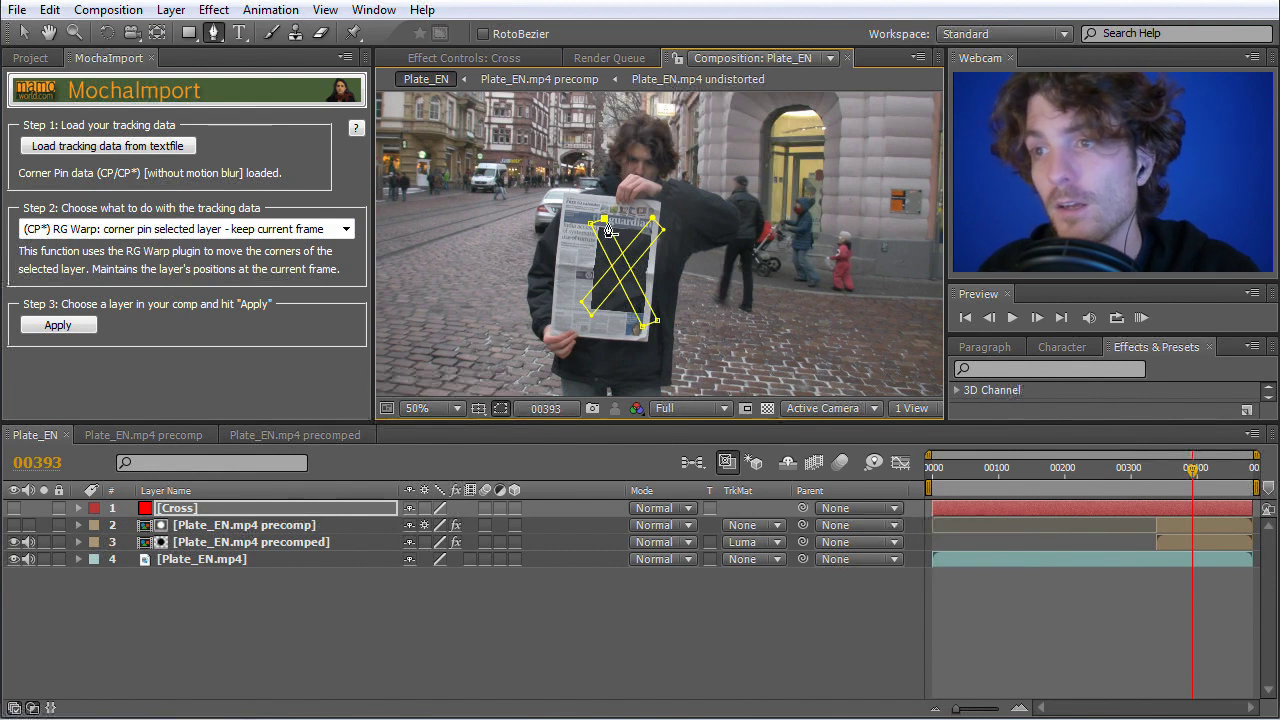
# Make the Cross layer visible again and check the red X over the newspaper.
pyautogui.click(27, 34)
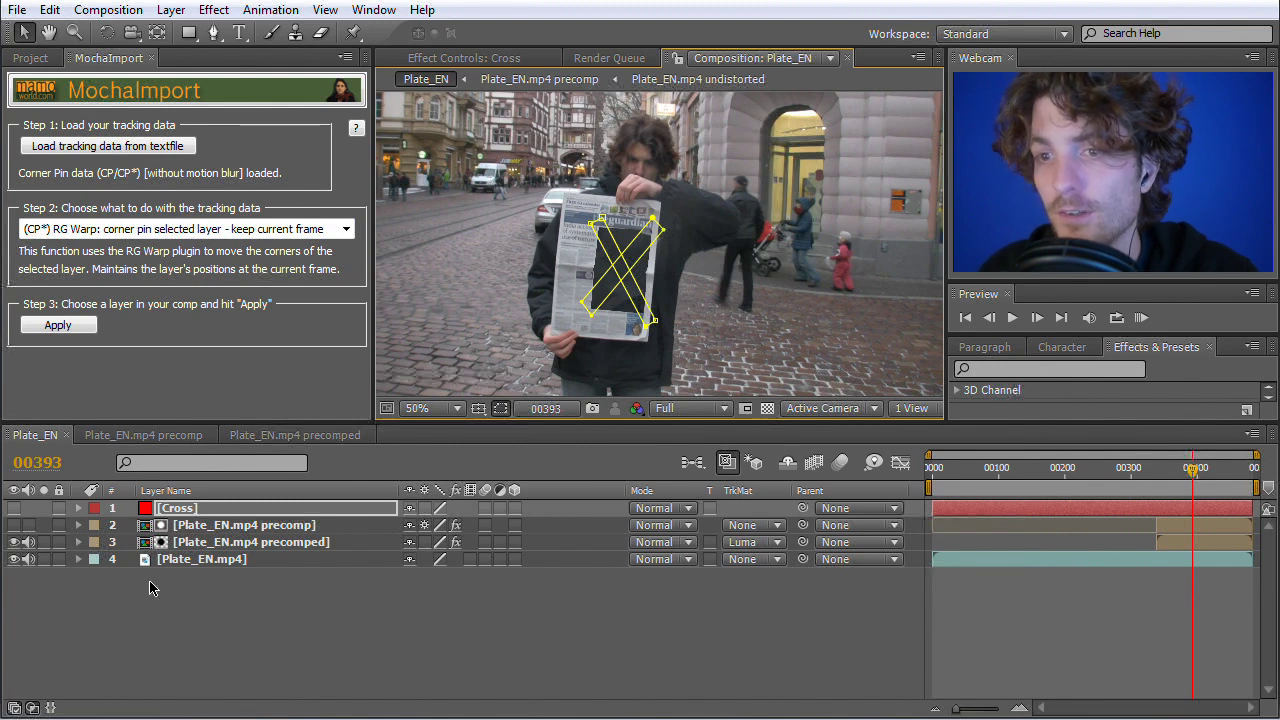
pyautogui.click(14, 510)
pyautogui.click(240, 612)
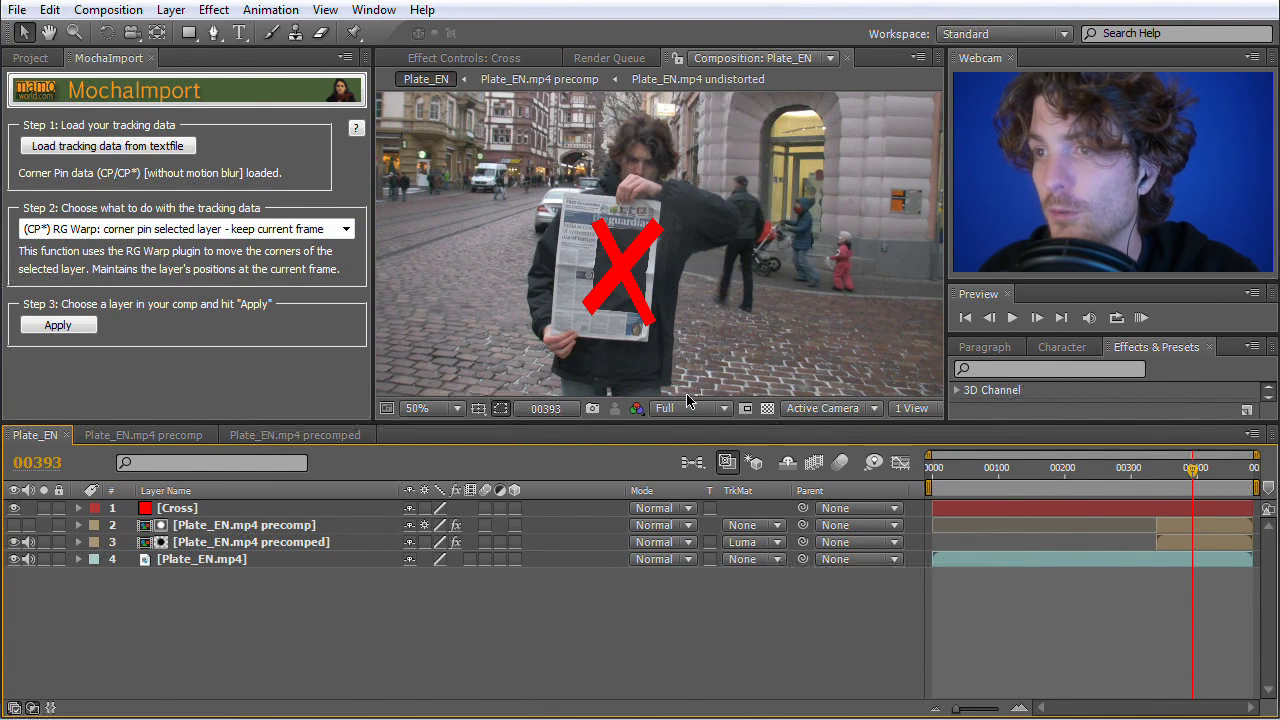
pyautogui.click(176, 510)
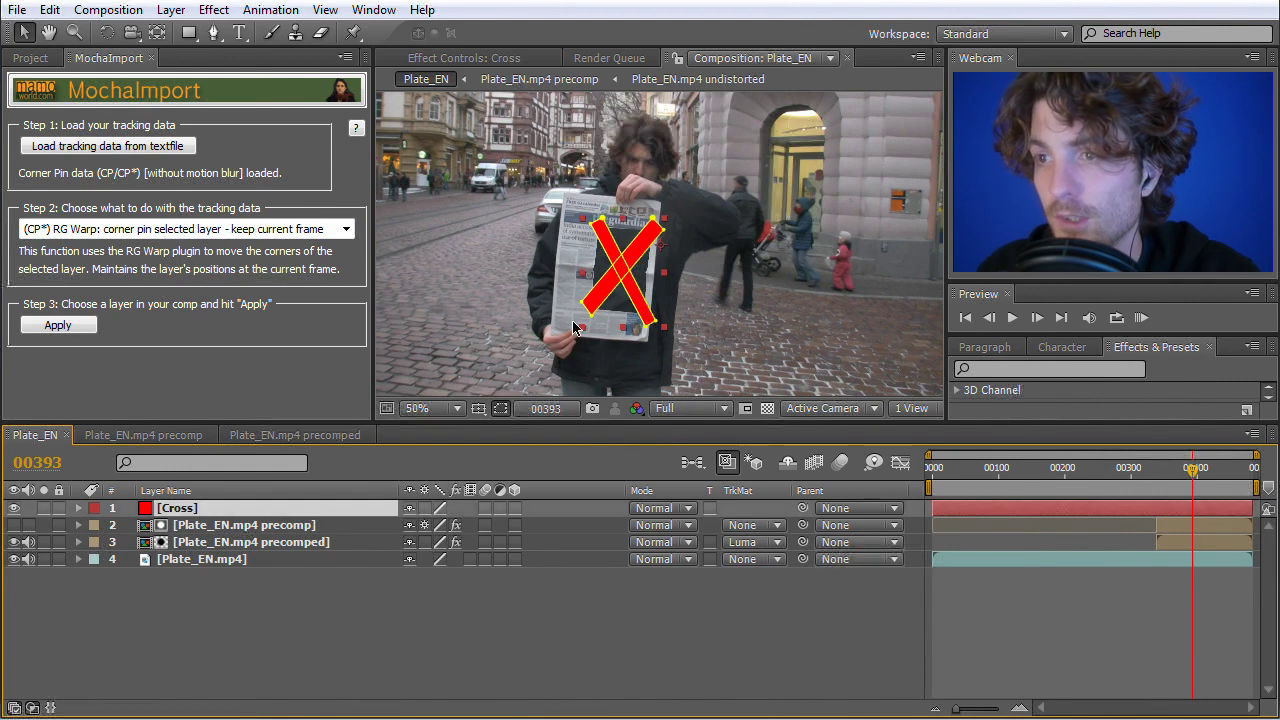
pyautogui.click(584, 306)
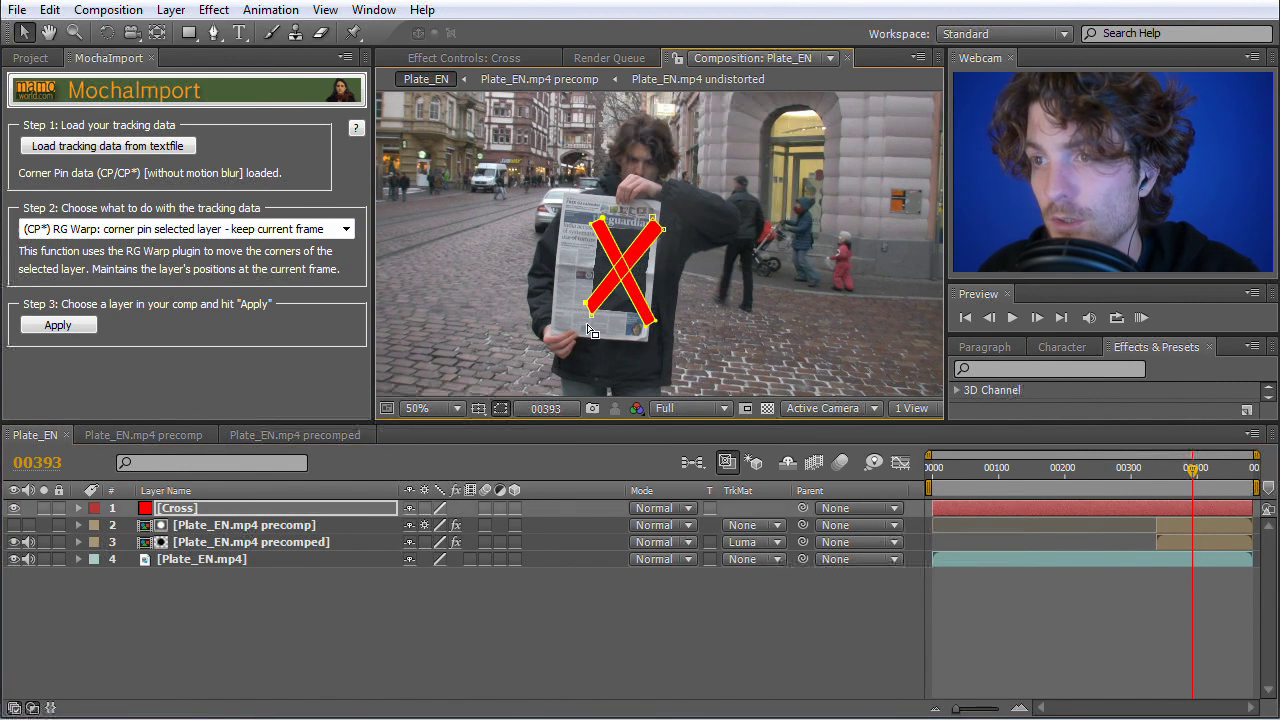
pyautogui.click(647, 603)
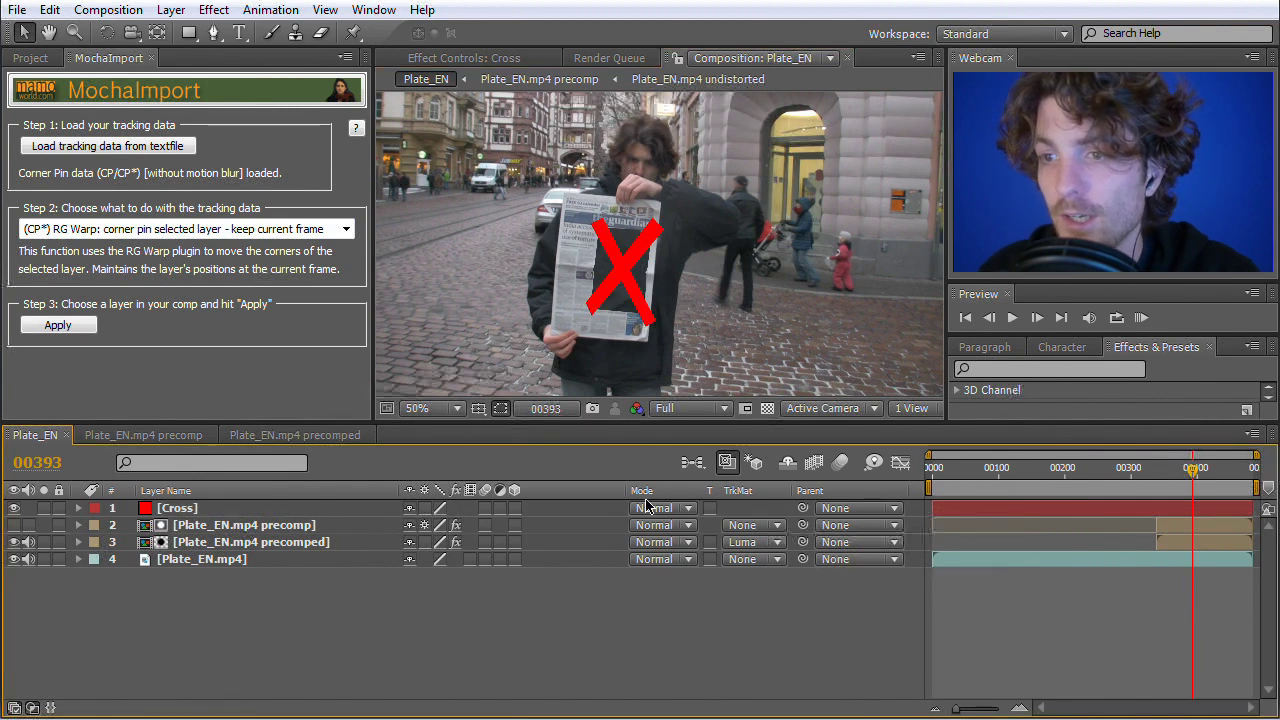
pyautogui.click(235, 508)
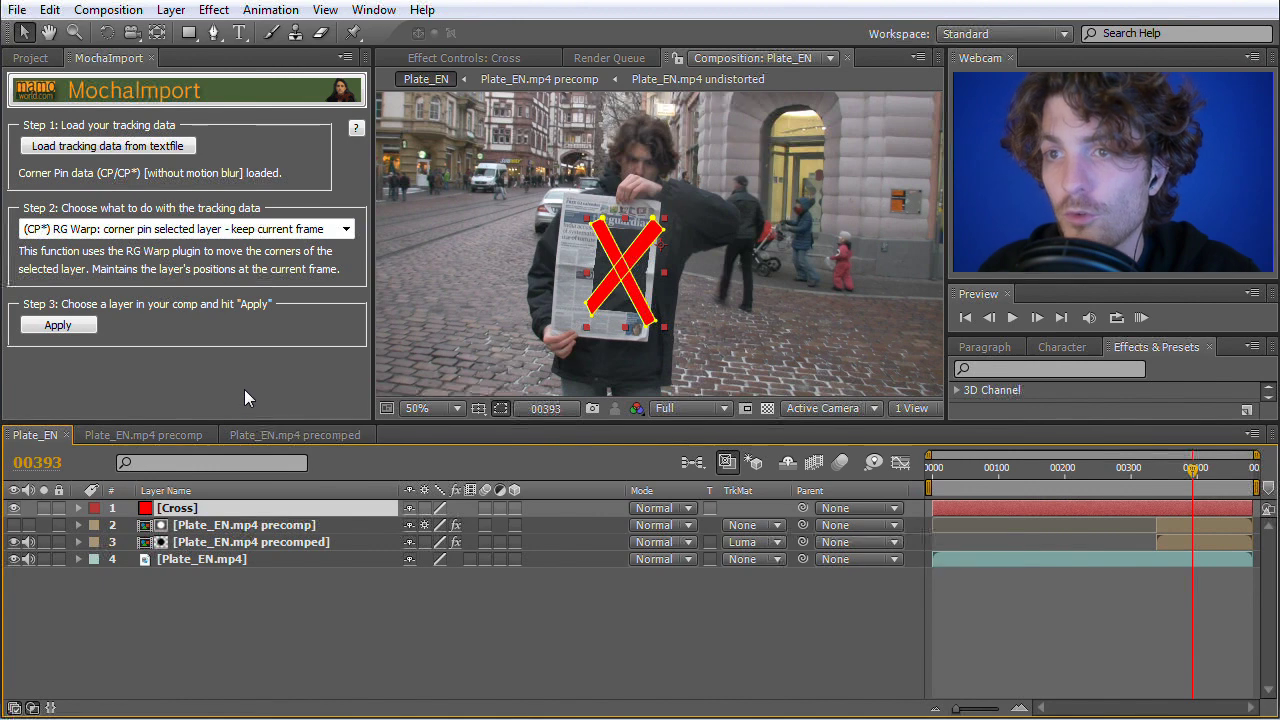
# Load Newspaper-CP.txt in MochaImport and apply its corner pin to the Cross layer.
pyautogui.click(146, 150)
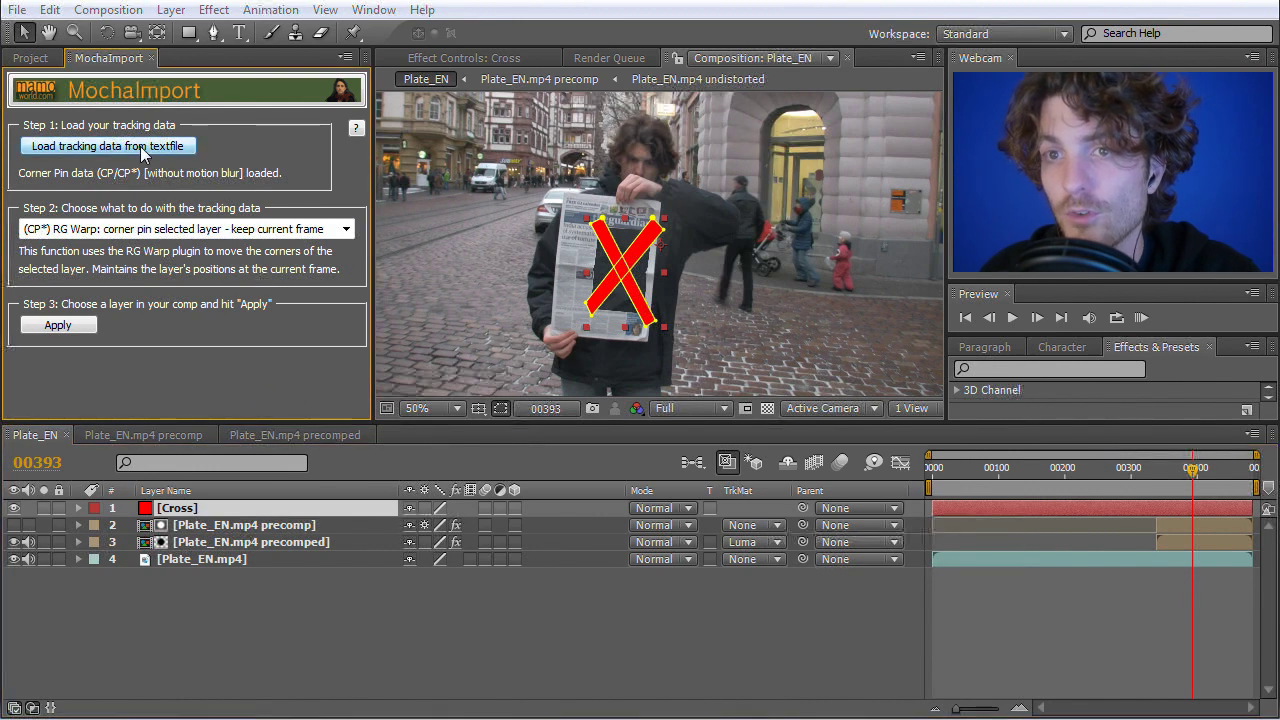
pyautogui.click(225, 204)
pyautogui.click(245, 181)
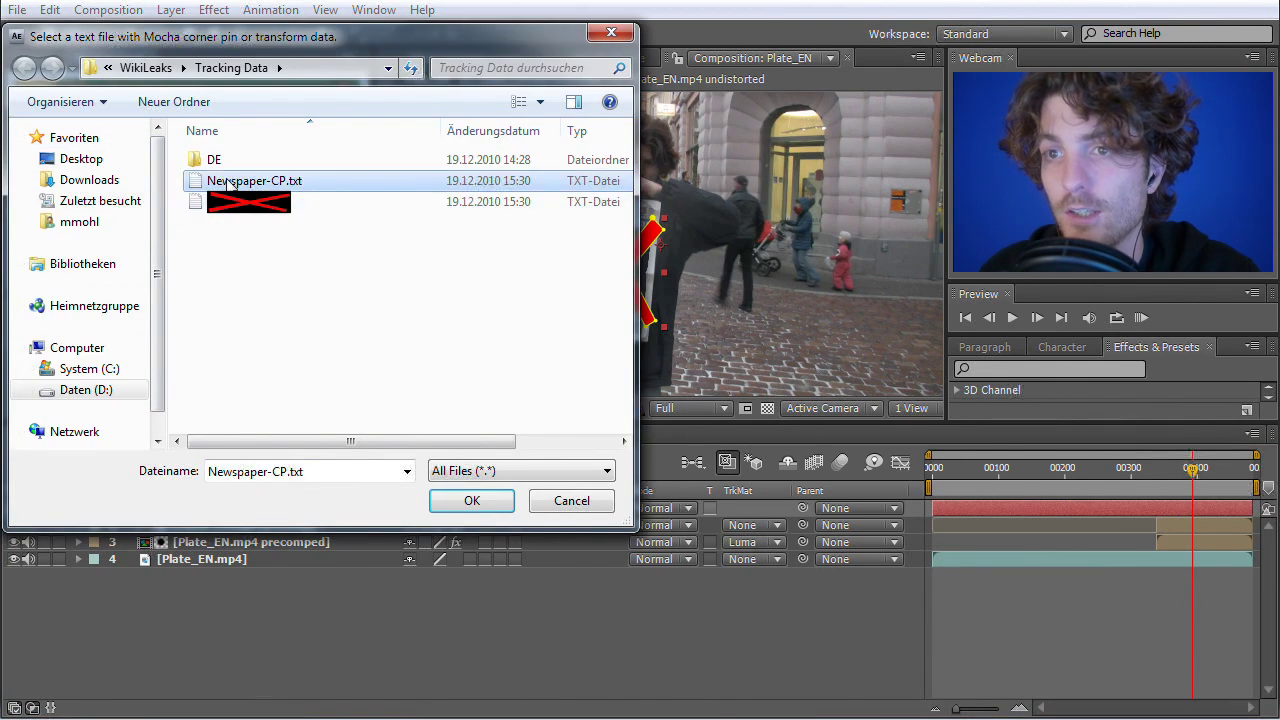
pyautogui.click(471, 501)
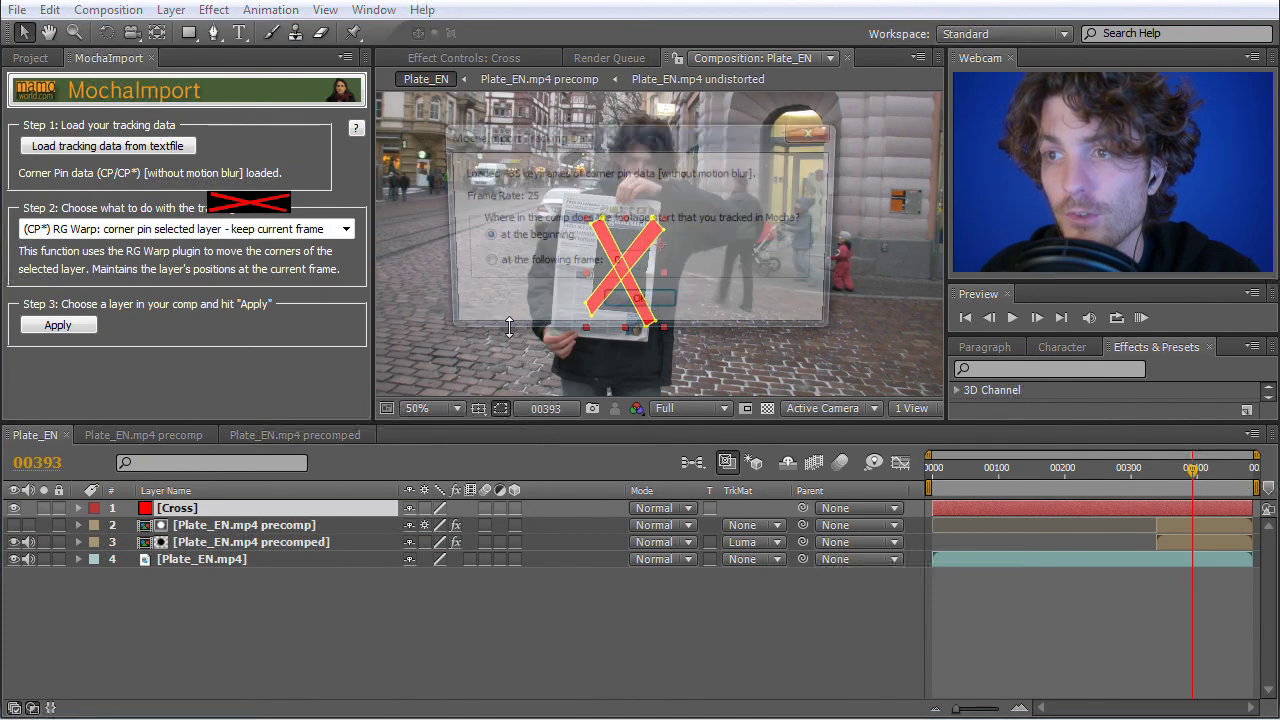
pyautogui.click(636, 306)
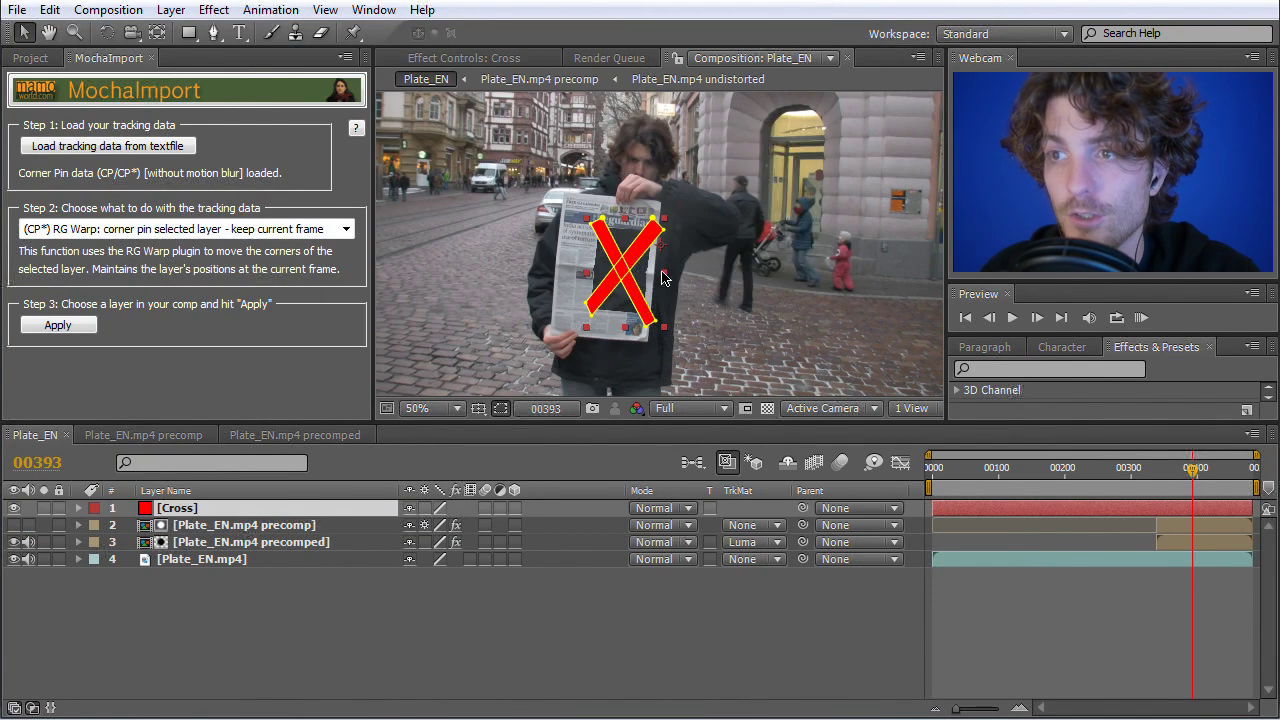
pyautogui.click(56, 326)
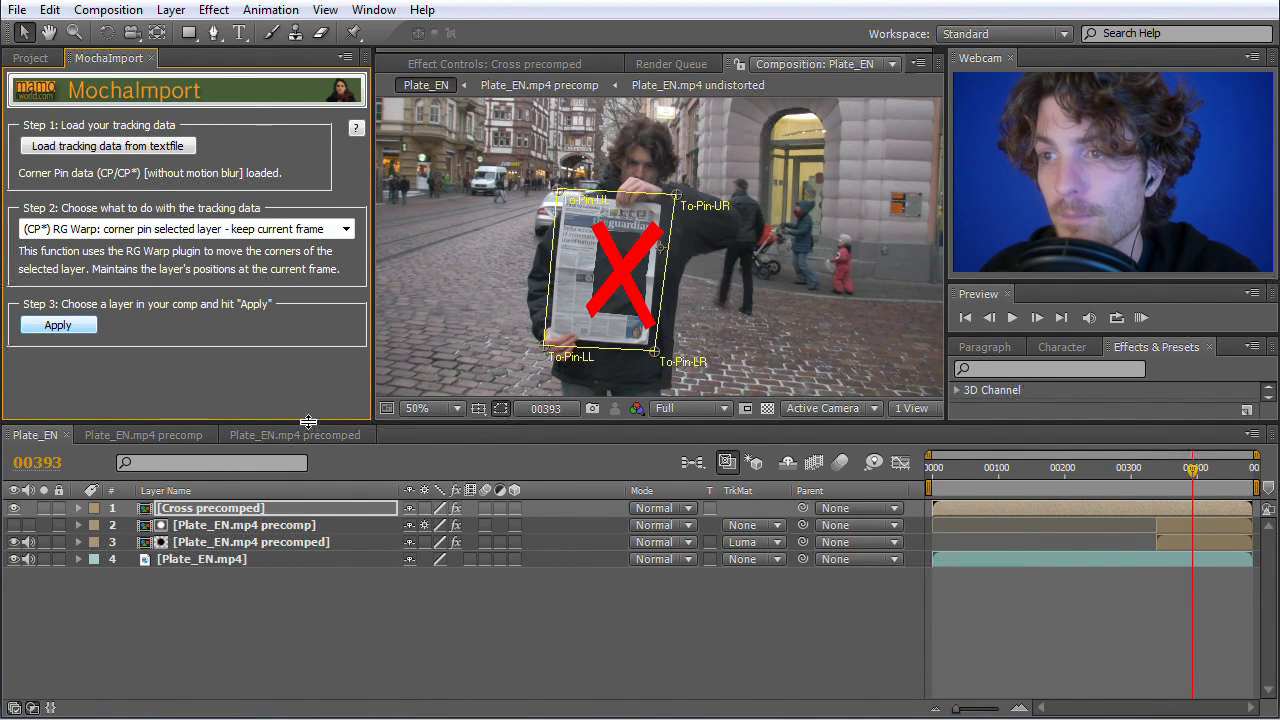
# Trim Cross precomped to start at frame 338 and scrub ahead to check the tracked X.
pyautogui.moveTo(930, 509); pyautogui.dragTo(1156, 509)
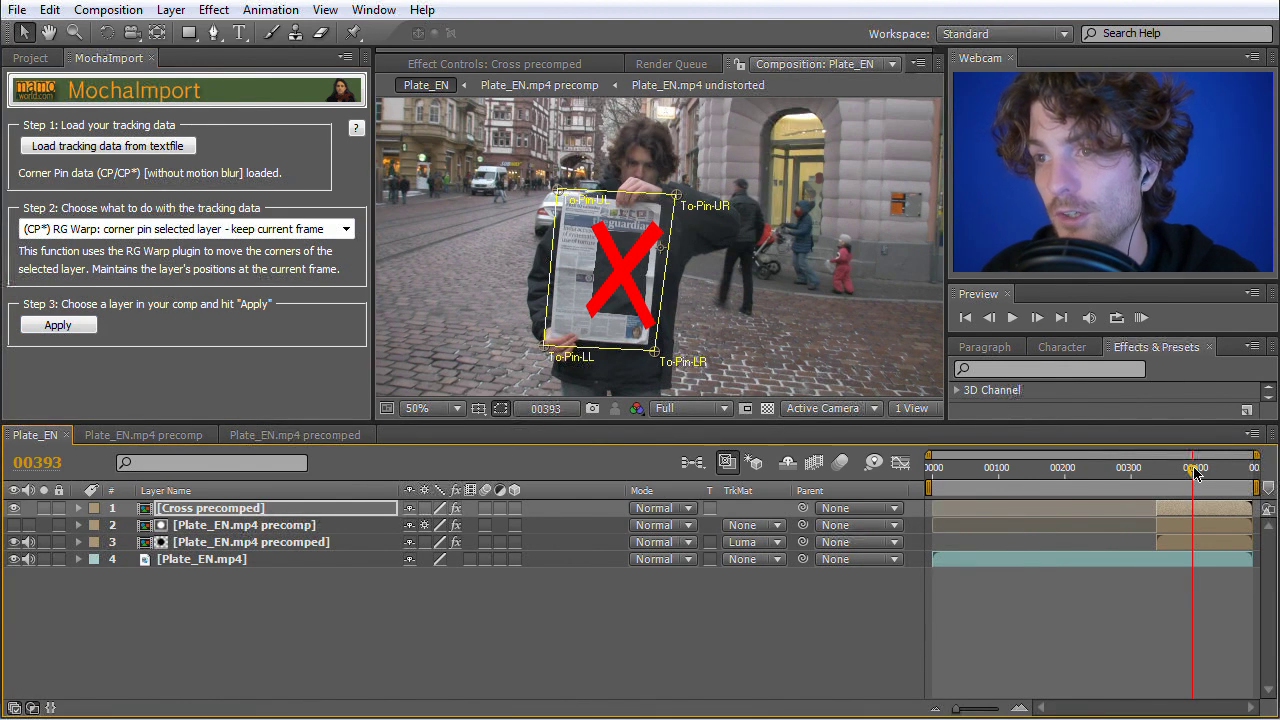
pyautogui.moveTo(1196, 472)
pyautogui.mouseDown()
pyautogui.moveTo(1163, 472)
pyautogui.moveTo(1200, 472)
pyautogui.mouseUp()
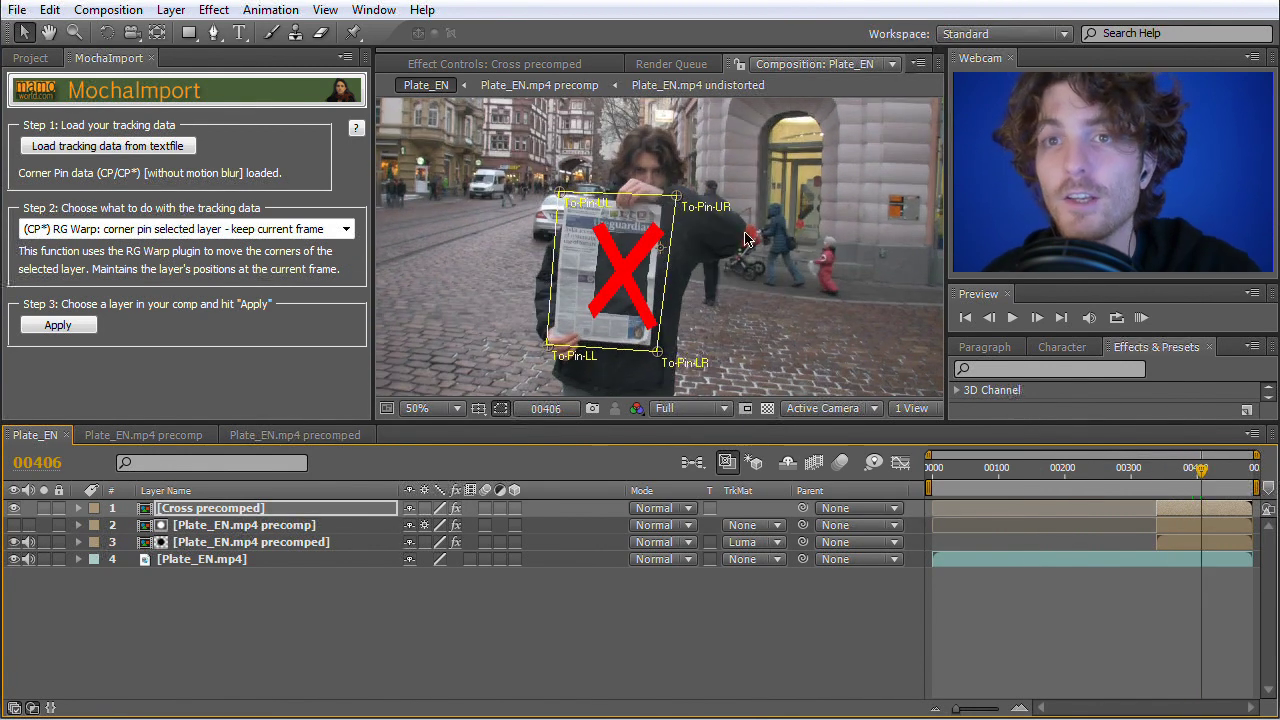